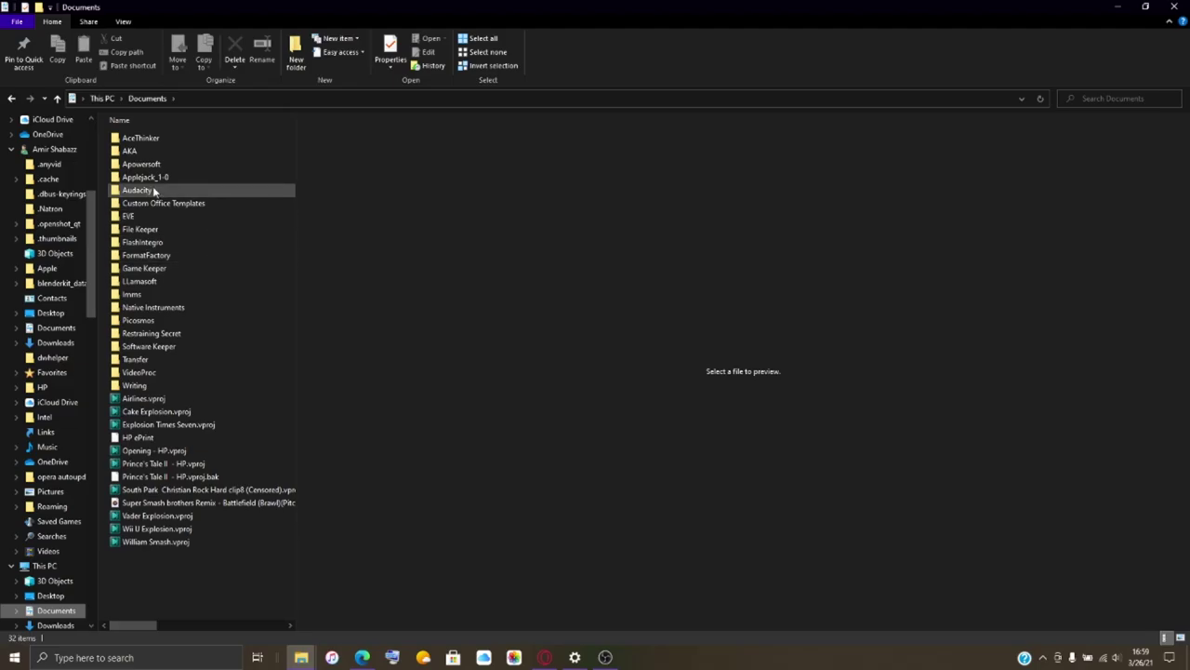
Launch Audacity from the audacity-2.4.2 folder inside Software Keeper and dismiss its welcome window.
{"action": "double_click", "coordinate": [153, 190]}
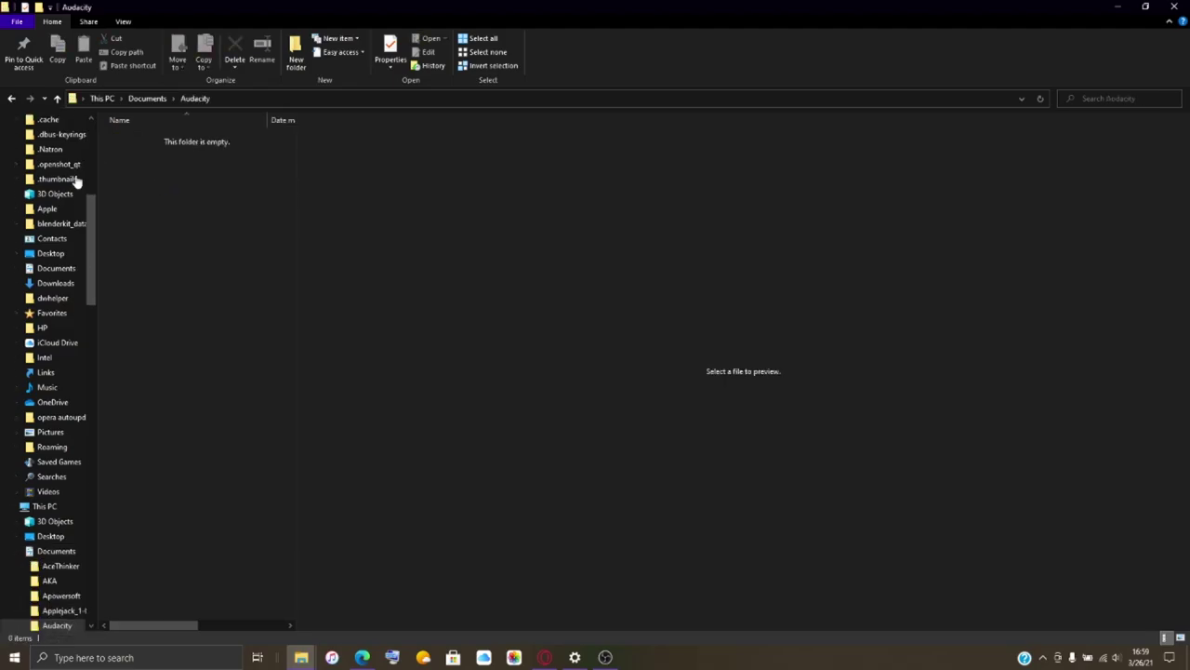
{"action": "scroll", "coordinate": [51, 234], "scroll_direction": "up", "scroll_amount": 8}
{"action": "left_click", "coordinate": [57, 229]}
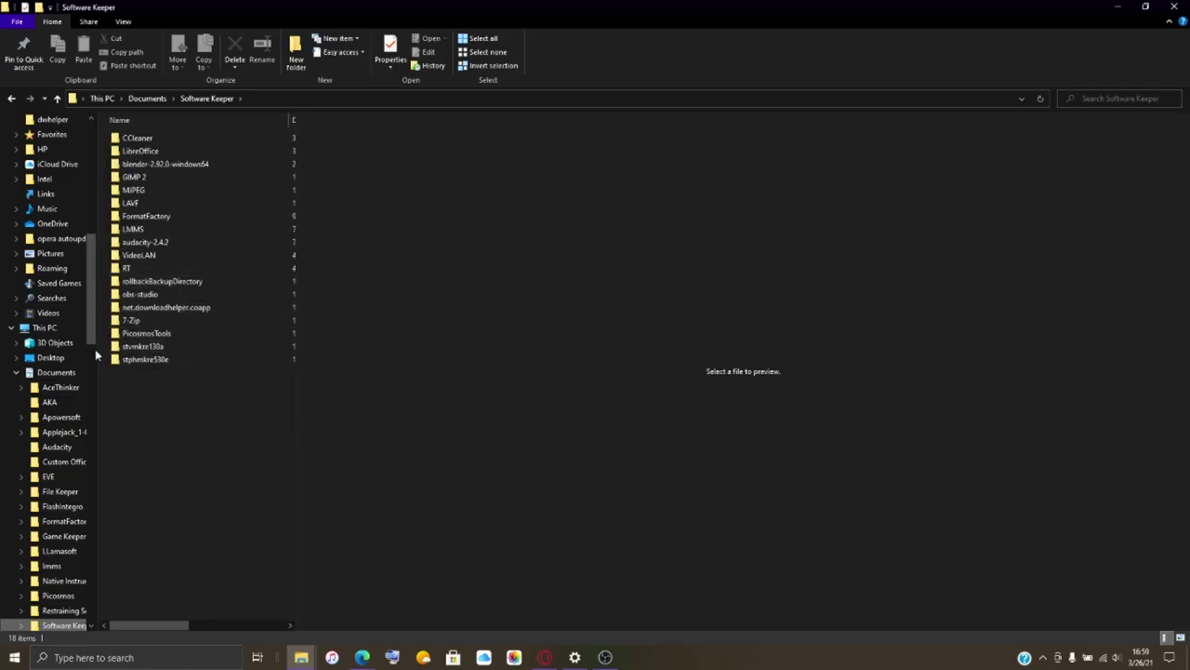
{"action": "double_click", "coordinate": [148, 241]}
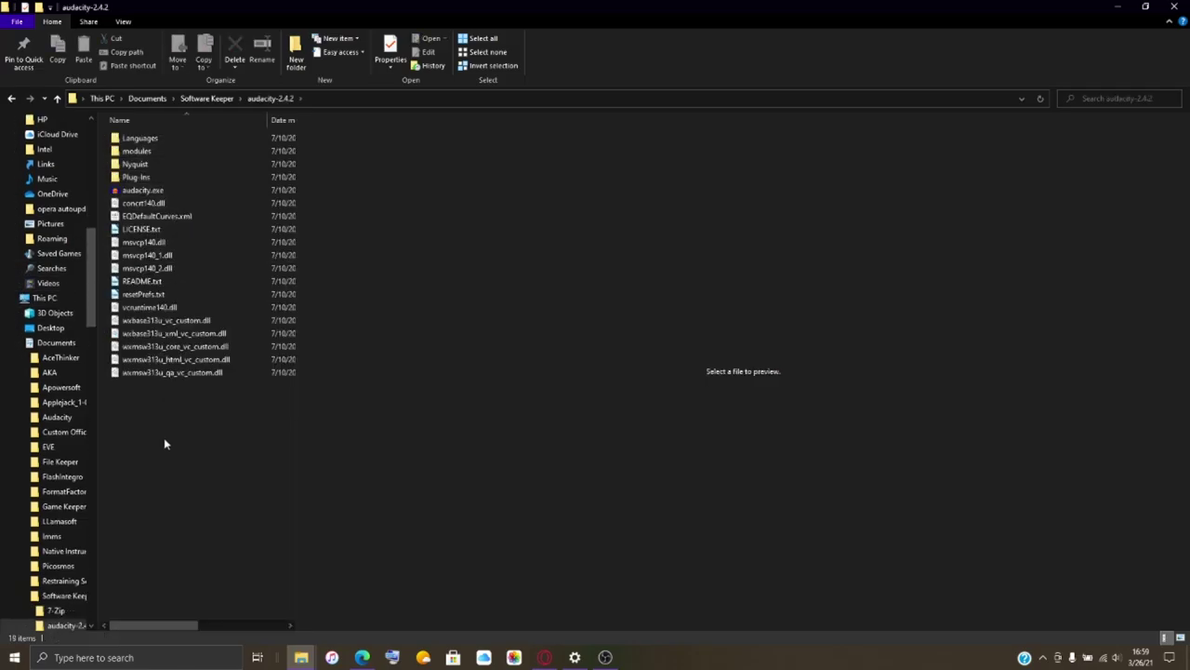
{"action": "left_click", "coordinate": [168, 193]}
{"action": "double_click", "coordinate": [168, 193]}
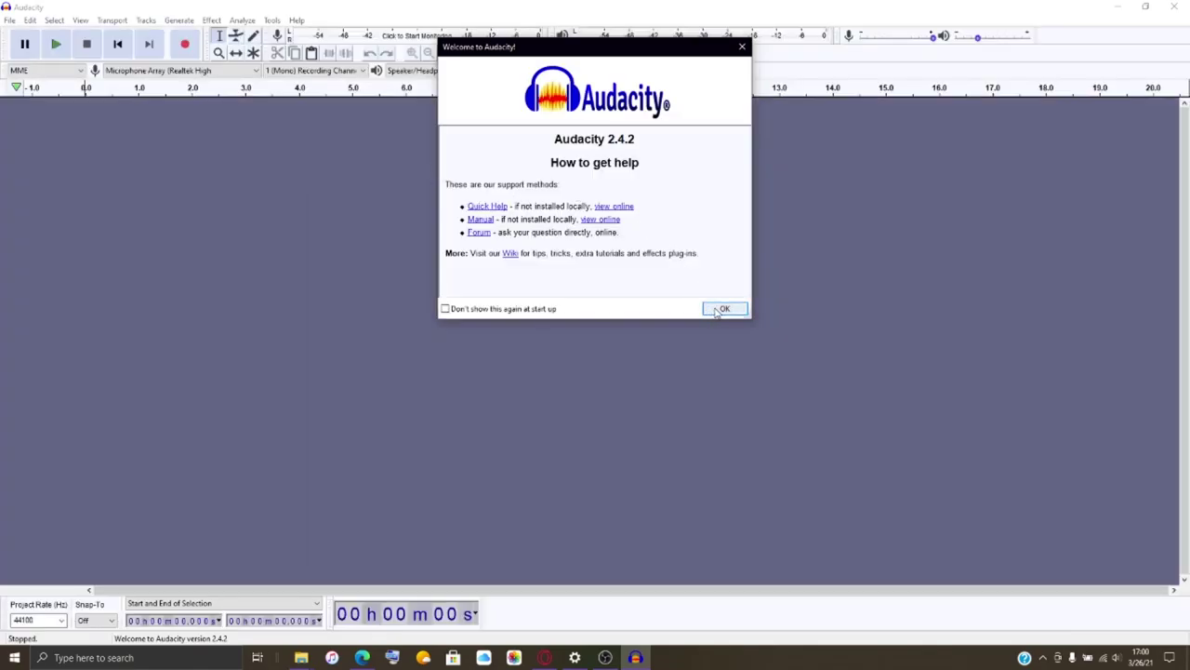
{"action": "left_click", "coordinate": [719, 310]}
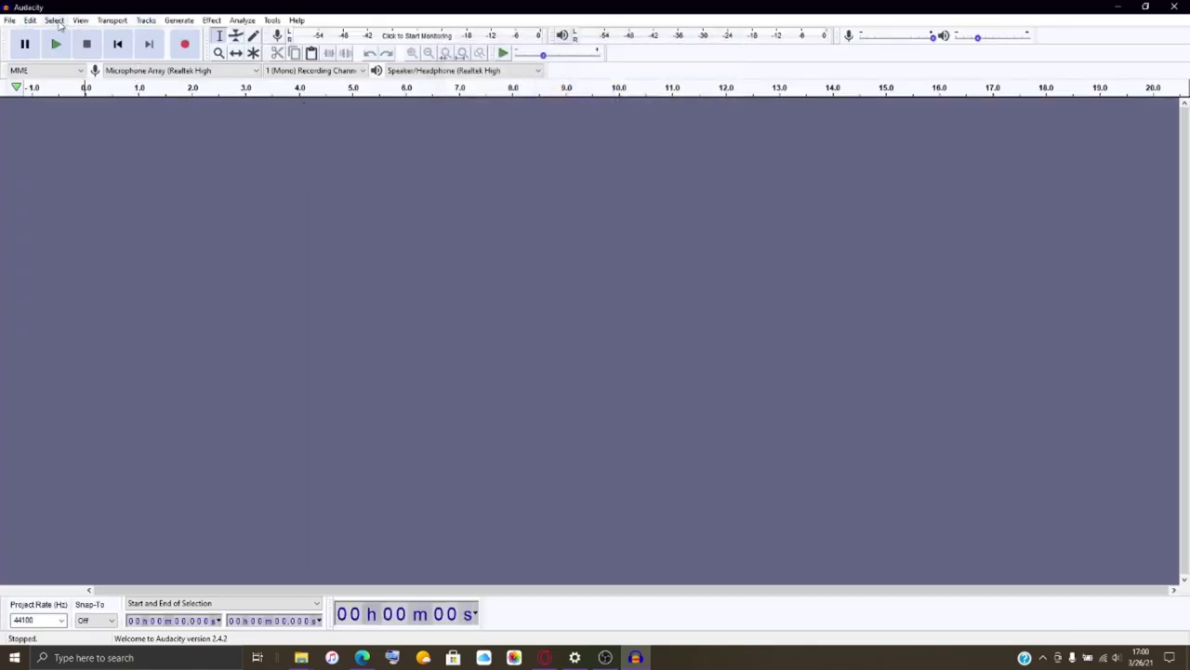
Open the recent project GLOCK (Tempo-Pitch Shifted).aup.
{"action": "left_click", "coordinate": [10, 20]}
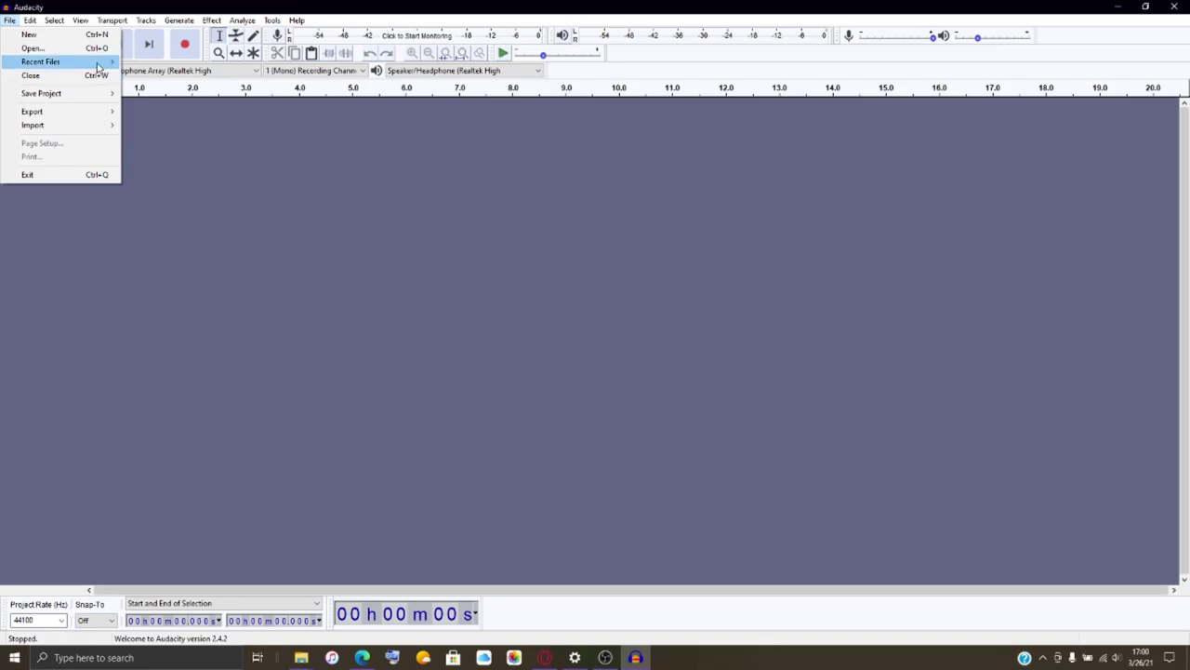
{"action": "mouse_move", "coordinate": [98, 62]}
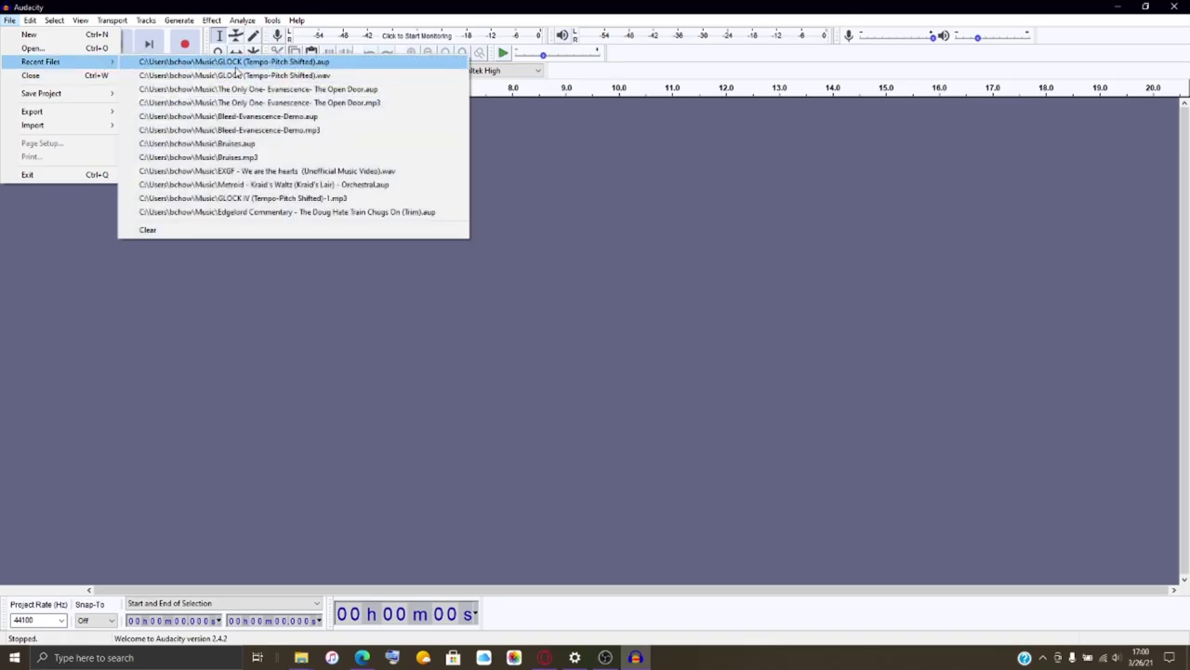
{"action": "left_click", "coordinate": [236, 65]}
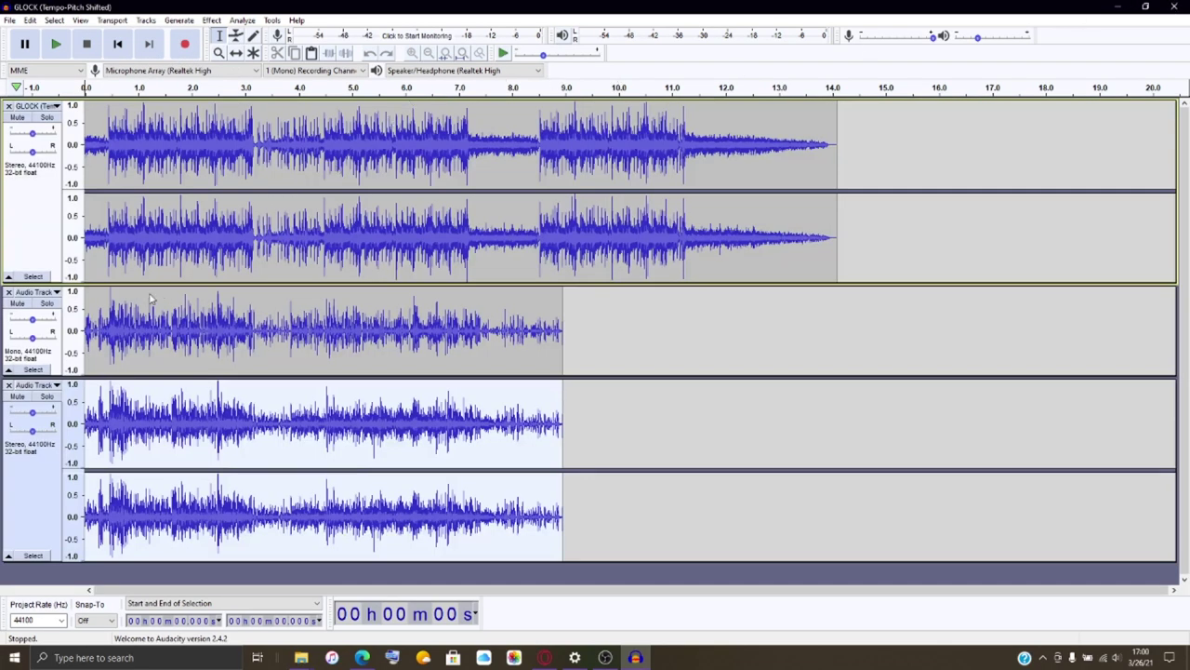
Mute the mono and stereo audio tracks below the GLOCK track.
{"action": "left_click", "coordinate": [18, 397]}
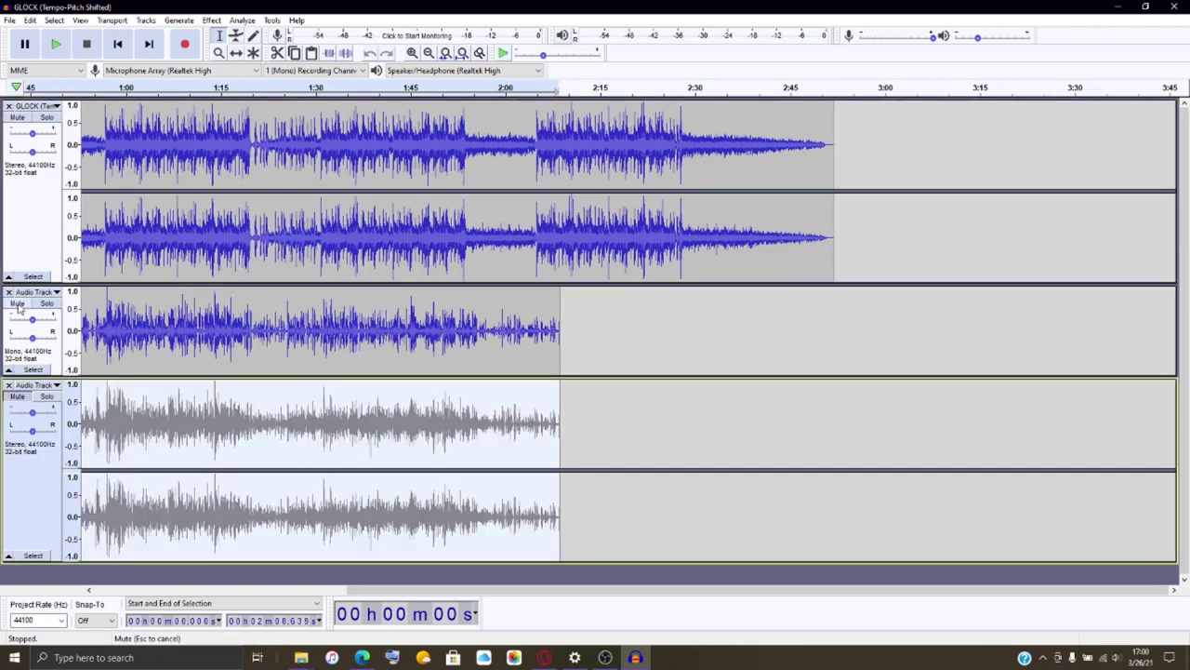
{"action": "left_click", "coordinate": [18, 305]}
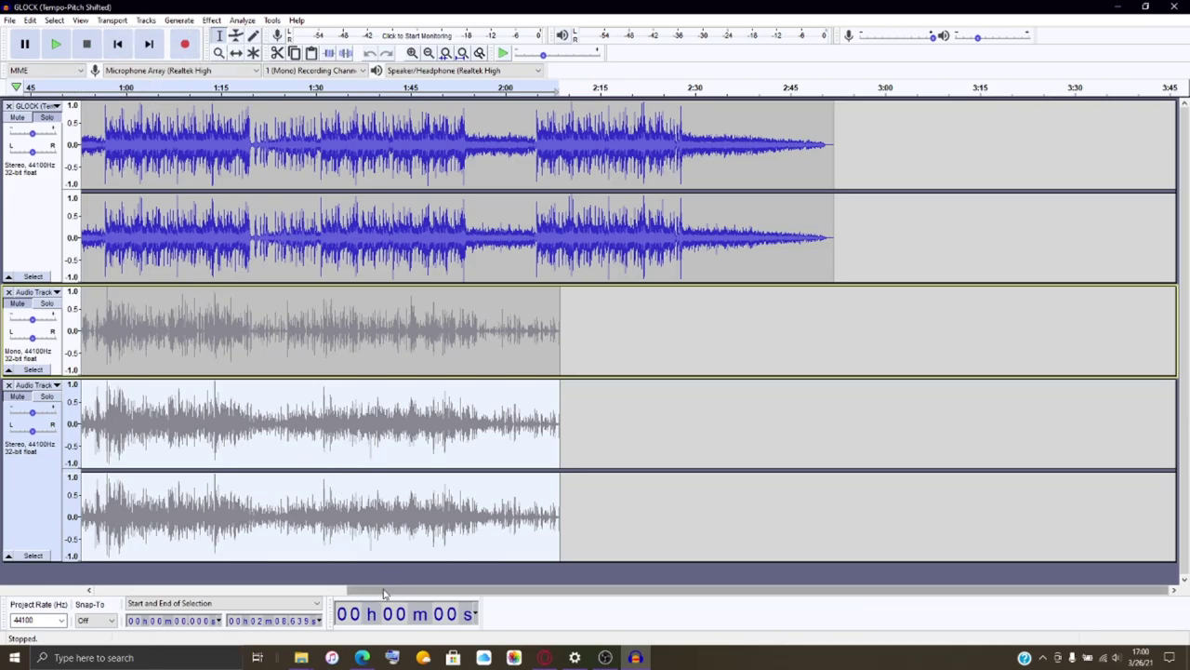
{"action": "left_click_drag", "start_coordinate": [265, 590], "coordinate": [90, 584]}
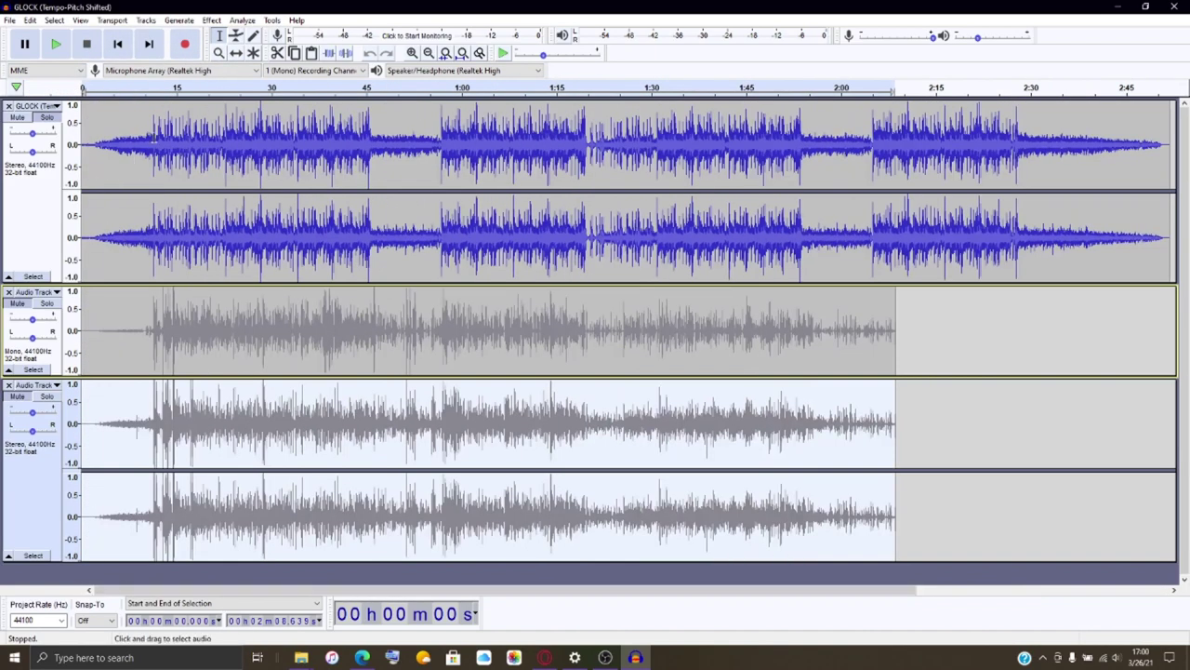
Record a new mono track of about 2 min 8 s while the GLOCK track plays.
{"action": "left_click", "coordinate": [185, 43]}
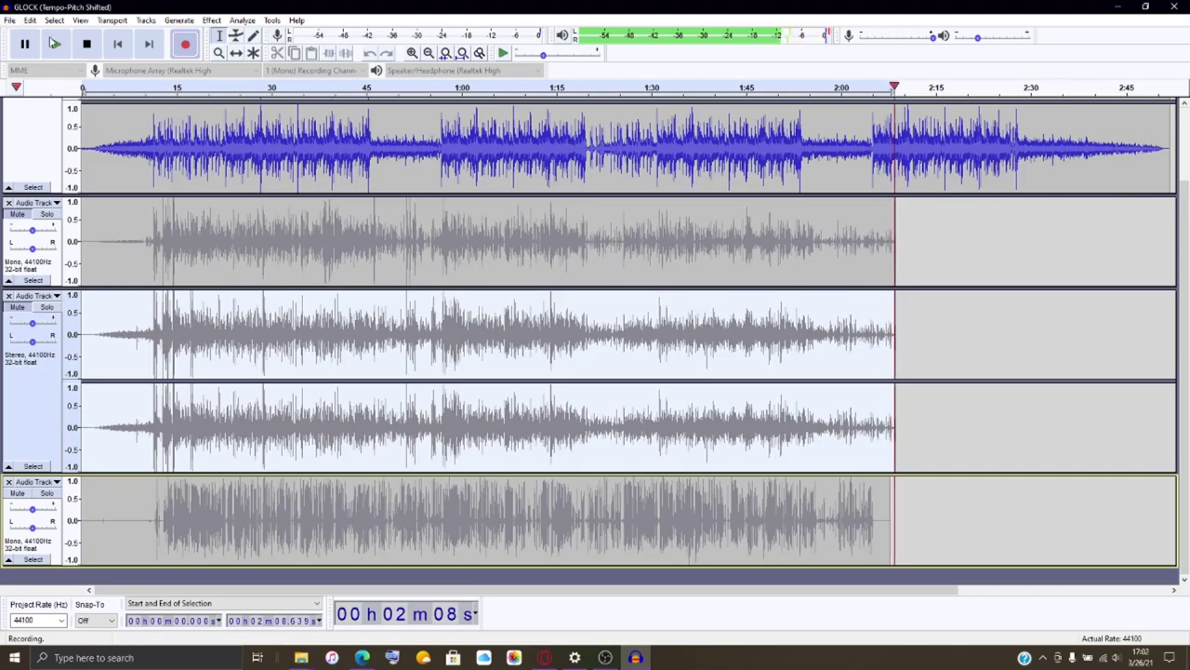
{"action": "left_click", "coordinate": [88, 45]}
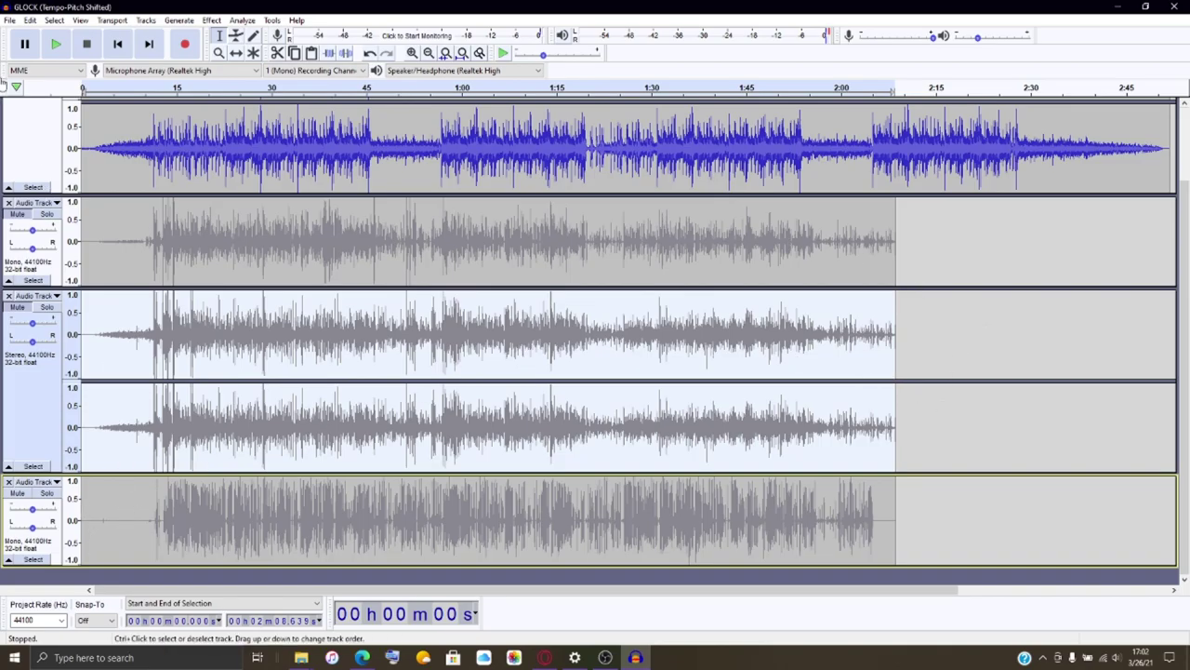
Unmute the newly recorded mono track and play its opening together with the GLOCK track.
{"action": "left_click", "coordinate": [57, 45]}
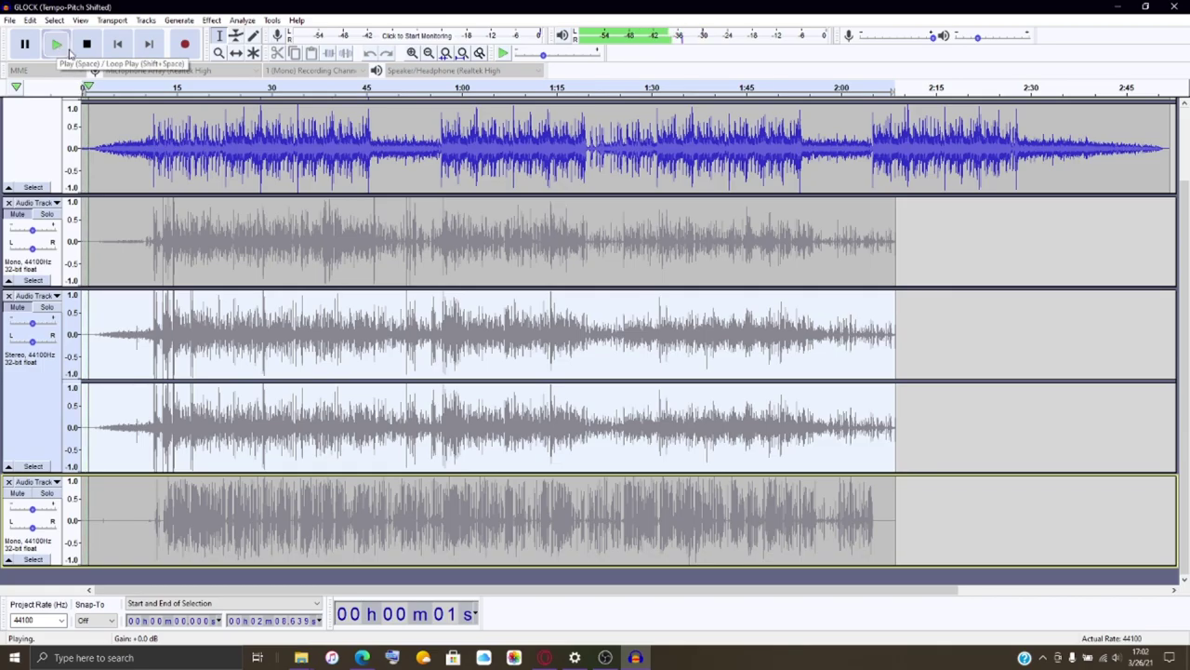
{"action": "left_click", "coordinate": [88, 44]}
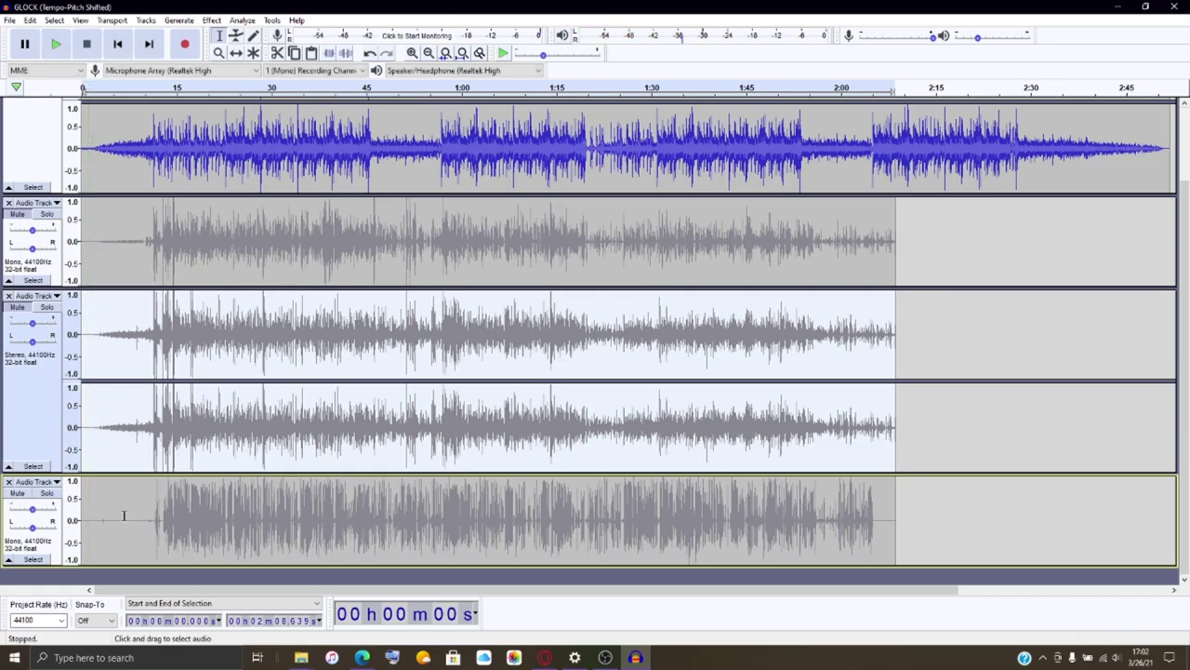
{"action": "left_click", "coordinate": [111, 582]}
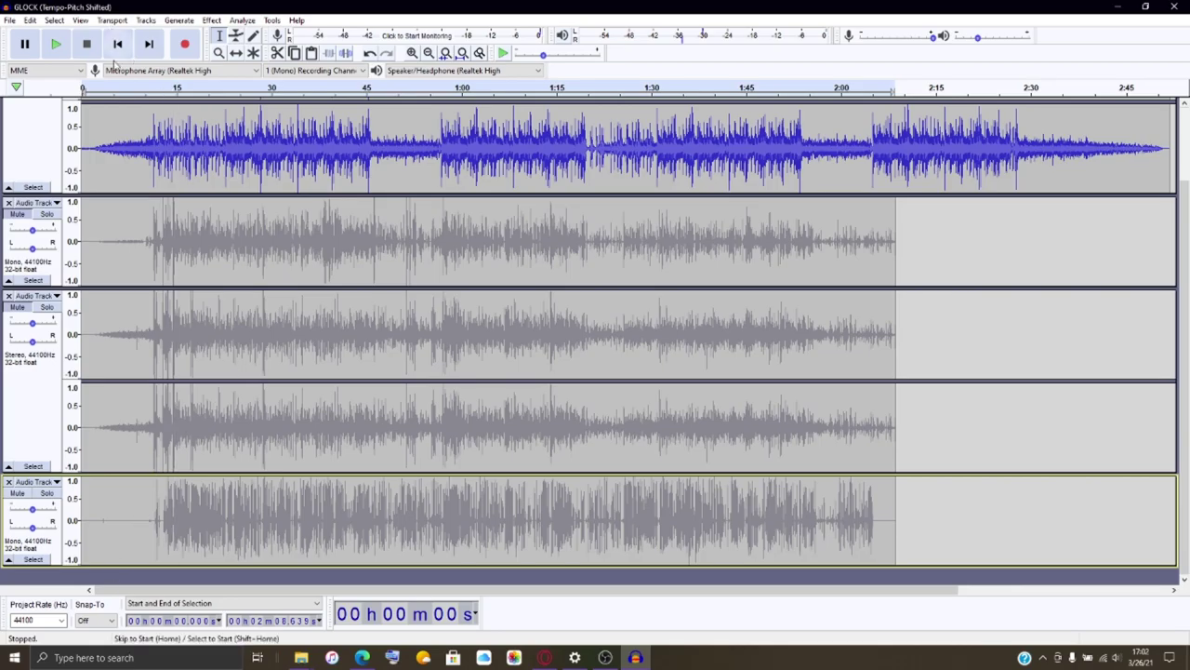
{"action": "left_click", "coordinate": [27, 495]}
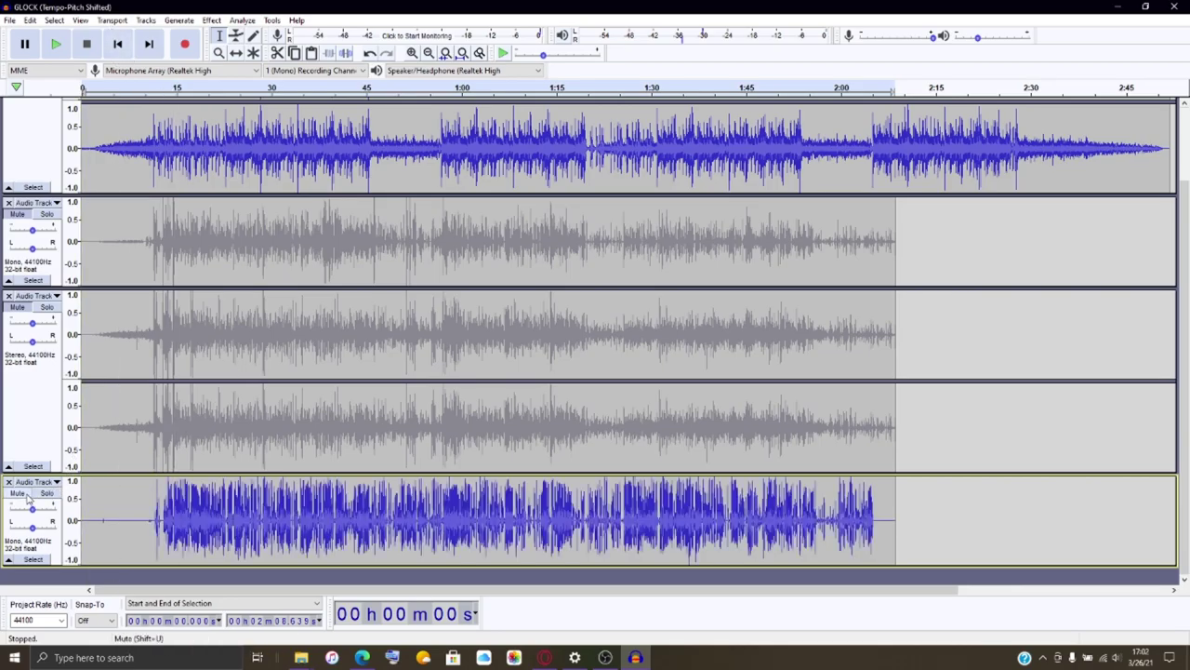
{"action": "left_click", "coordinate": [17, 309]}
{"action": "left_click", "coordinate": [18, 308]}
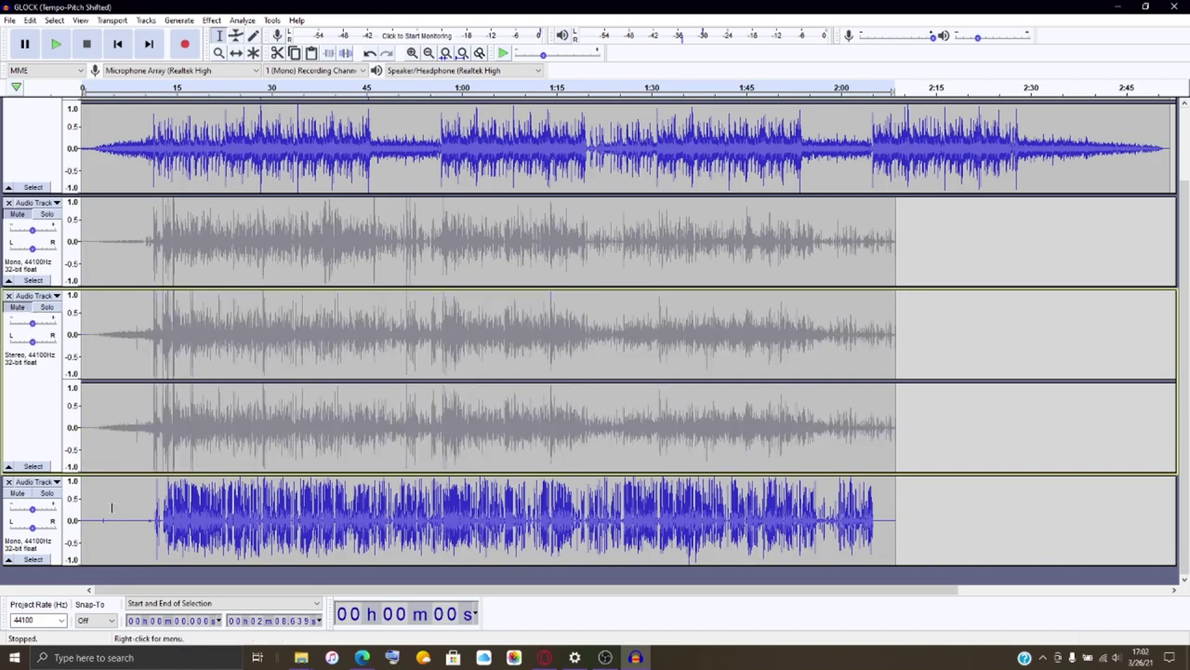
{"action": "left_click", "coordinate": [57, 52]}
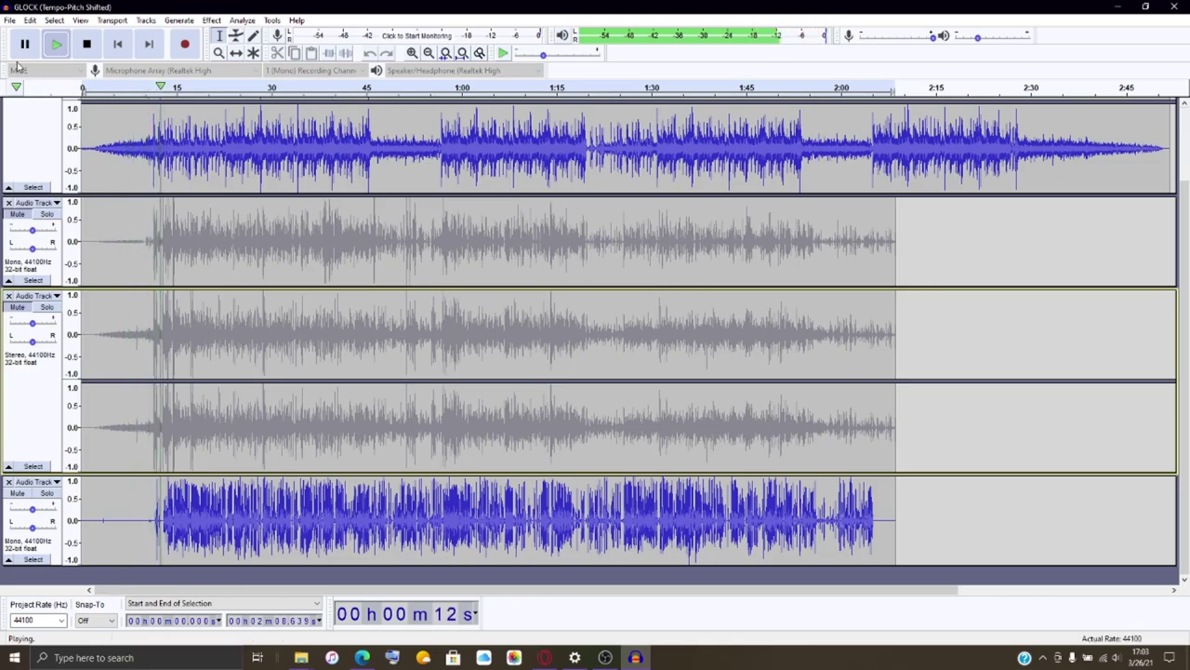
{"action": "left_click", "coordinate": [86, 44]}
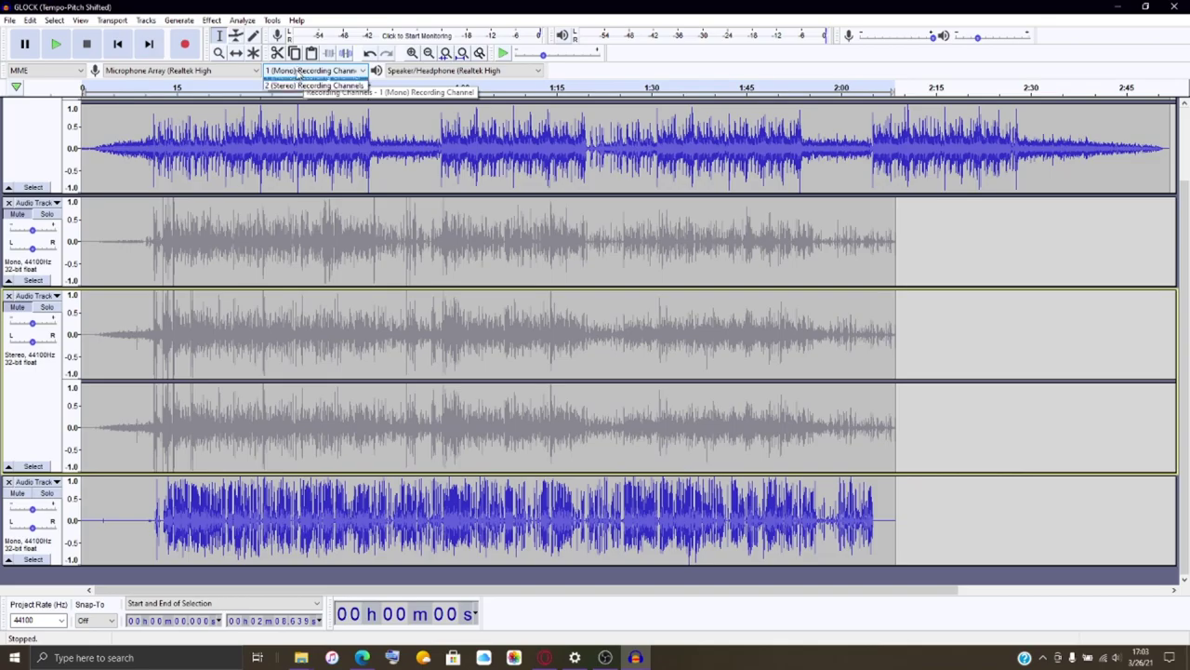
Set the recording channels to 2 (Stereo), keeping the Speaker/Headphone playback device.
{"action": "left_click", "coordinate": [315, 86]}
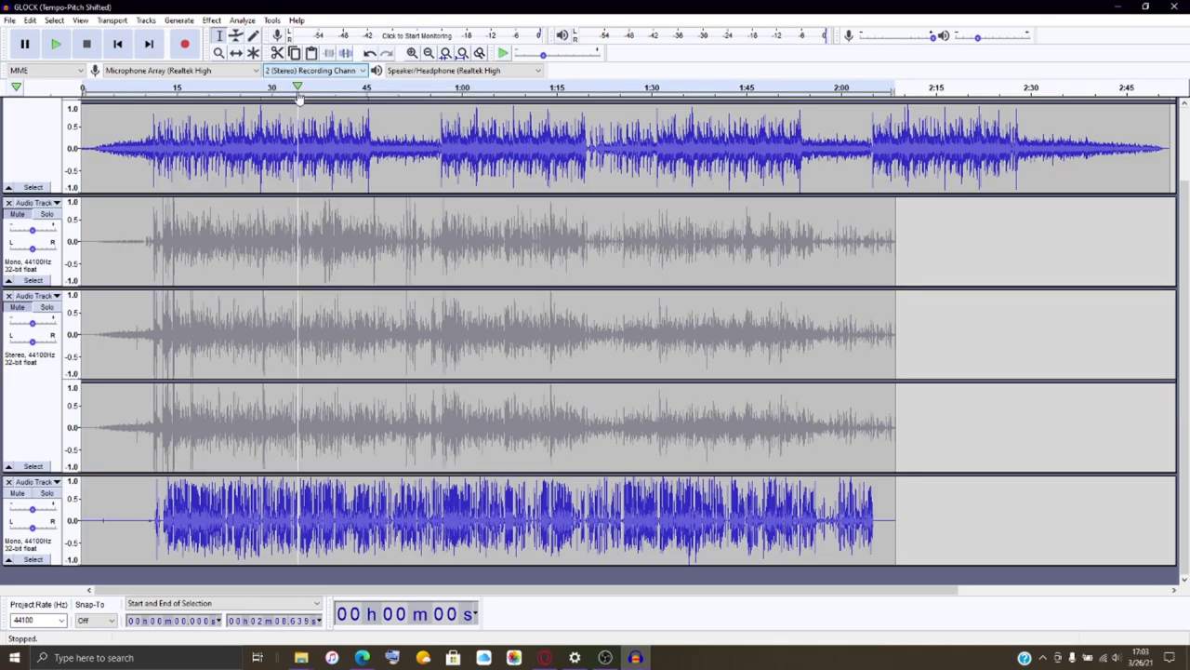
{"action": "left_click", "coordinate": [524, 72]}
{"action": "left_click", "coordinate": [524, 72]}
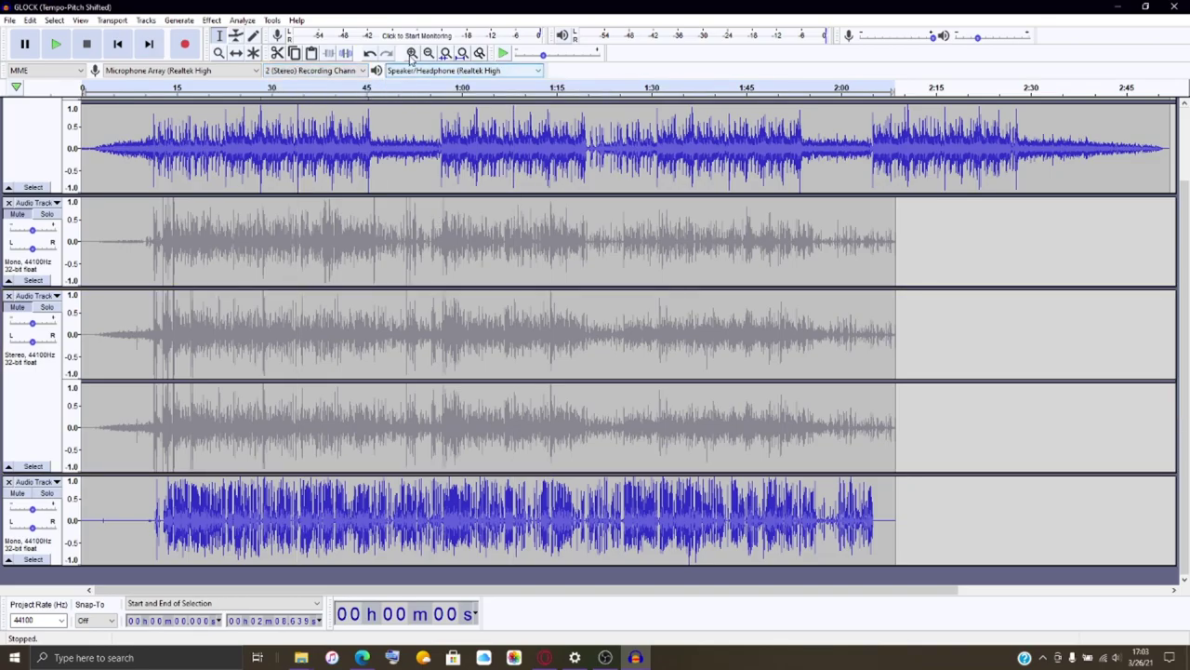
Set the recording device to Stereo Mix (Realtek High Definition).
{"action": "left_click", "coordinate": [219, 75]}
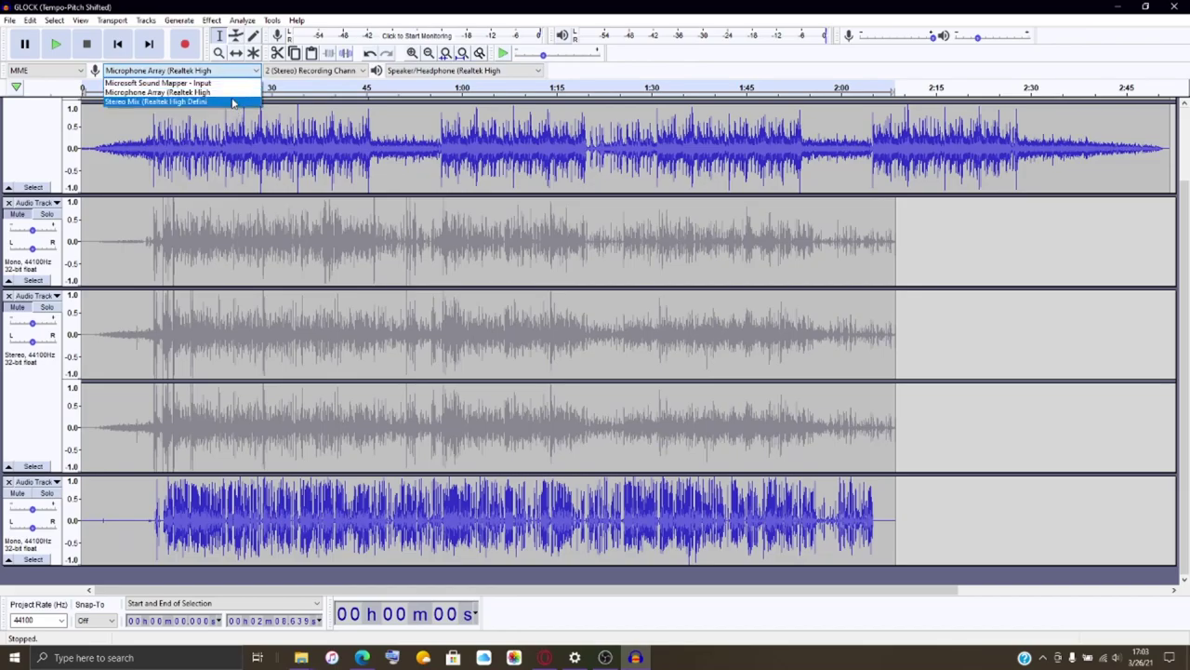
{"action": "left_click", "coordinate": [186, 101]}
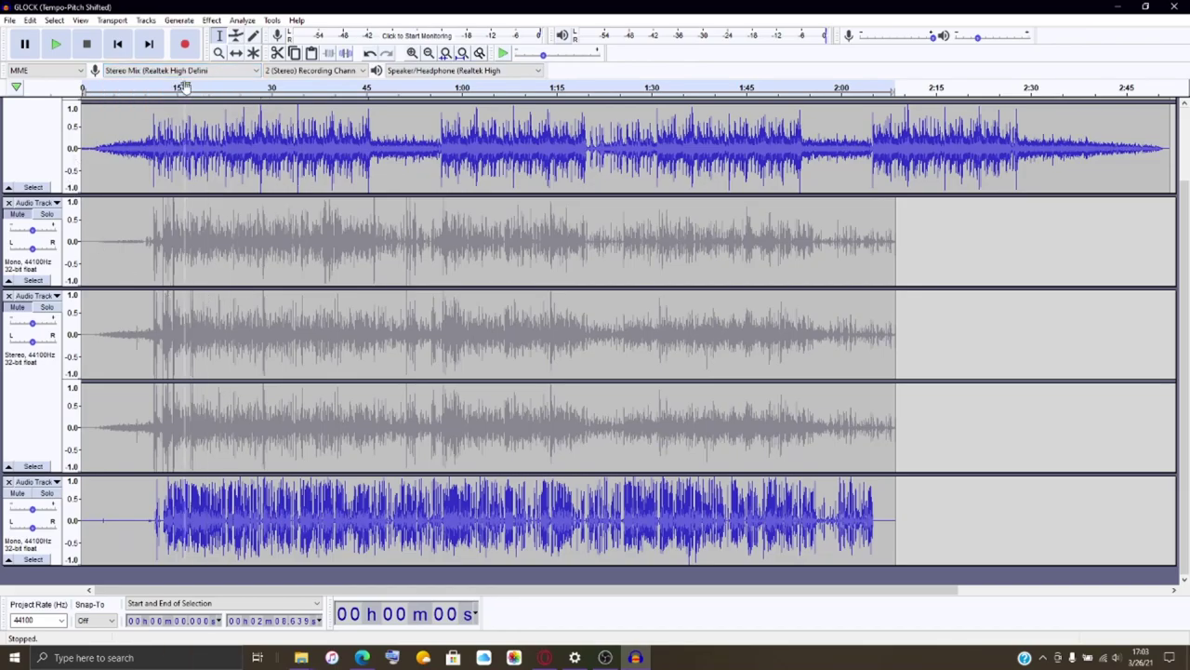
{"action": "left_click", "coordinate": [234, 74]}
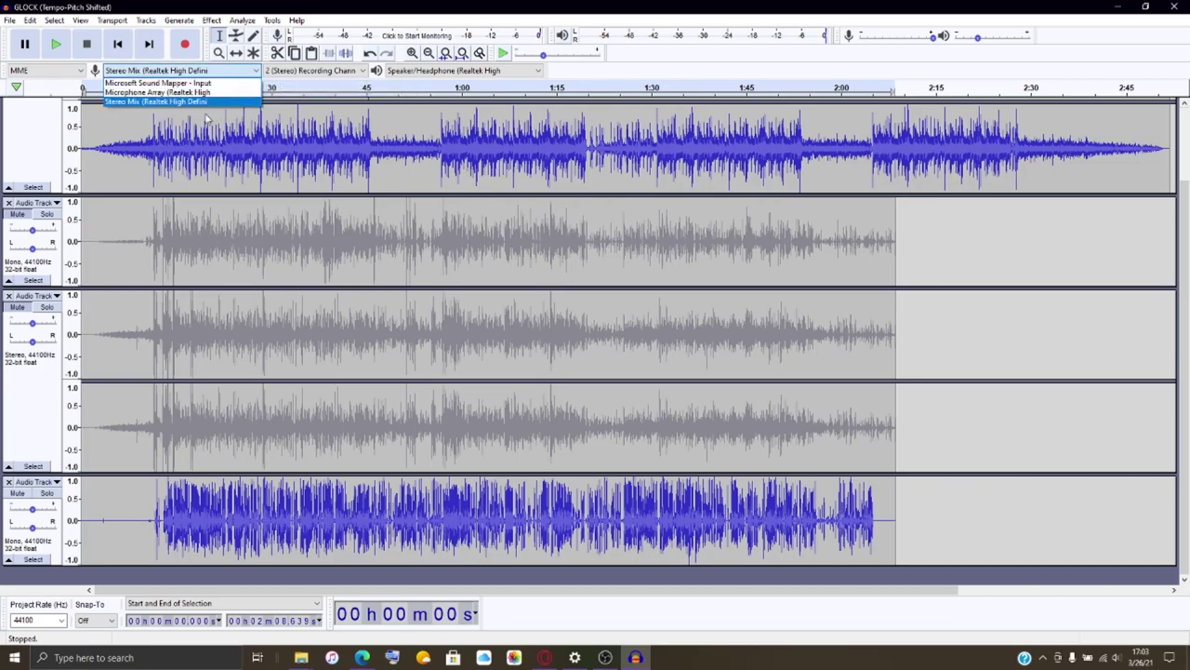
{"action": "left_click", "coordinate": [80, 580]}
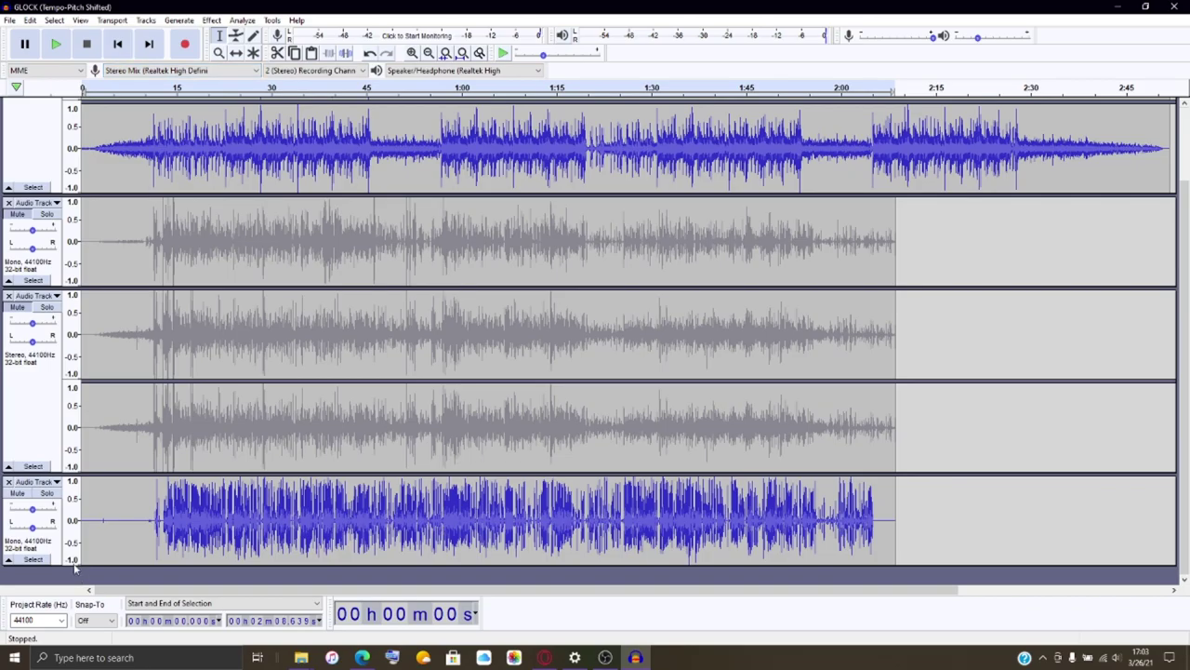
Delete the recorded mono track and set the recording device to Microphone Array (Realtek High Definition).
{"action": "left_click", "coordinate": [9, 483]}
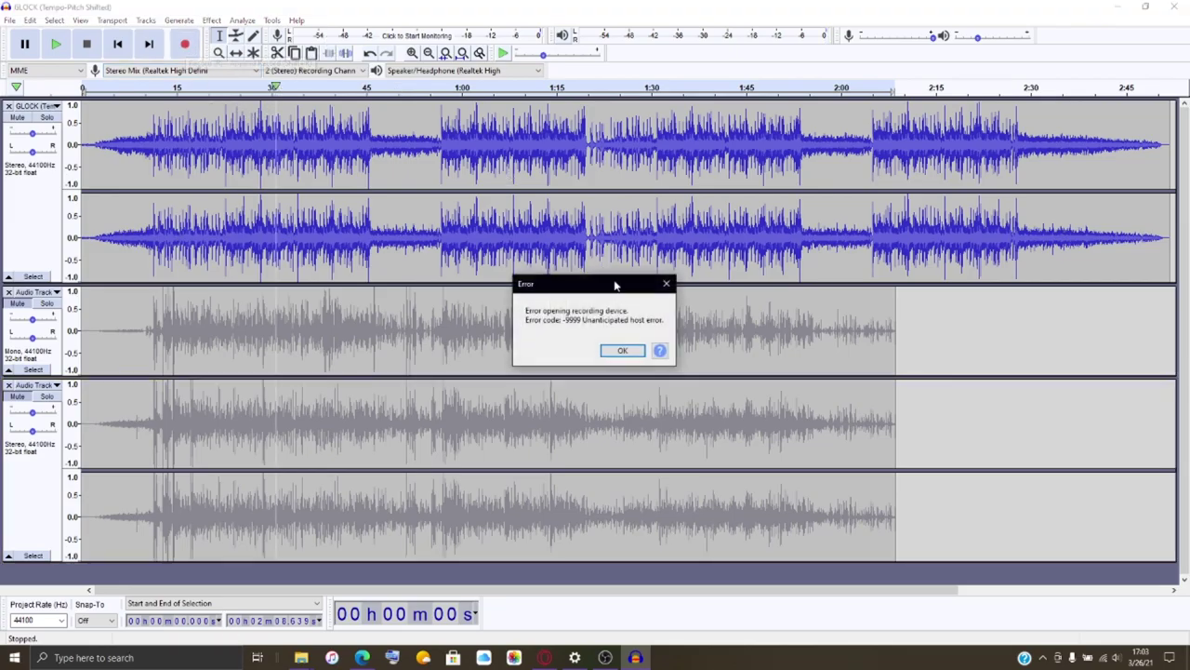
{"action": "left_click", "coordinate": [622, 351]}
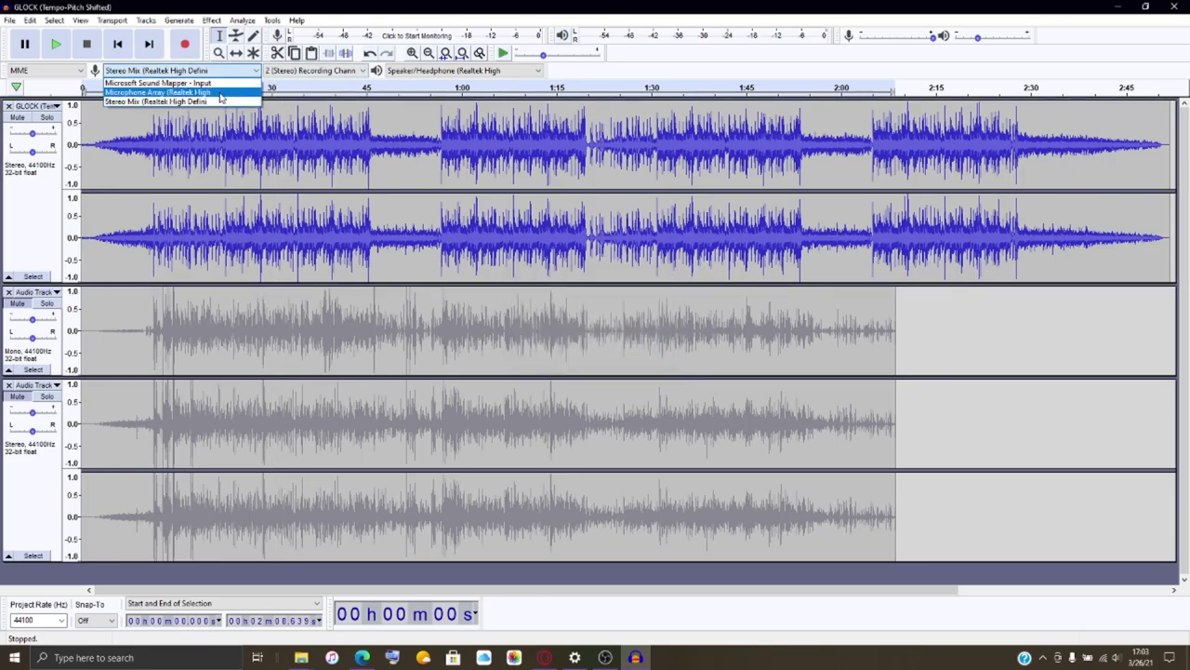
{"action": "left_click", "coordinate": [125, 273]}
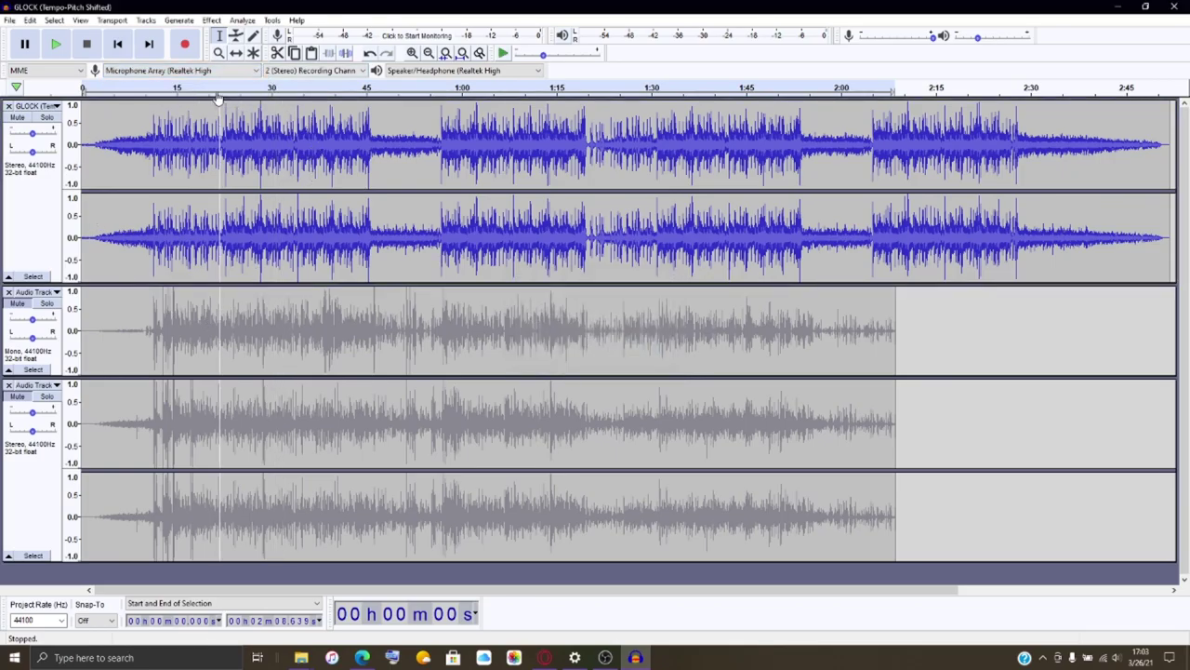
Record a new stereo track of about 2 min 8 s over the GLOCK track with the microphone.
{"action": "left_click", "coordinate": [185, 45]}
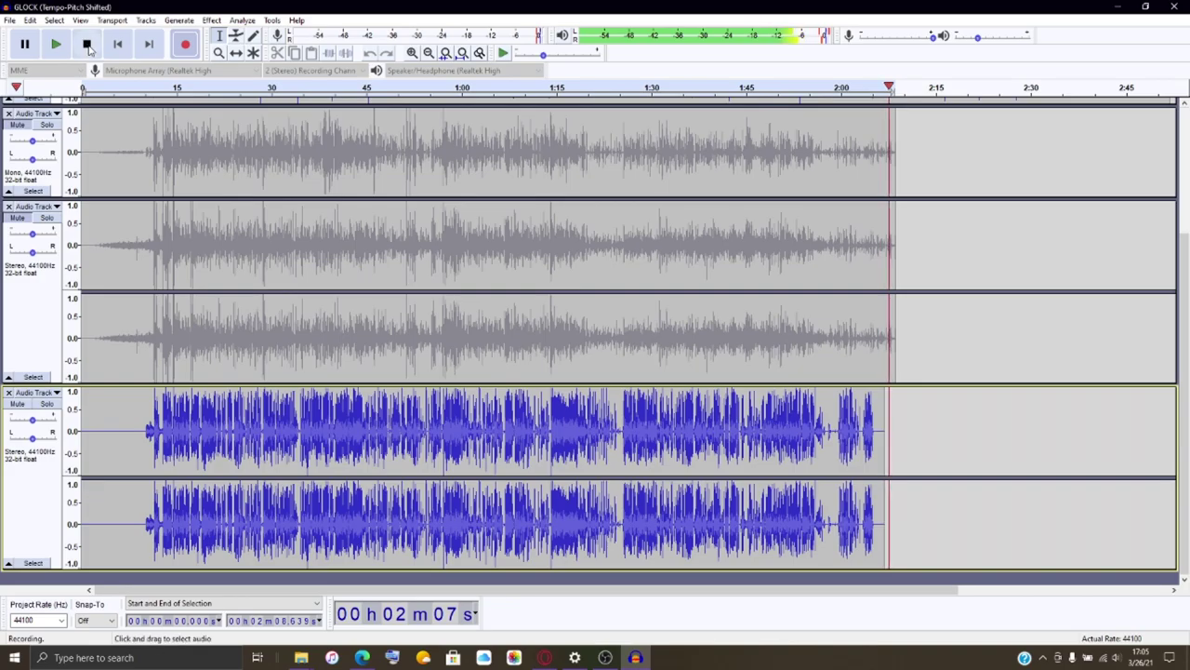
{"action": "left_click", "coordinate": [86, 45]}
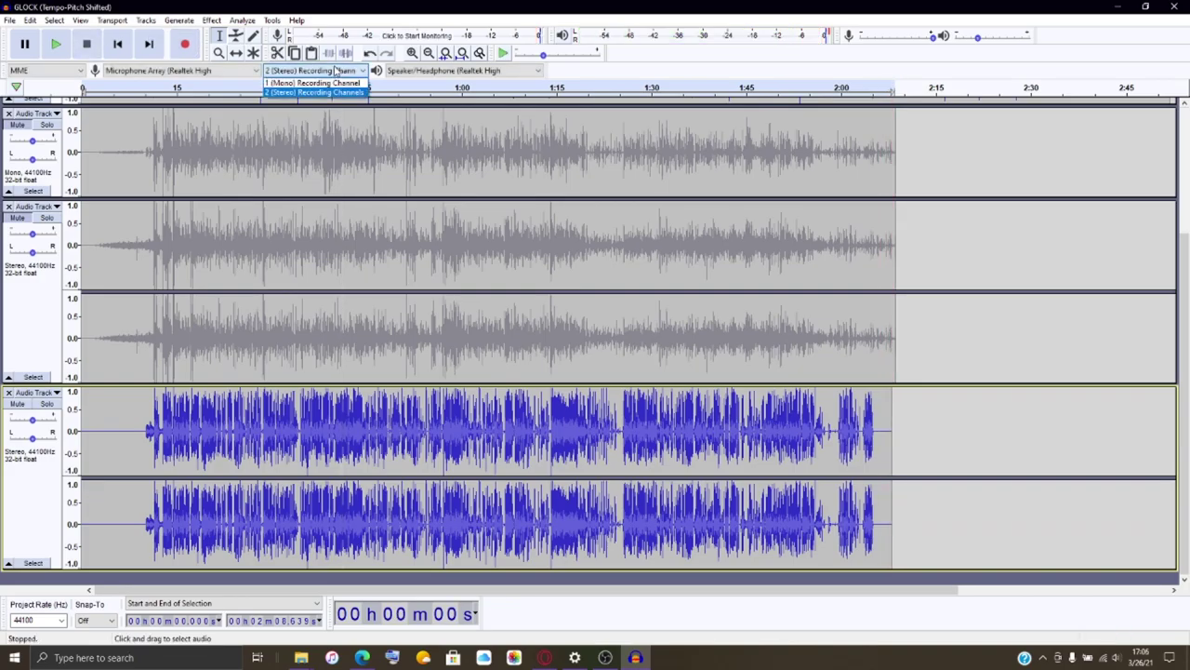
{"action": "left_click", "coordinate": [172, 72]}
{"action": "left_click", "coordinate": [176, 93]}
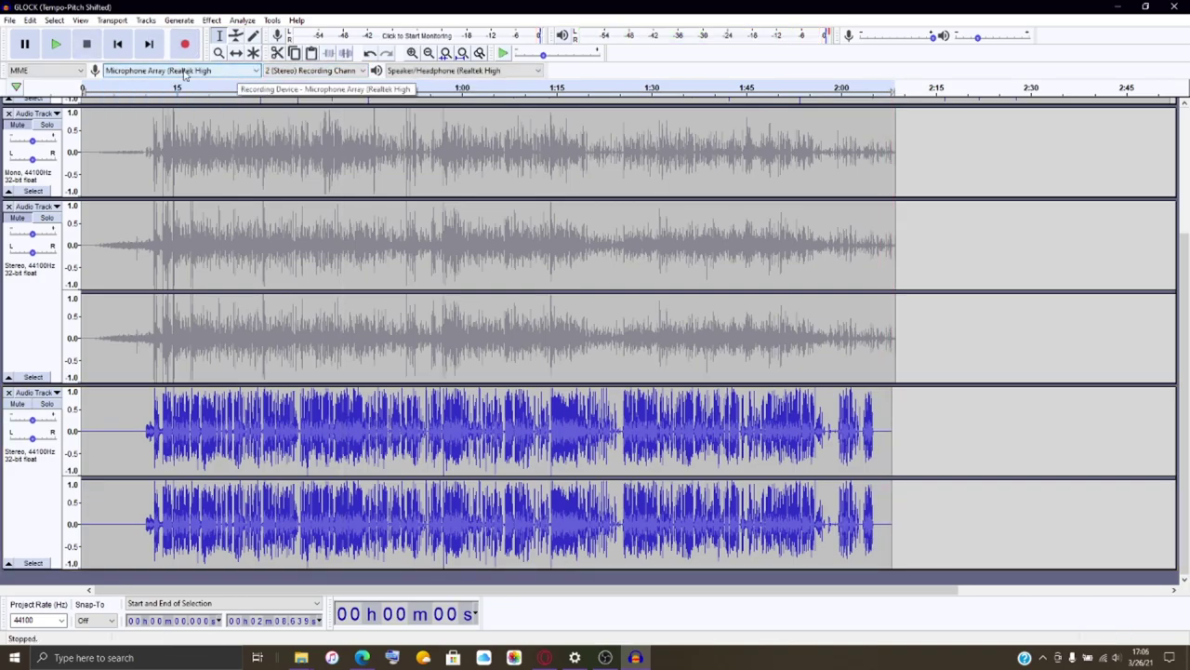
{"action": "left_click", "coordinate": [79, 72]}
{"action": "left_click", "coordinate": [79, 73]}
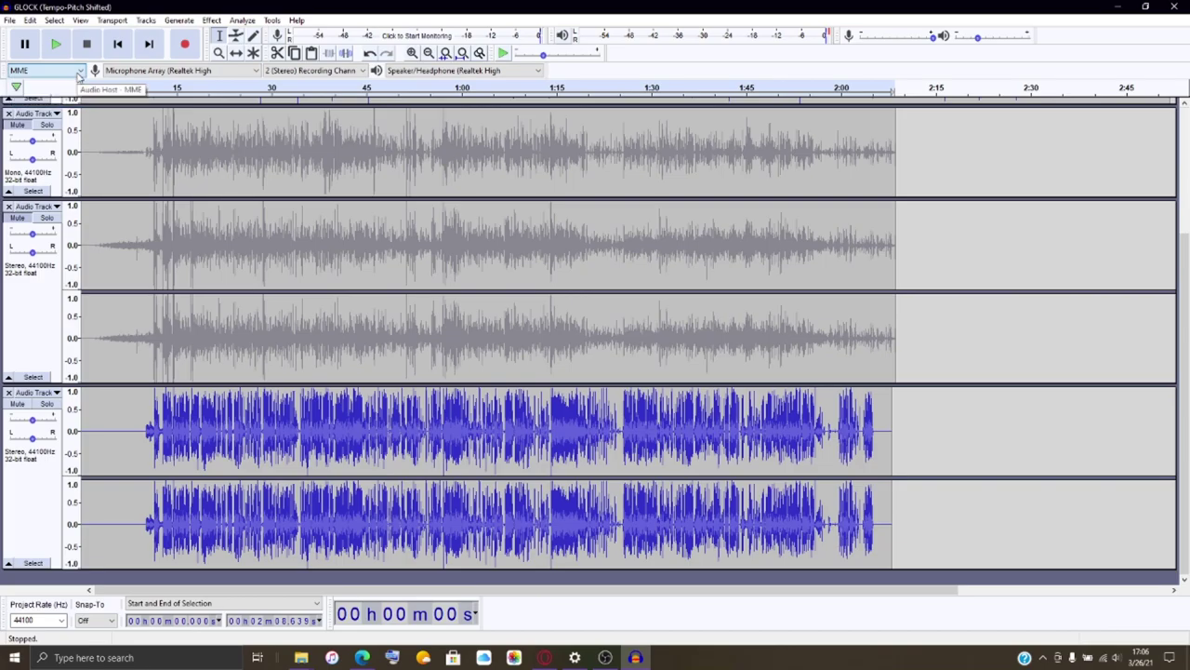
Play back the opening of the mix to listen to the new stereo recording, and stop playback.
{"action": "left_click", "coordinate": [56, 44]}
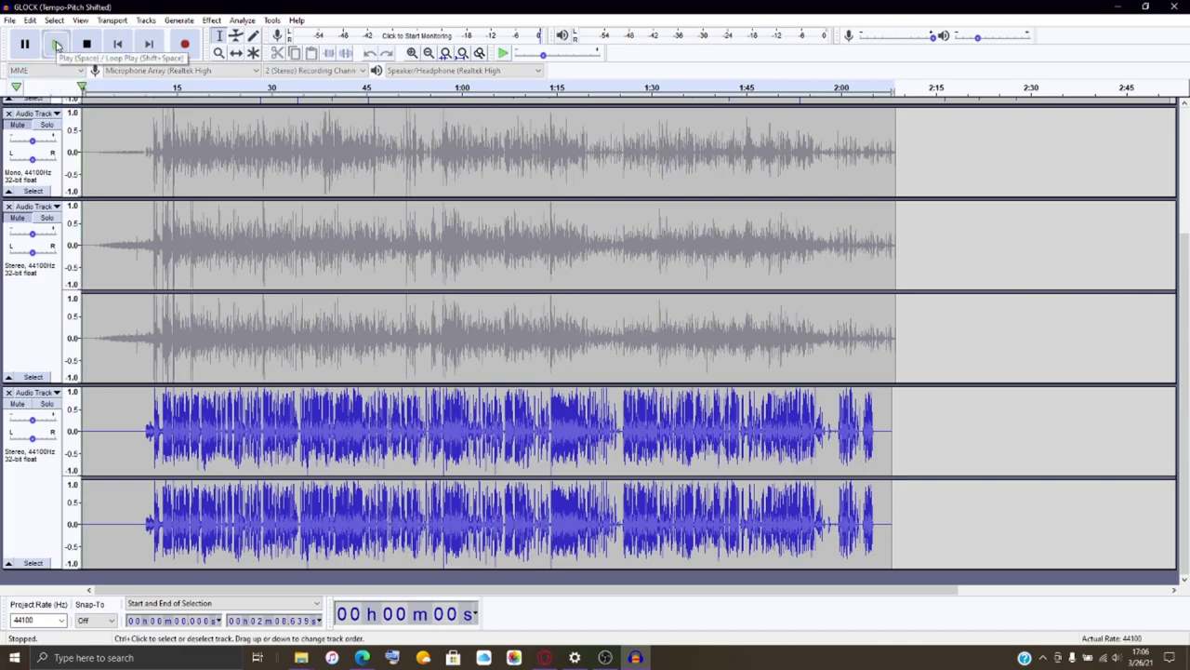
{"action": "scroll", "coordinate": [1123, 405], "scroll_direction": "up", "scroll_amount": 3}
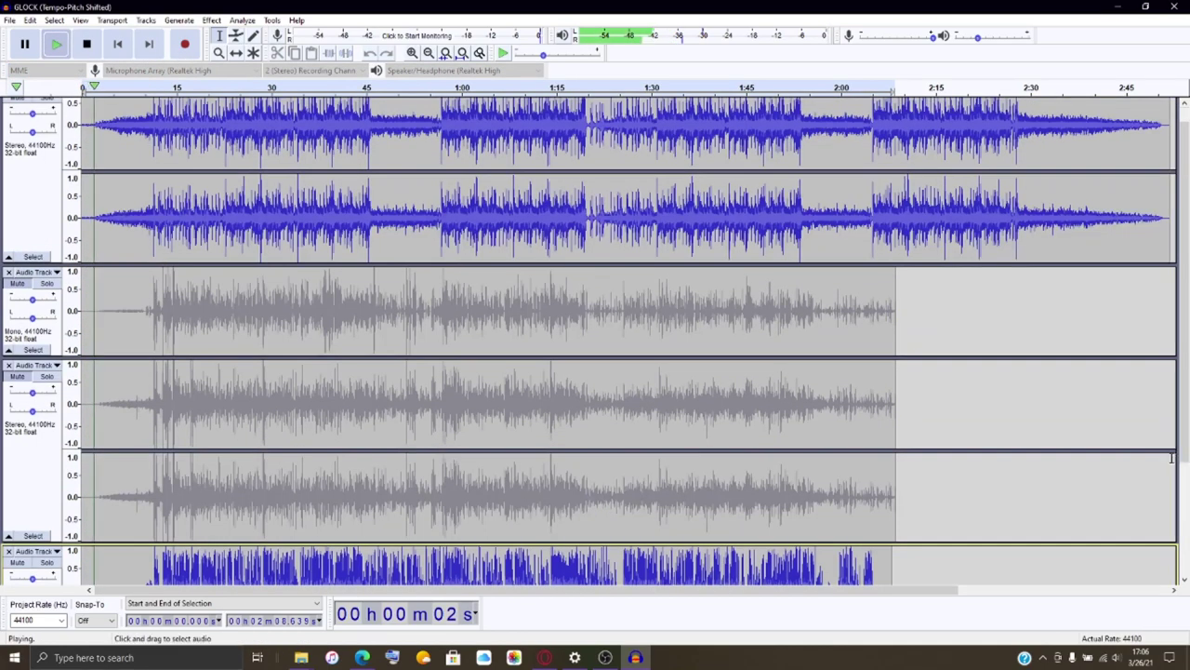
{"action": "scroll", "coordinate": [1130, 446], "scroll_direction": "down", "scroll_amount": 3}
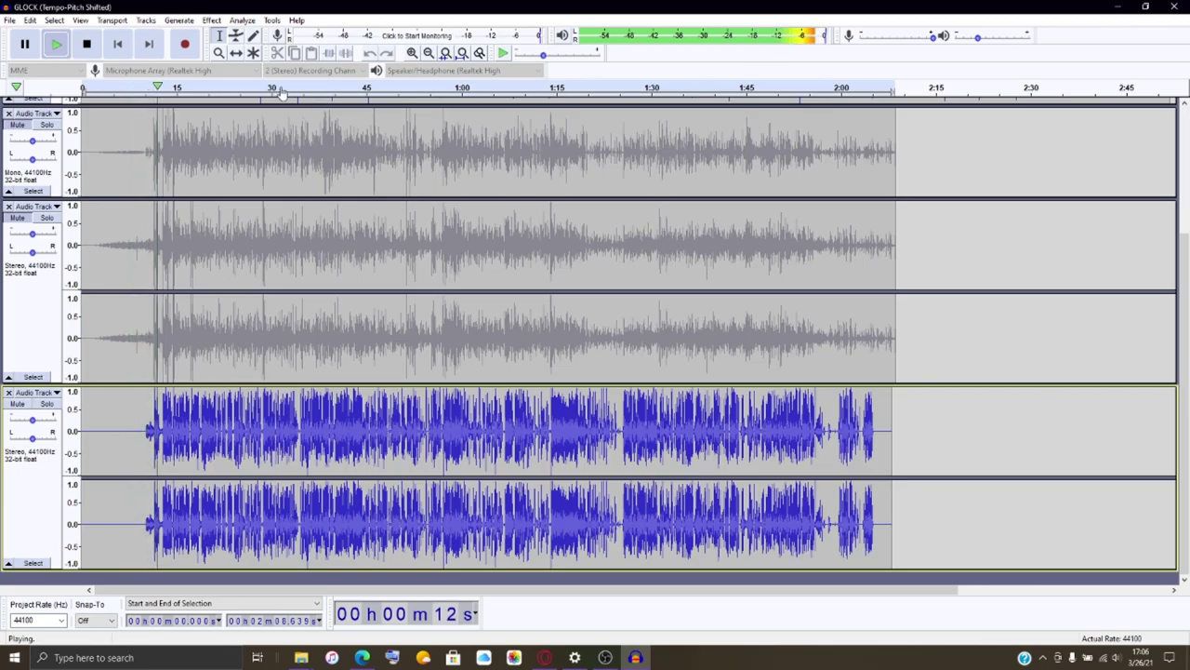
{"action": "left_click", "coordinate": [85, 49]}
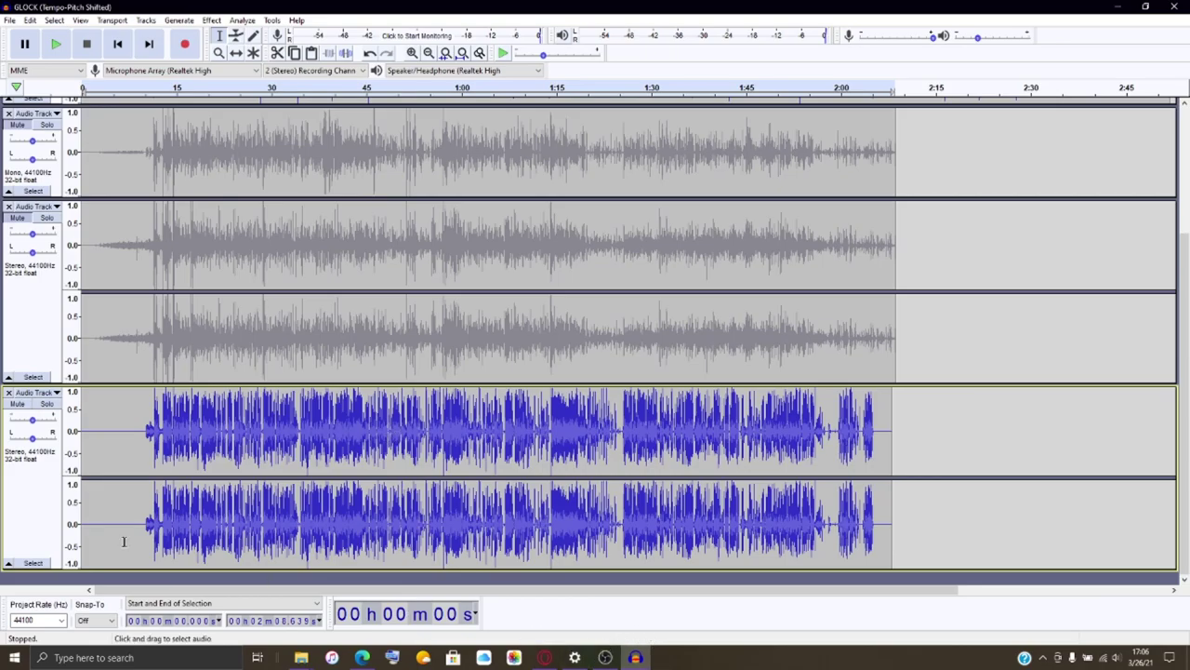
In B&O Play Audio Control, set the microphone's HP Noise Cancellation to Multiple voices and close the program.
{"action": "key", "text": "super"}
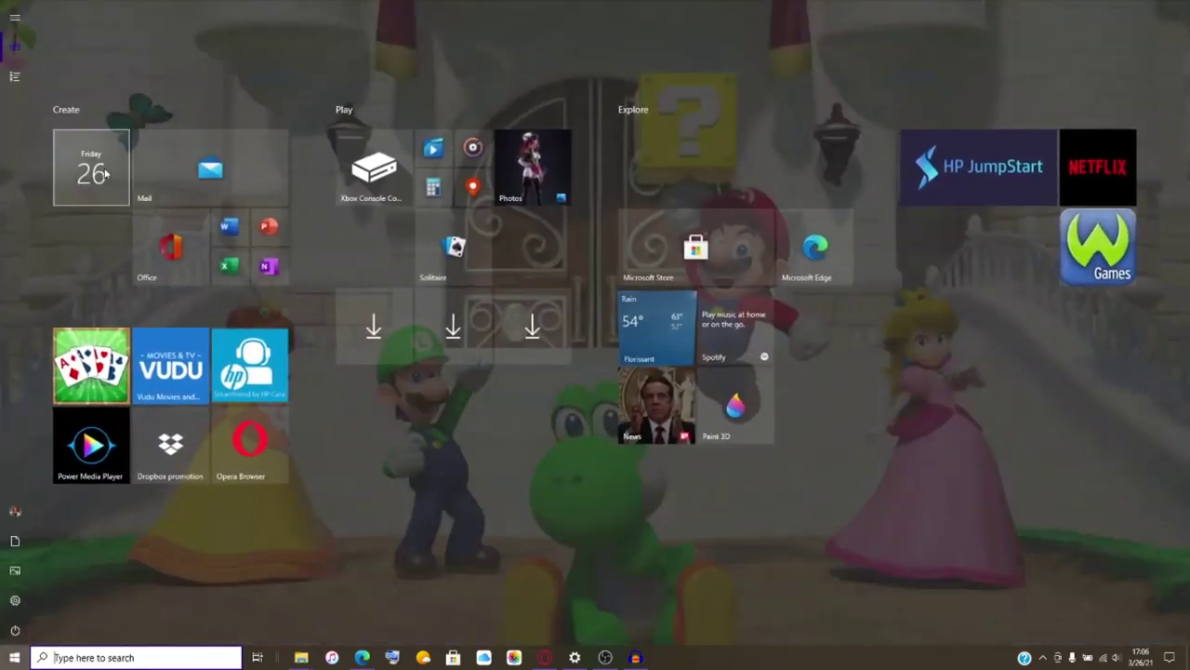
{"action": "left_click", "coordinate": [14, 77]}
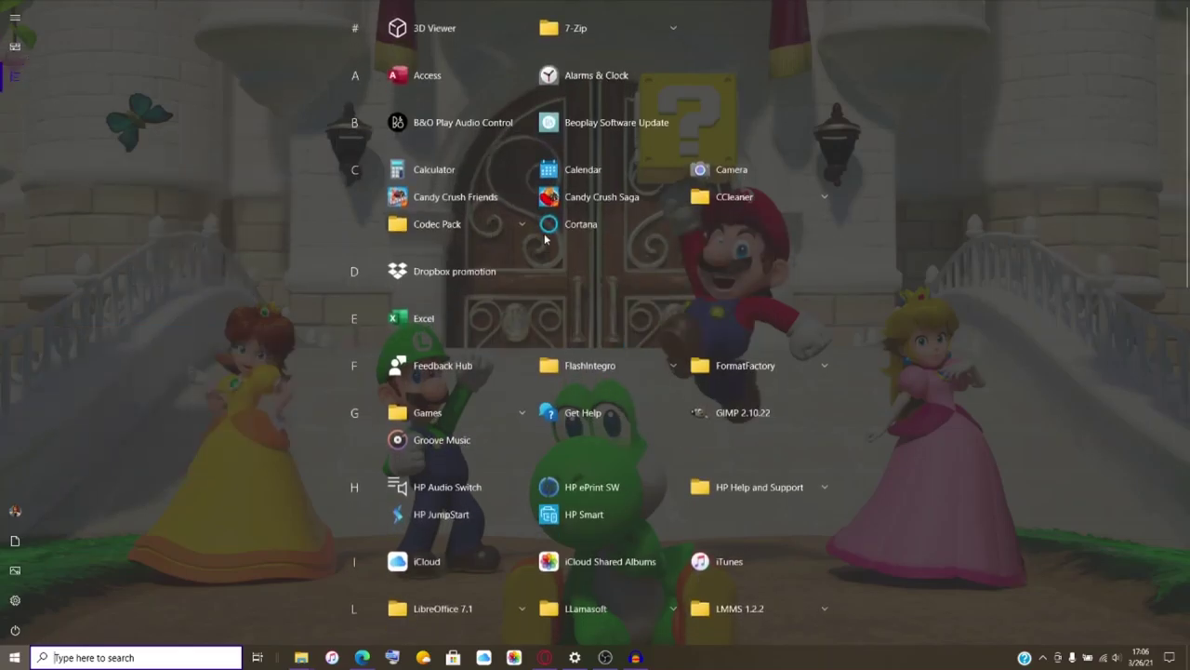
{"action": "left_click", "coordinate": [446, 115]}
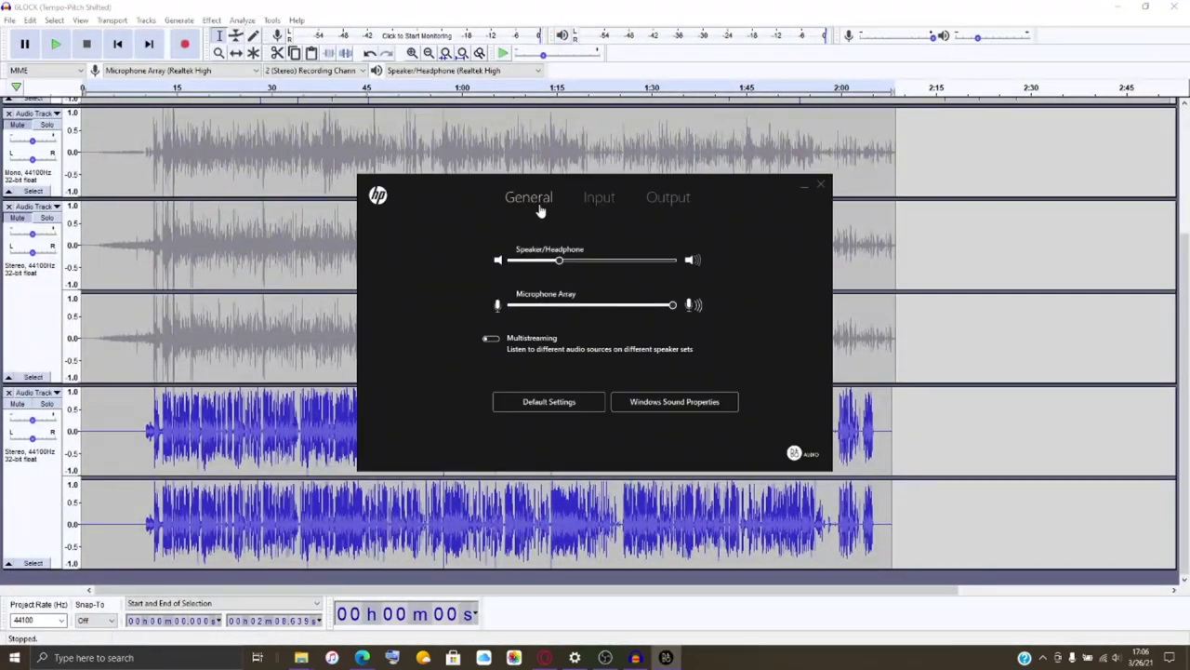
{"action": "left_click", "coordinate": [599, 199]}
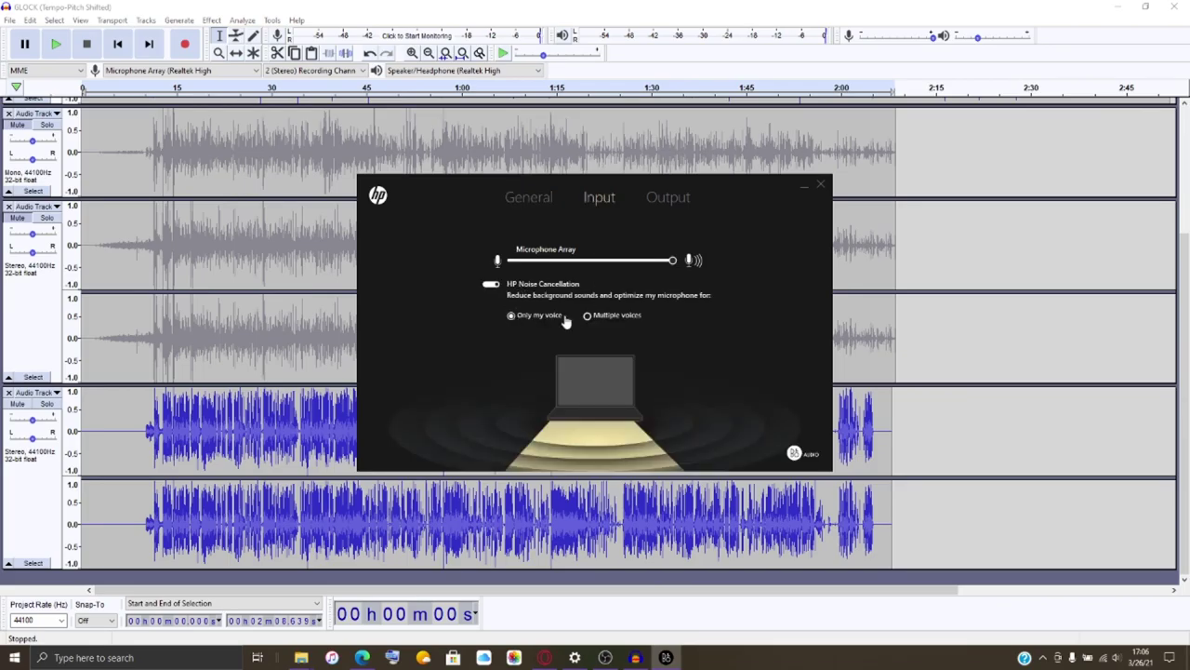
{"action": "left_click", "coordinate": [588, 316]}
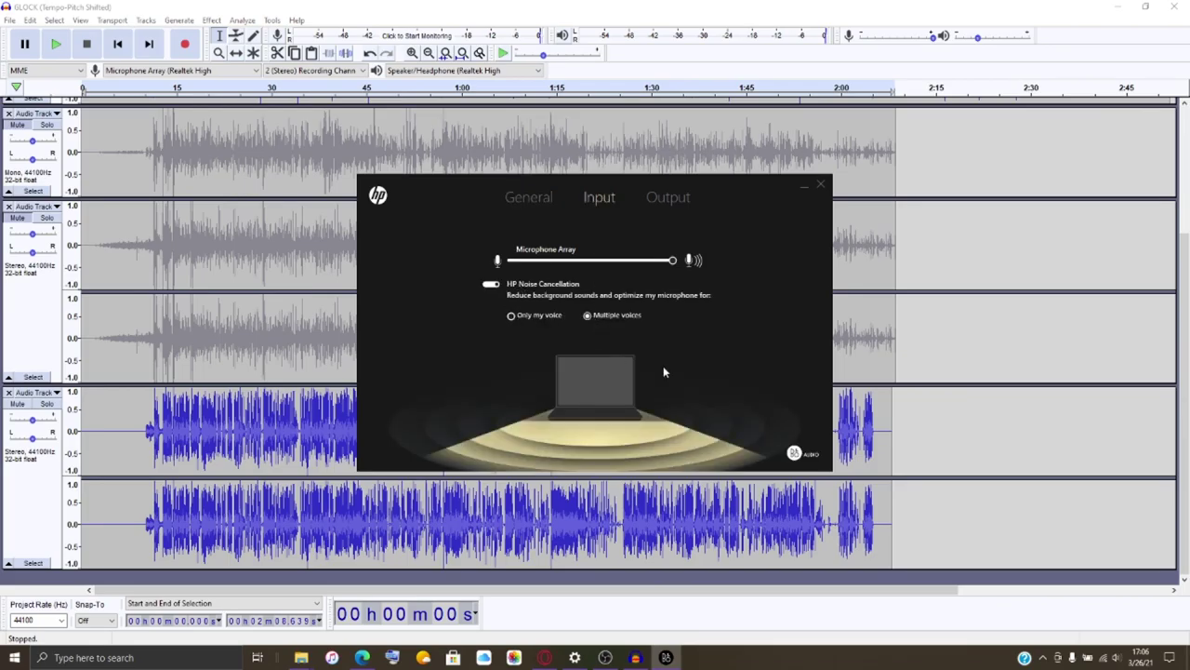
{"action": "left_click", "coordinate": [823, 189]}
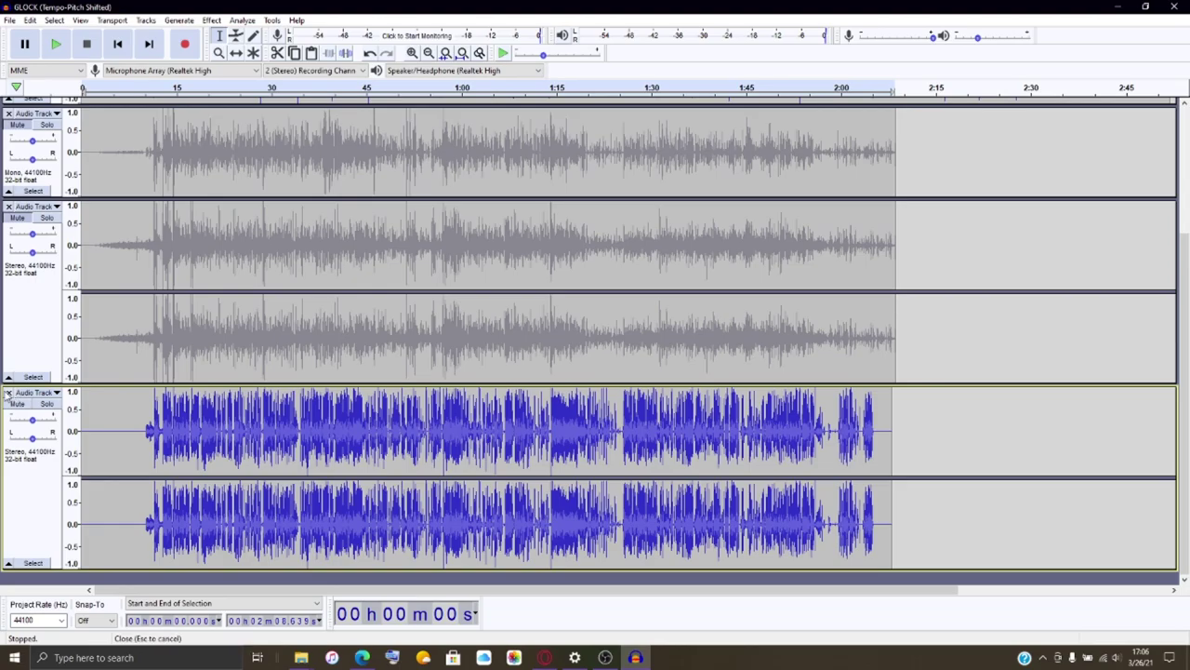
Delete the last recorded stereo track, mute Audio Output Capture 2 in OBS Studio, and return to Audacity.
{"action": "left_click", "coordinate": [8, 393]}
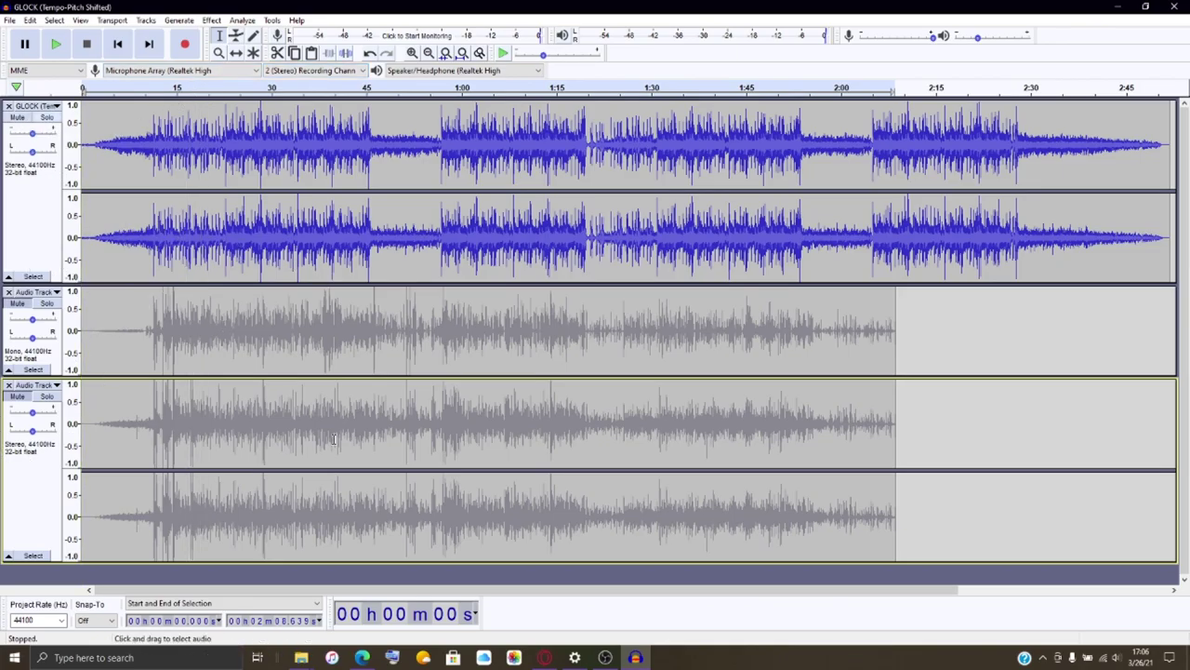
{"action": "mouse_move", "coordinate": [609, 659]}
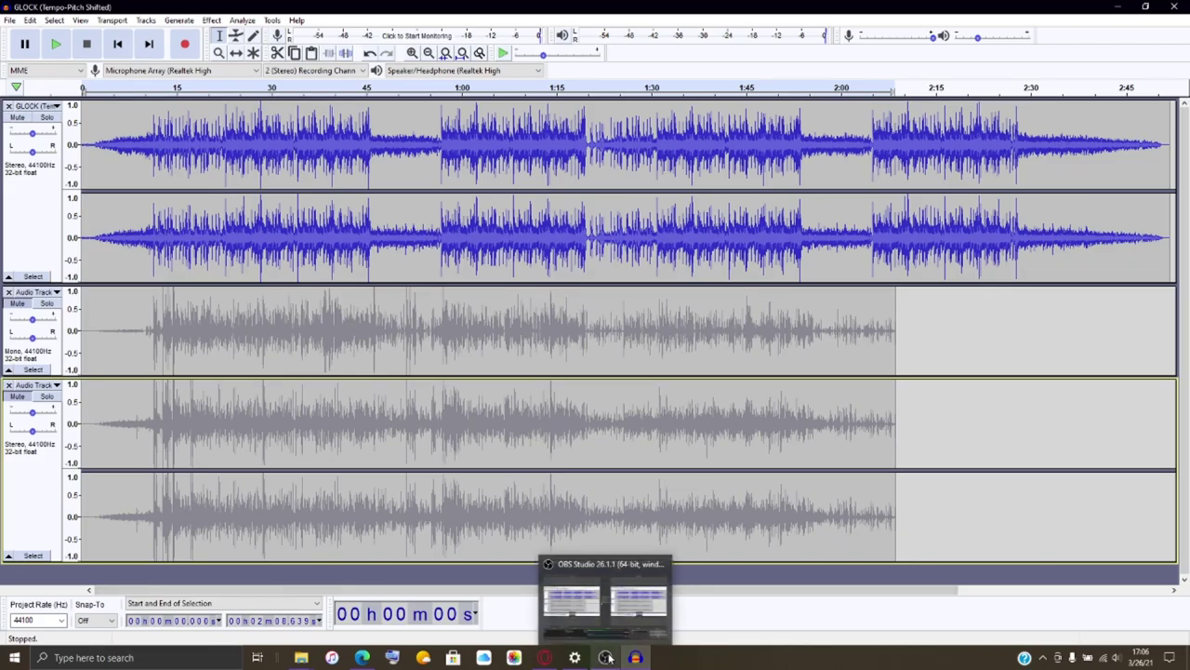
{"action": "left_click", "coordinate": [614, 620]}
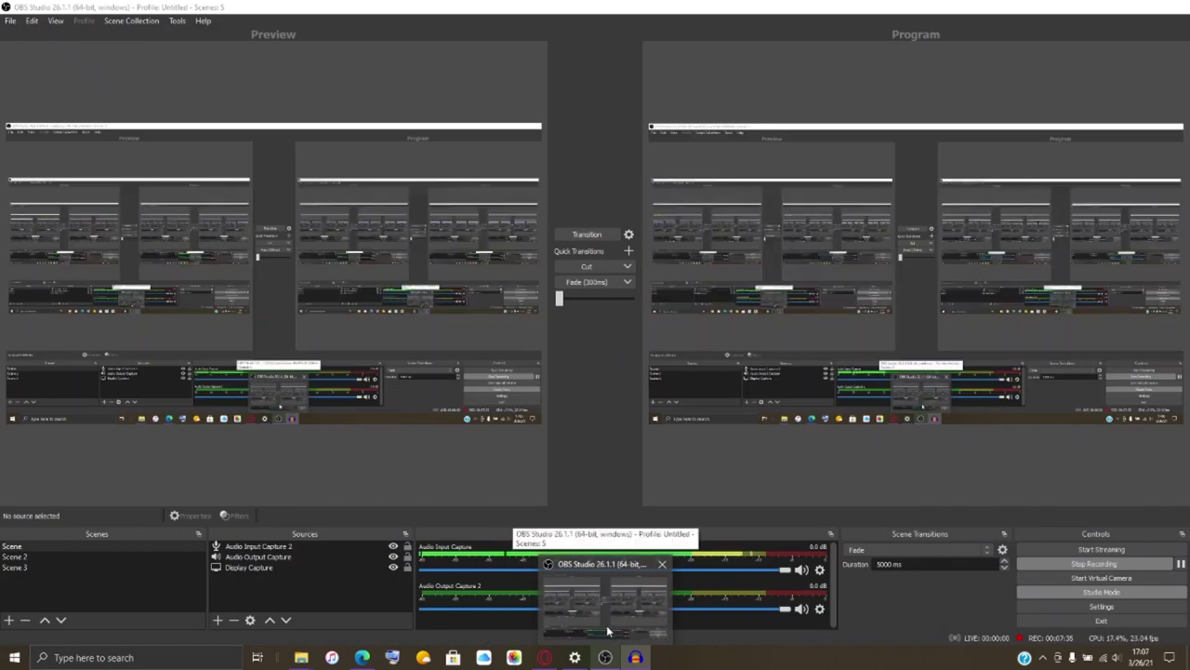
{"action": "left_click", "coordinate": [604, 619]}
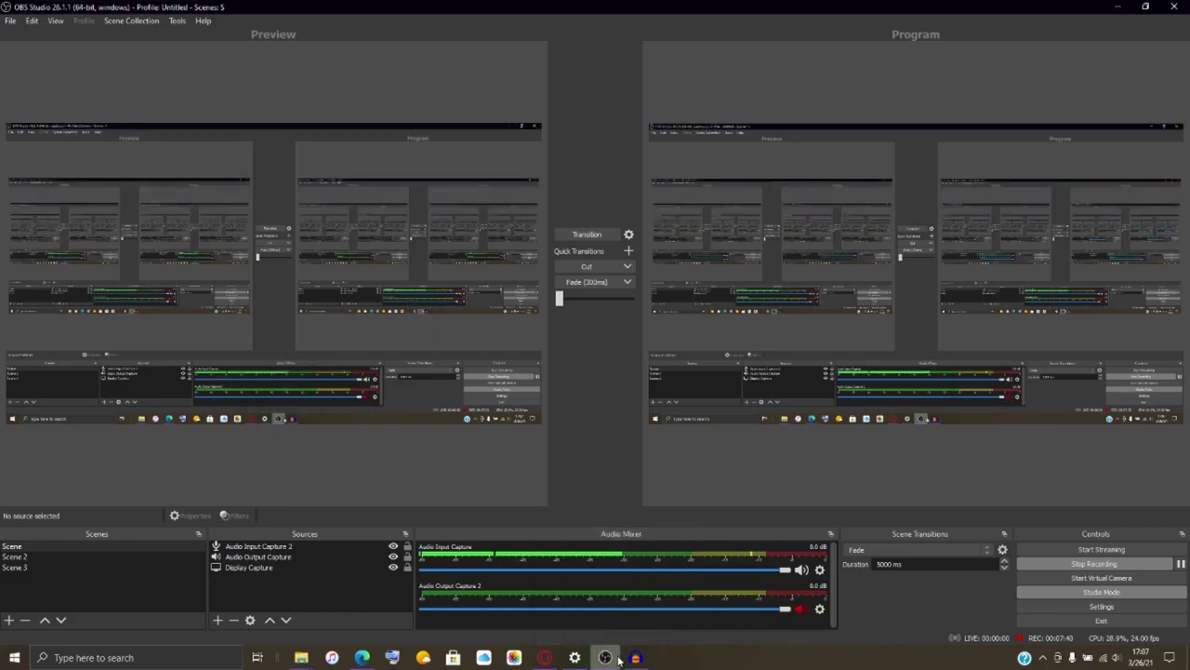
{"action": "left_click", "coordinate": [622, 596]}
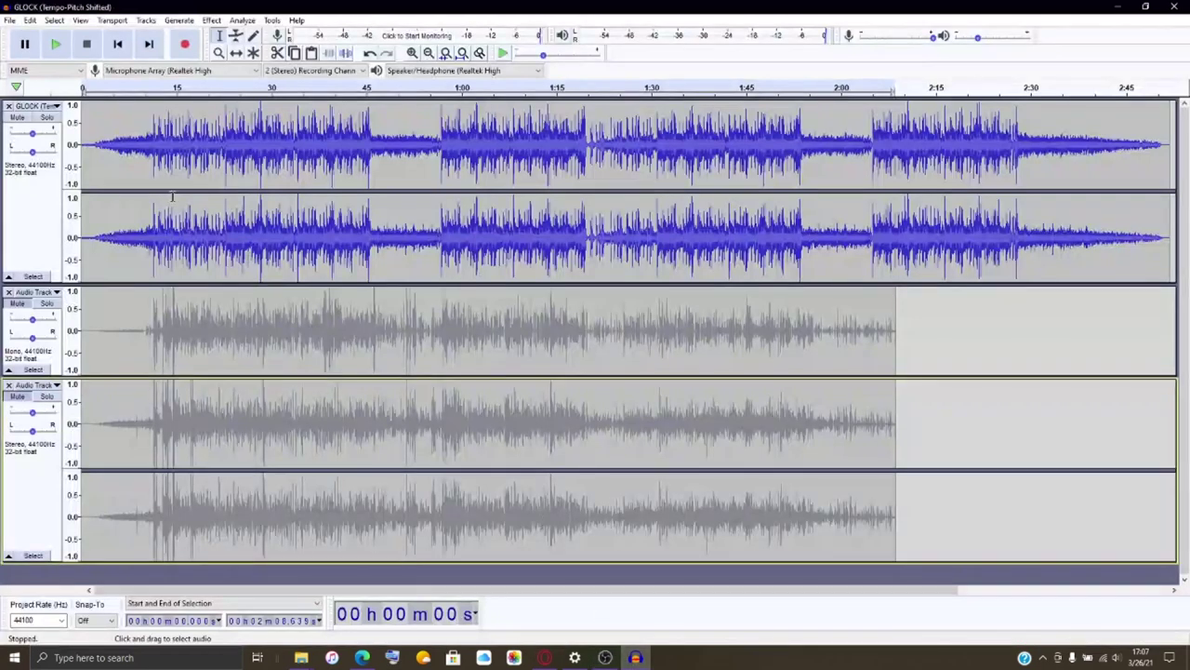
Try recording a stereo take of about 1 min 13 s over the GLOCK track, and undo it.
{"action": "left_click", "coordinate": [186, 45]}
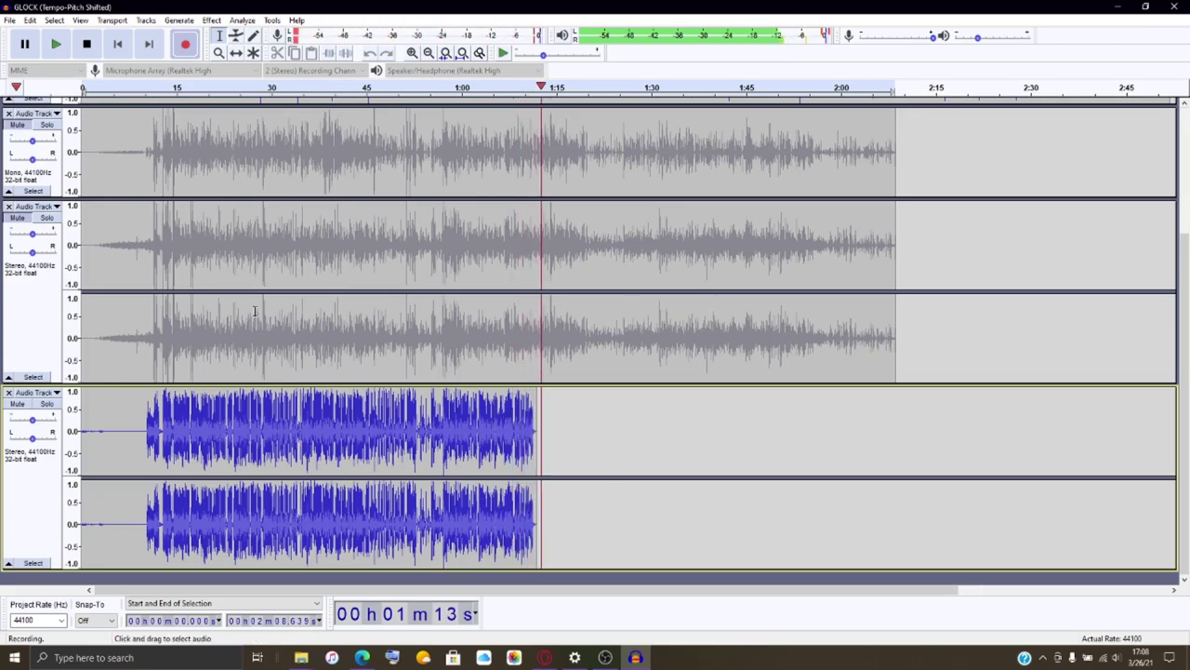
{"action": "left_click", "coordinate": [87, 44]}
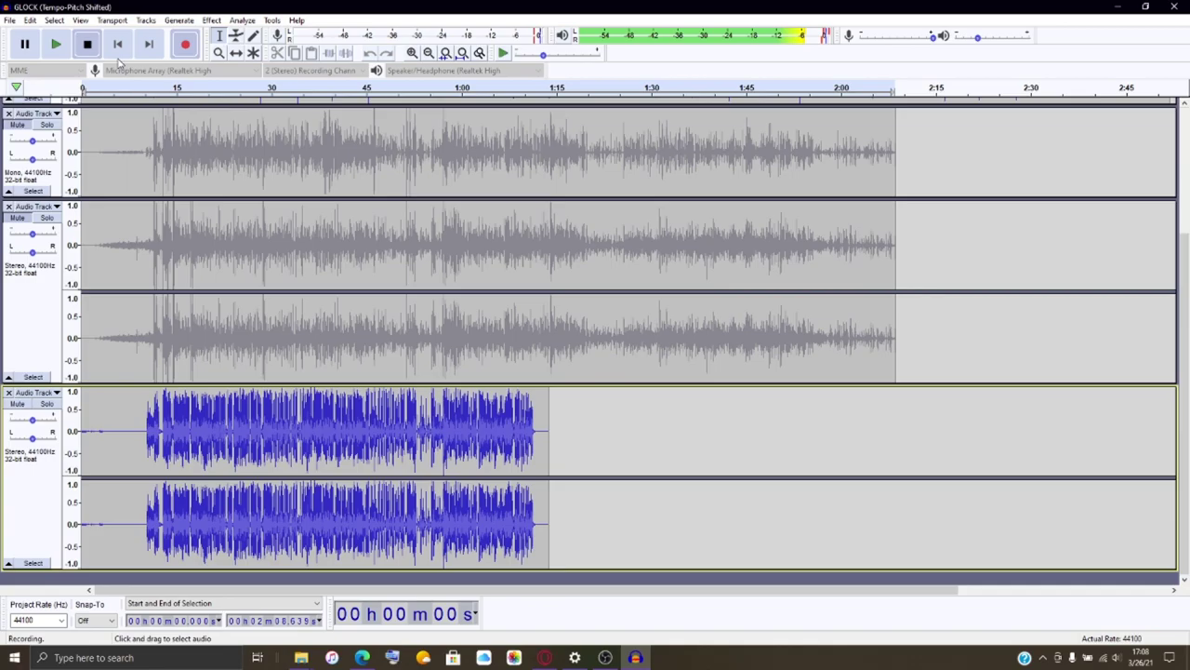
{"action": "left_click", "coordinate": [370, 53]}
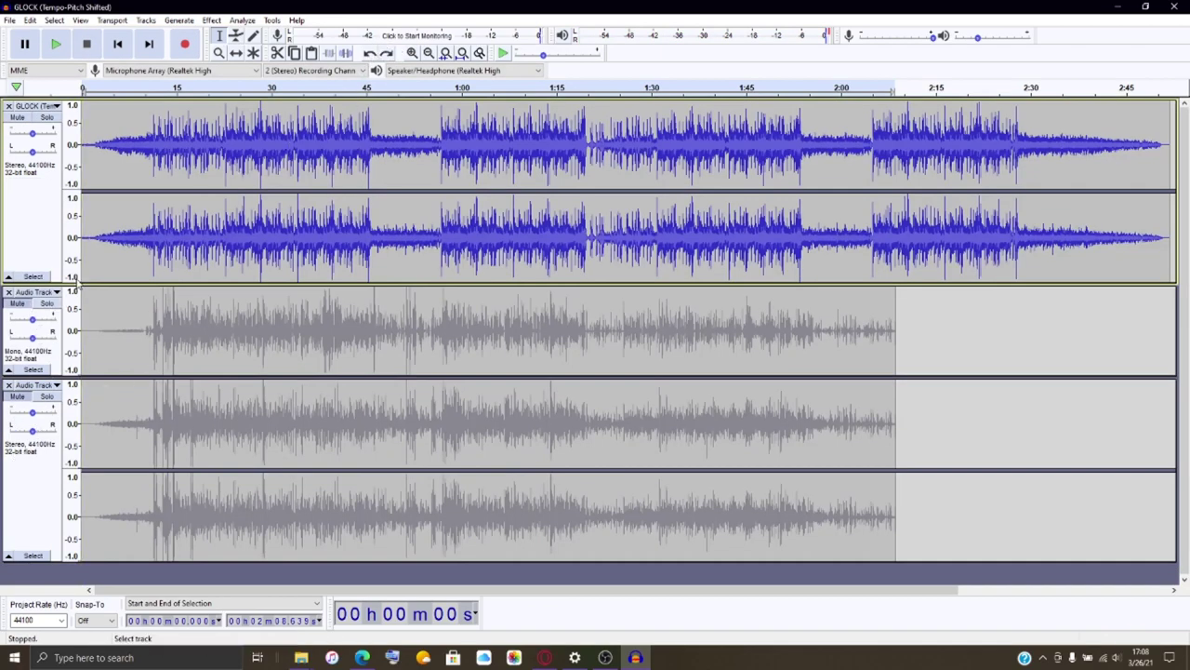
Try Windows WASAPI as the audio host and settle on Windows DirectSound.
{"action": "left_click", "coordinate": [51, 70]}
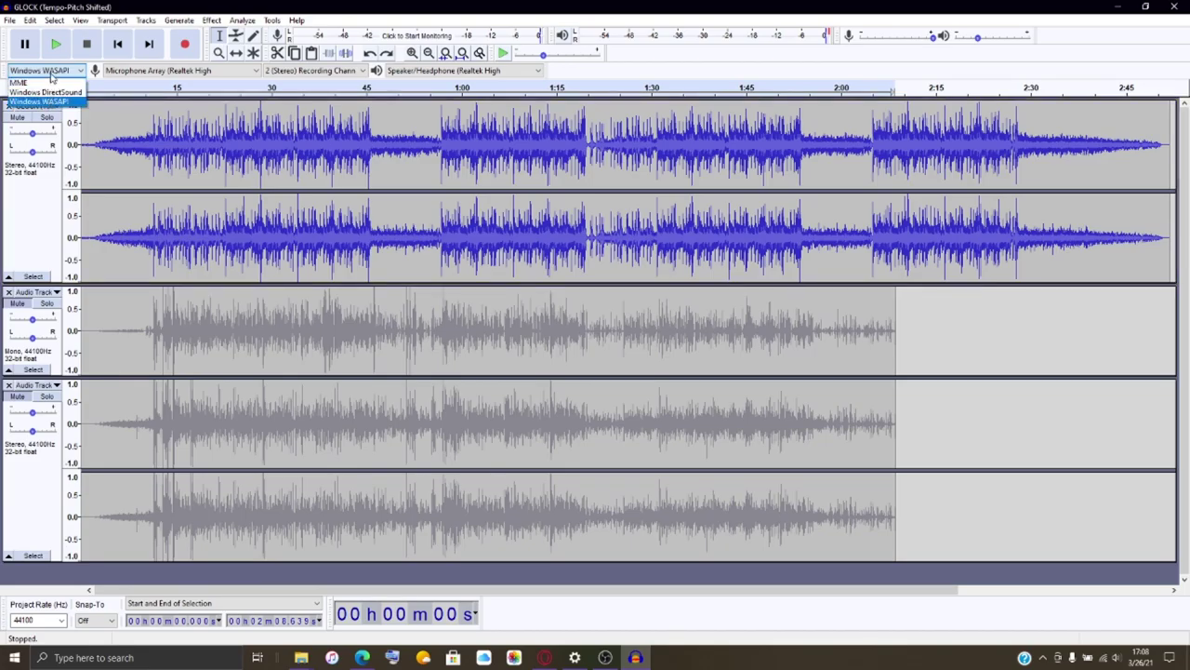
{"action": "left_click", "coordinate": [105, 161]}
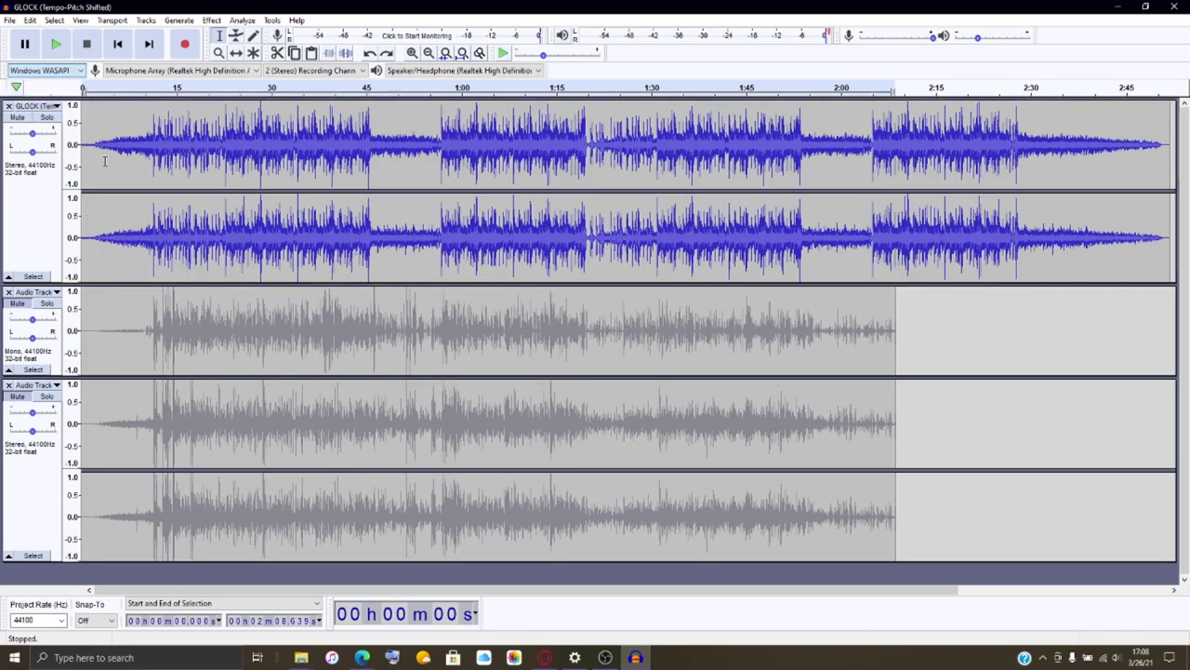
{"action": "left_click", "coordinate": [63, 71]}
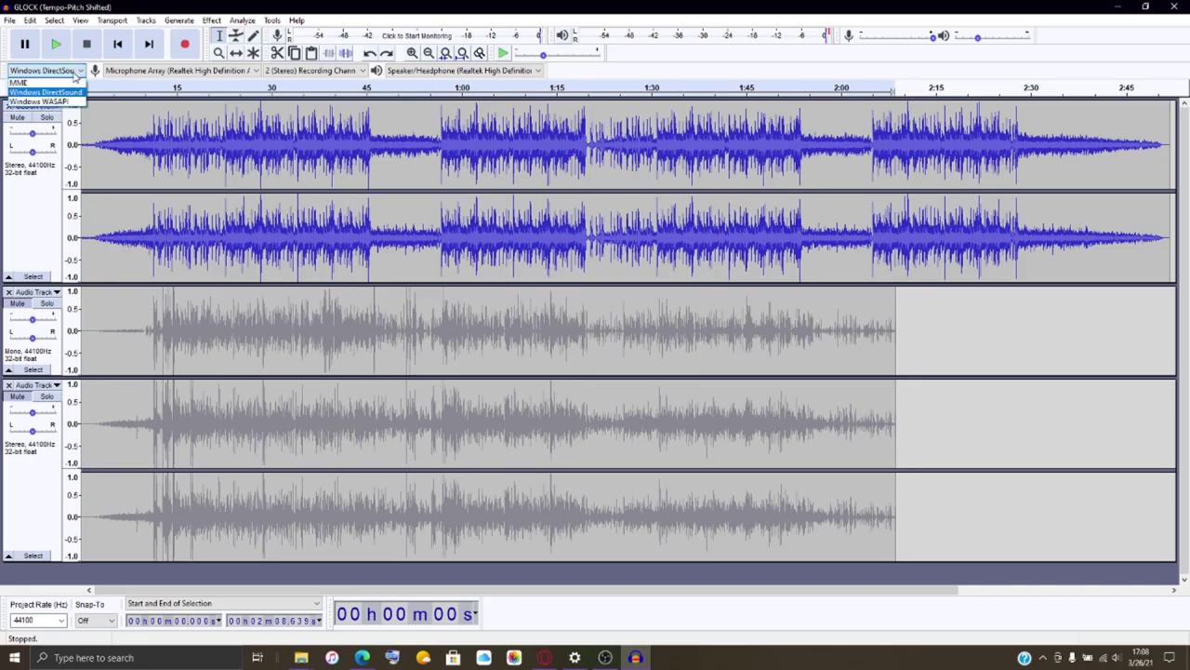
{"action": "left_click", "coordinate": [265, 135]}
{"action": "left_click", "coordinate": [71, 73]}
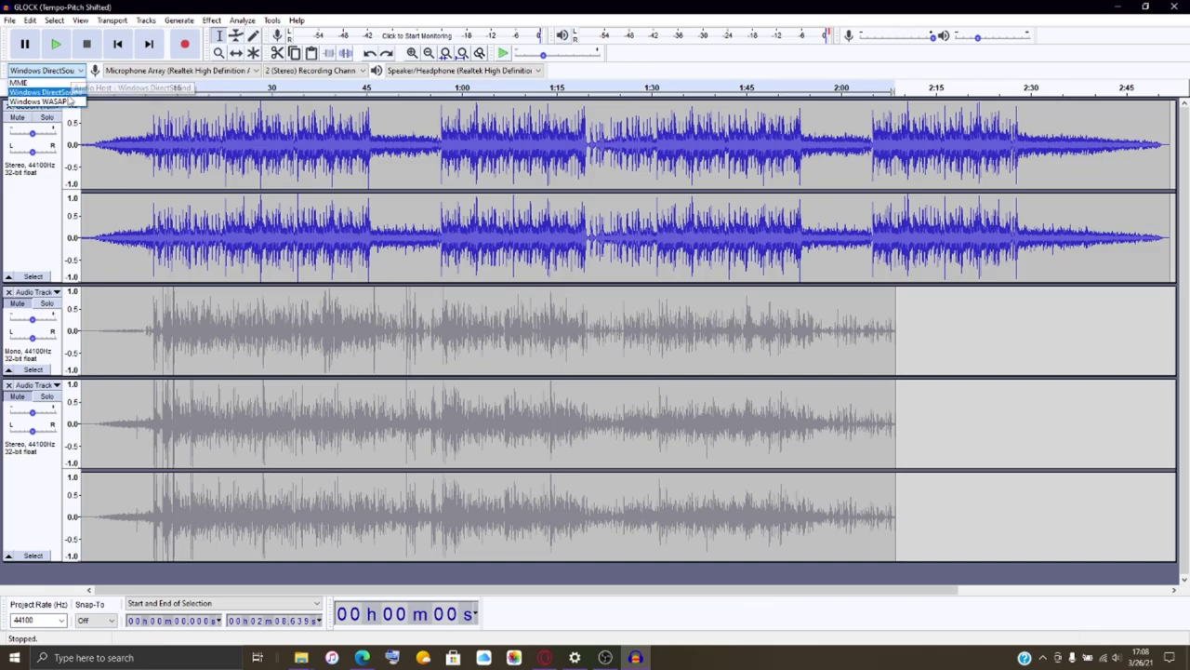
{"action": "left_click", "coordinate": [190, 5]}
Try a short stereo recording of about 17 s with the DirectSound microphone, and undo it.
{"action": "left_click", "coordinate": [185, 45]}
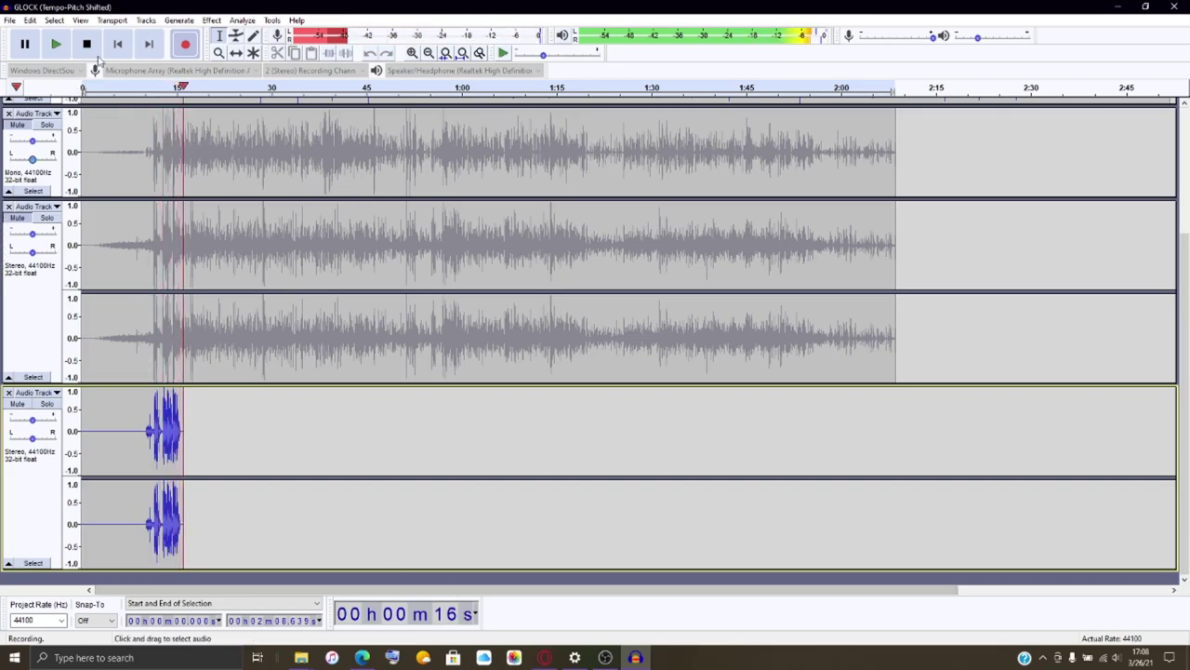
{"action": "key", "text": "space"}
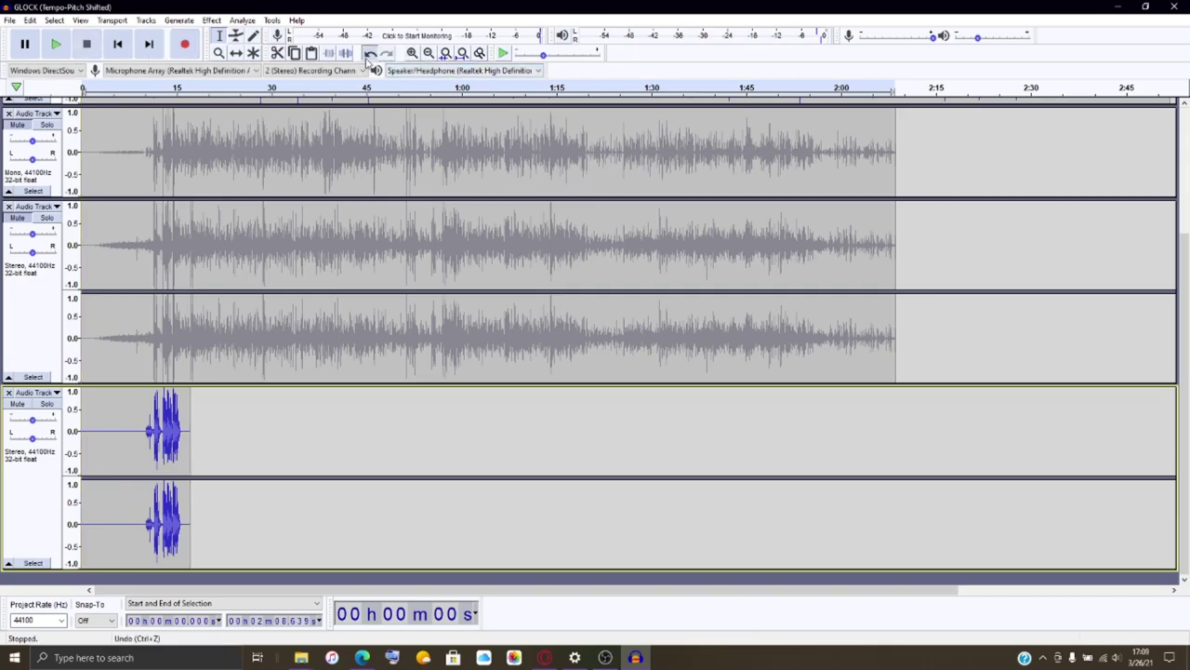
{"action": "left_click", "coordinate": [369, 53]}
Record a full stereo microphone take of about 2 min 8 s over the GLOCK track.
{"action": "left_click", "coordinate": [185, 54]}
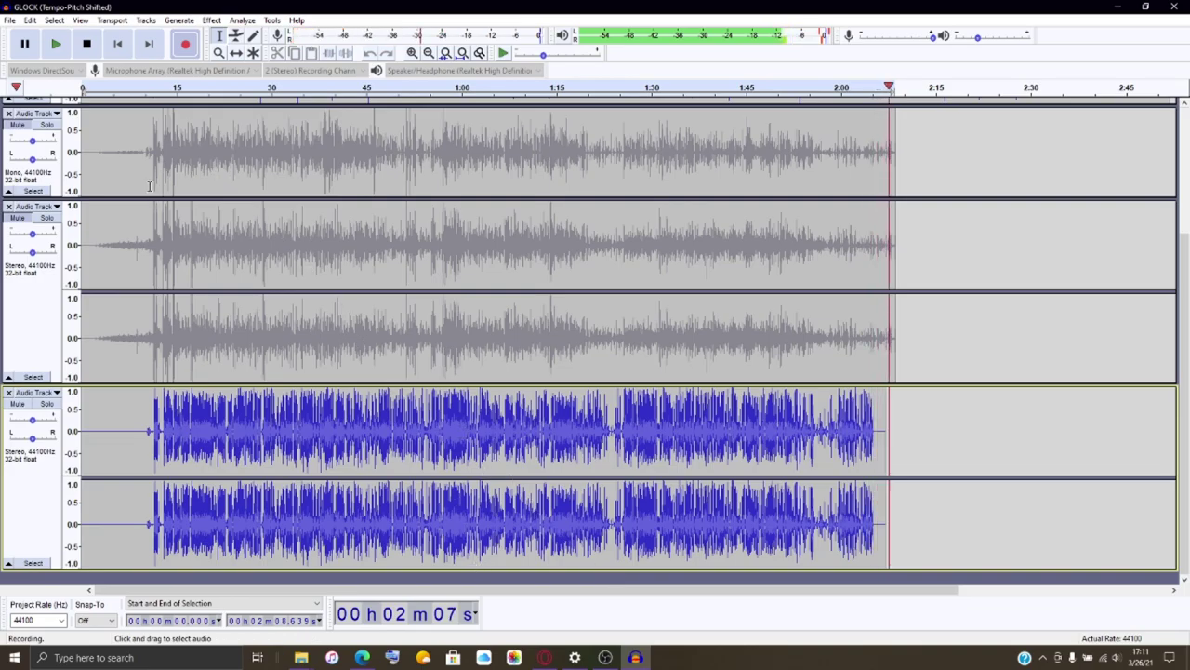
{"action": "left_click", "coordinate": [86, 44]}
Unmute Audio Output Capture 2 in OBS Studio, and play back the opening of the new take in Audacity.
{"action": "mouse_move", "coordinate": [606, 657]}
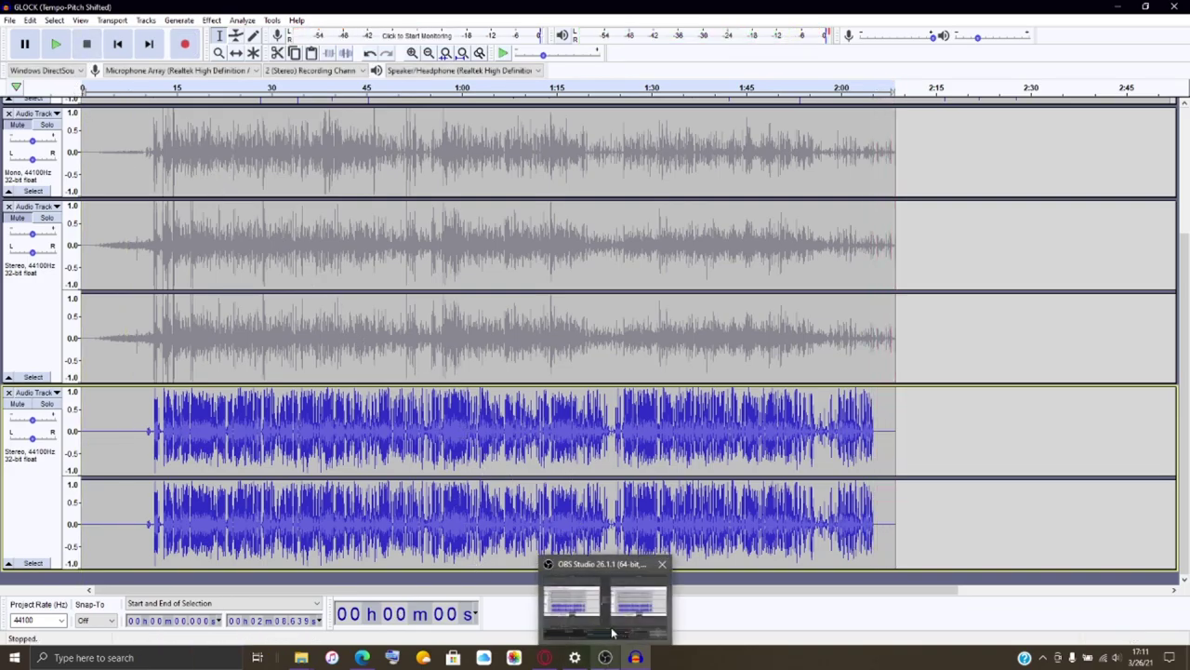
{"action": "left_click", "coordinate": [638, 605]}
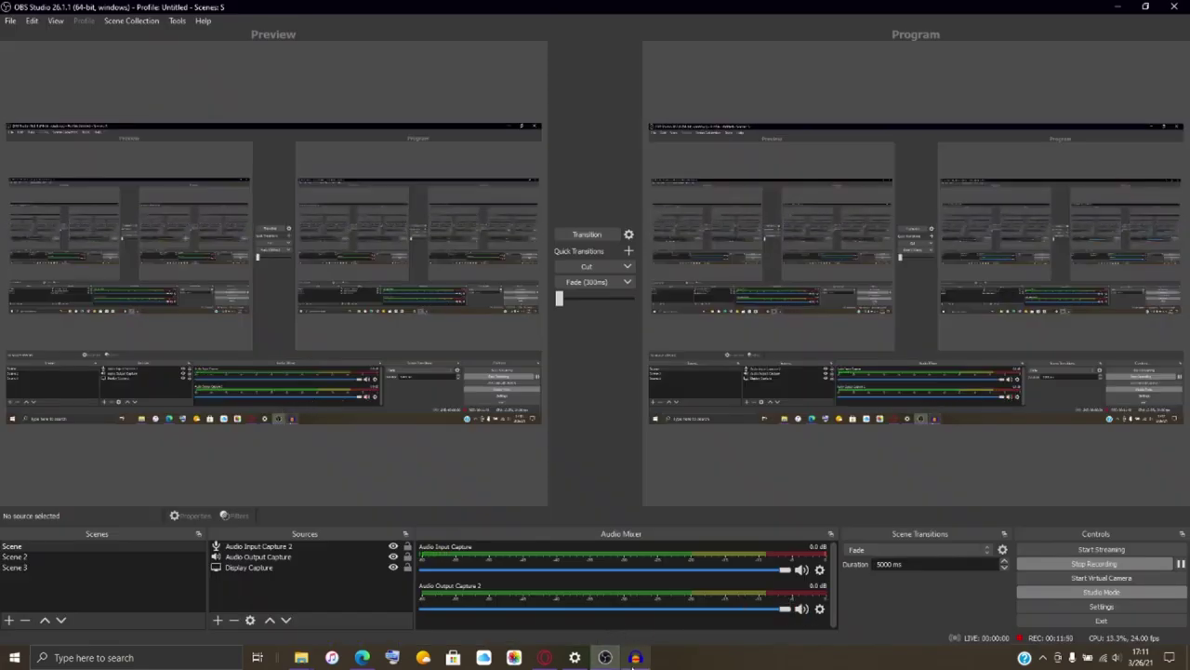
{"action": "left_click", "coordinate": [635, 657]}
{"action": "left_click", "coordinate": [57, 45]}
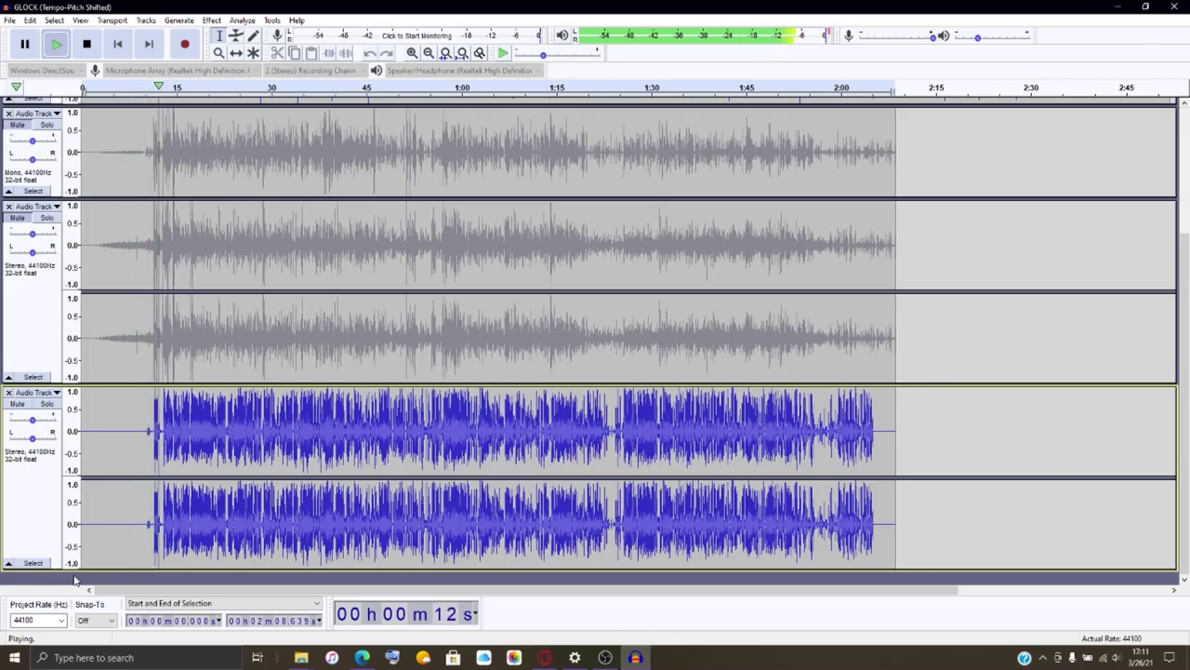
{"action": "left_click", "coordinate": [87, 43]}
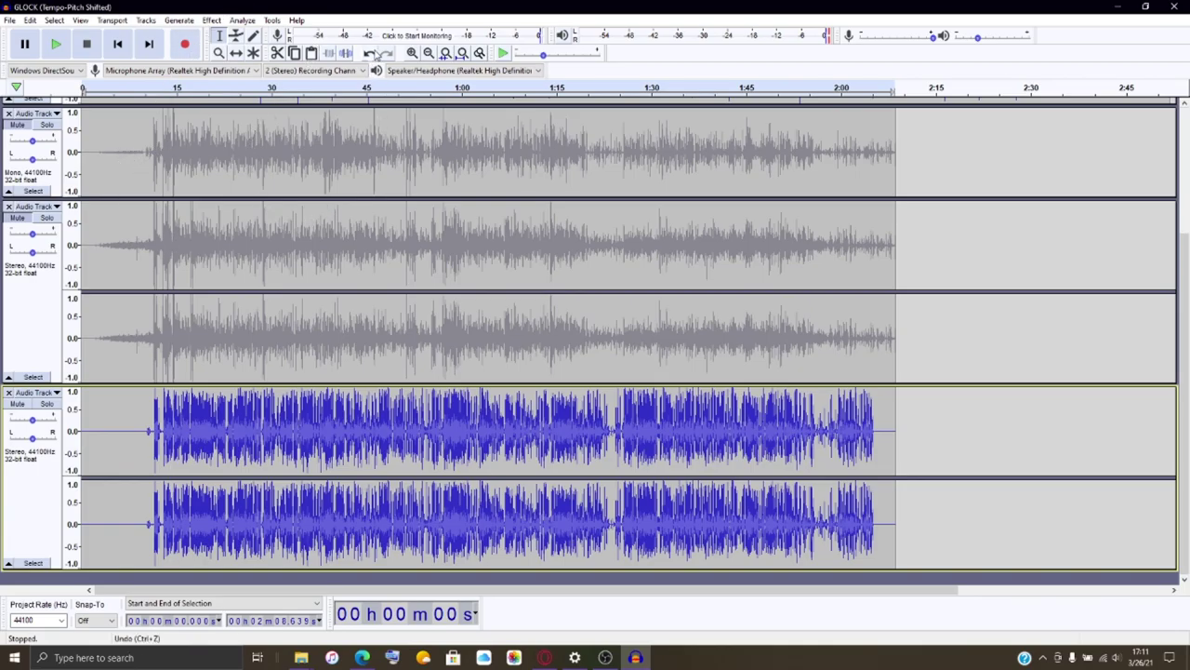
Undo the last stereo recording and try to record from Stereo Mix (Realtek High Definition Audio) with Windows DirectSound.
{"action": "left_click", "coordinate": [369, 54]}
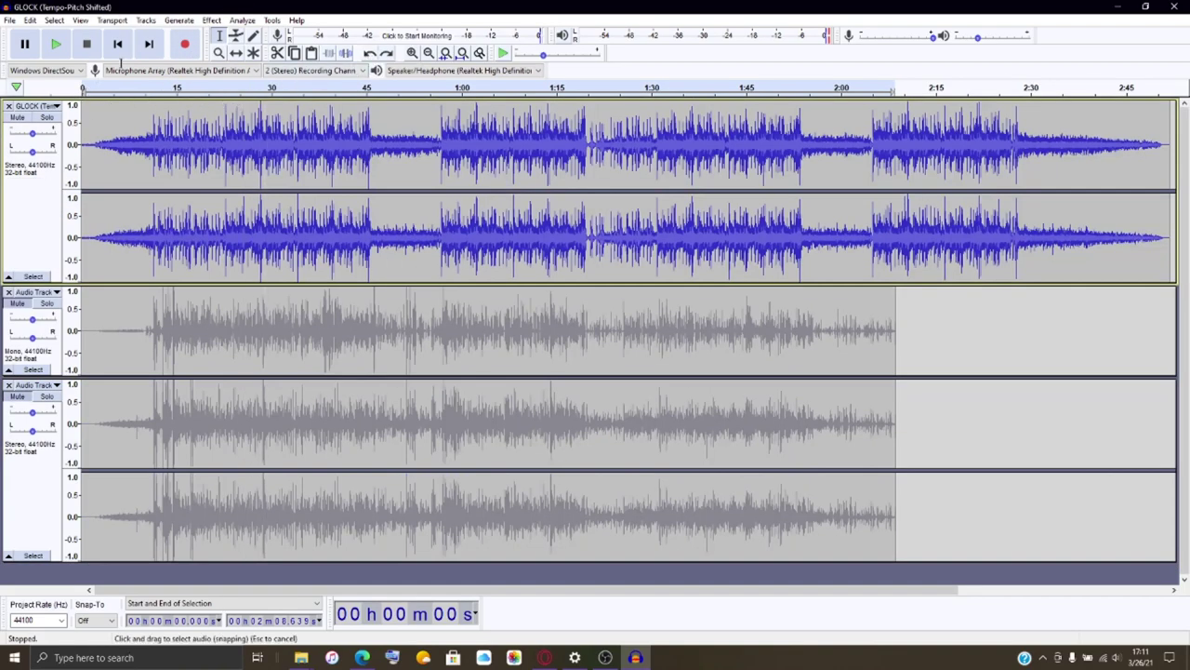
{"action": "left_click", "coordinate": [148, 71]}
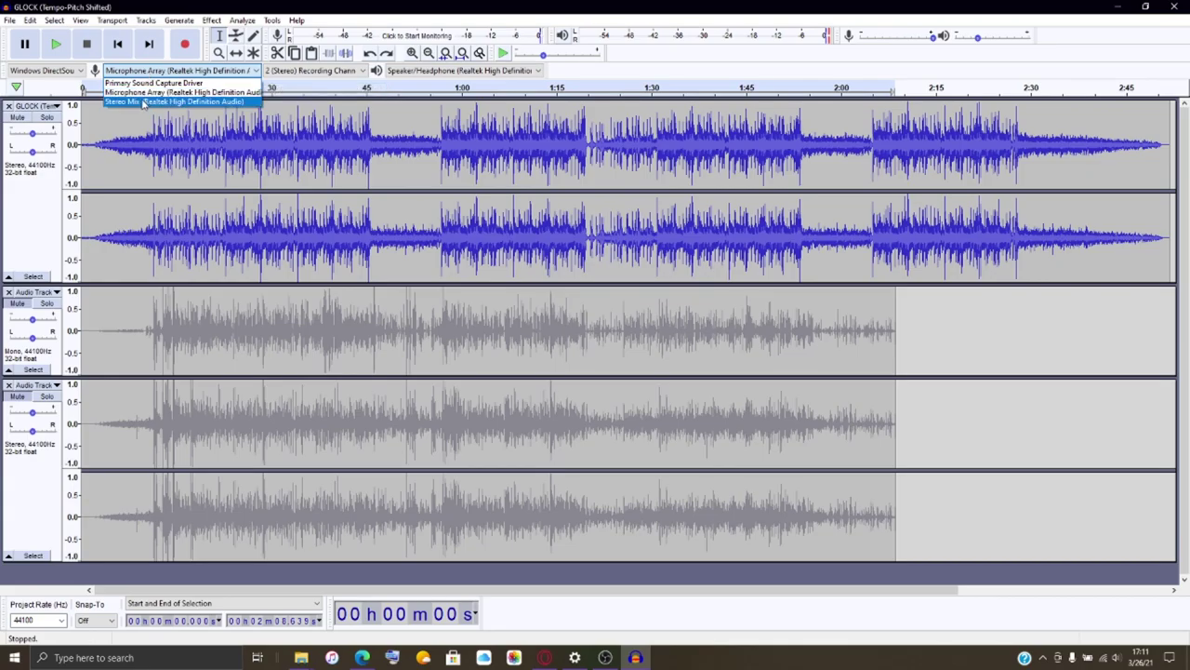
{"action": "left_click", "coordinate": [381, 141]}
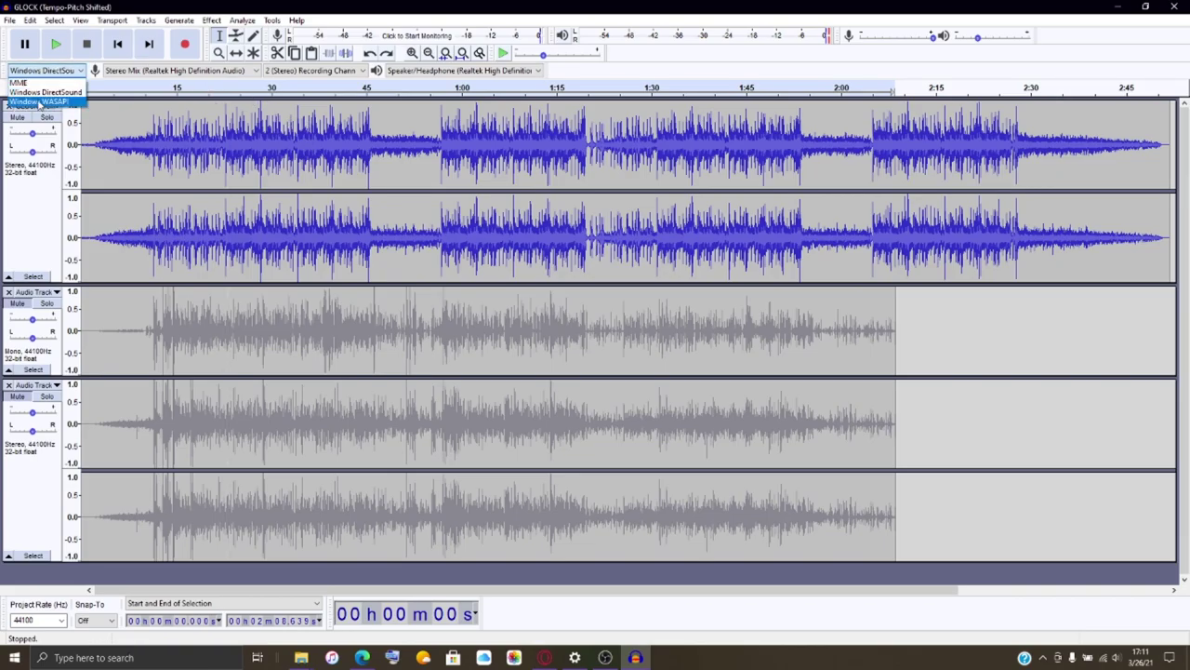
{"action": "left_click", "coordinate": [439, 5]}
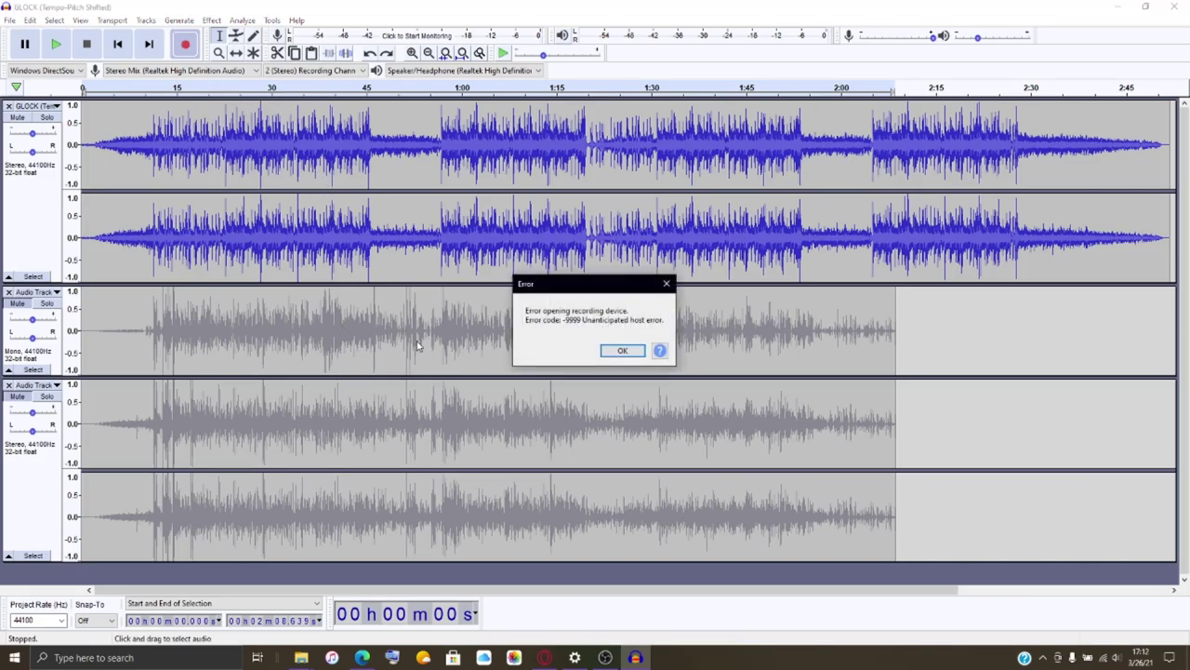
{"action": "left_click", "coordinate": [613, 353]}
Set the recording device to Primary Sound Capture Driver.
{"action": "left_click", "coordinate": [139, 71]}
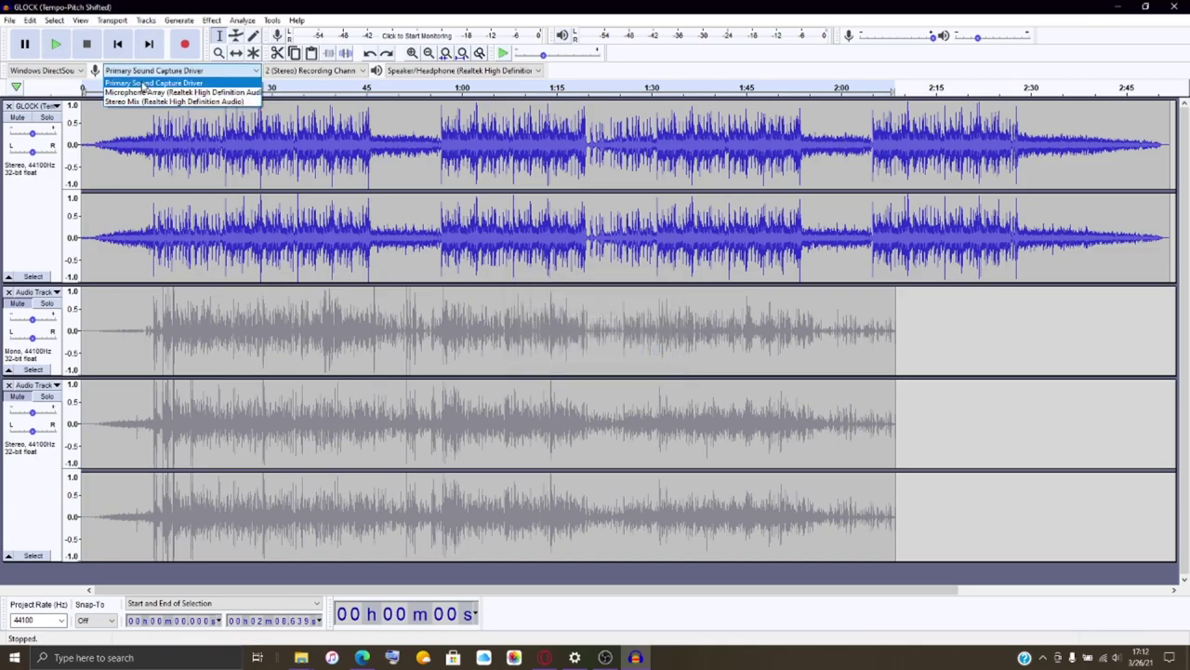
{"action": "left_click", "coordinate": [204, 82]}
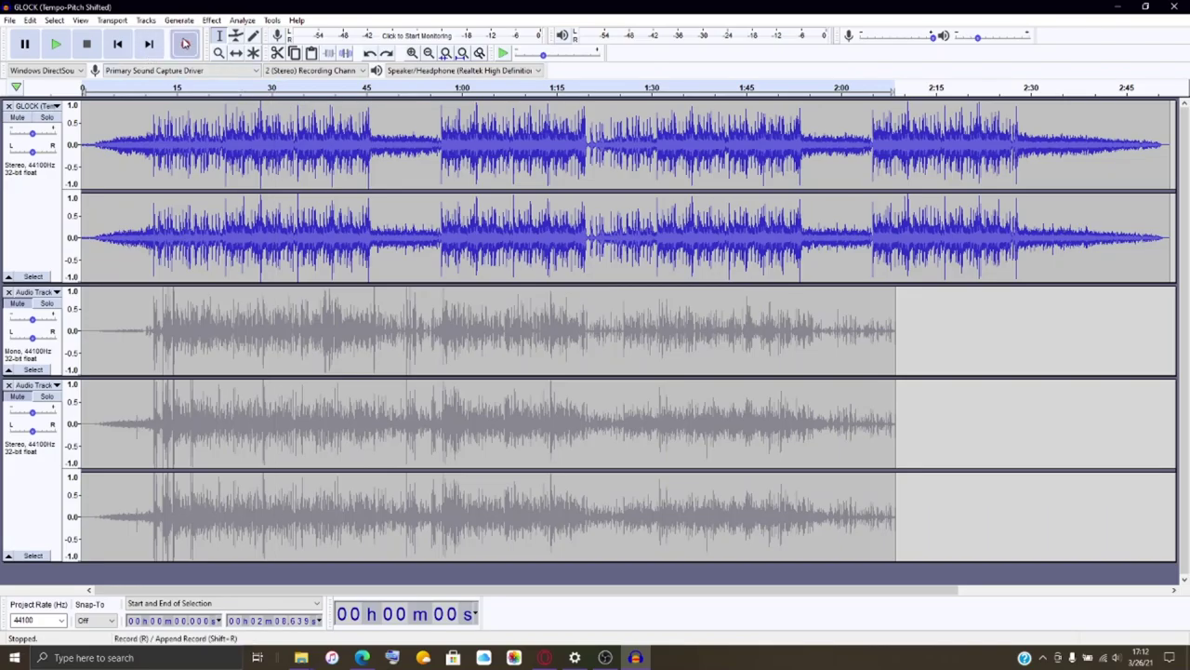
Record a full stereo take of about 2 min 8 s over the GLOCK track with Primary Sound Capture Driver, and play back its opening.
{"action": "left_click", "coordinate": [185, 44]}
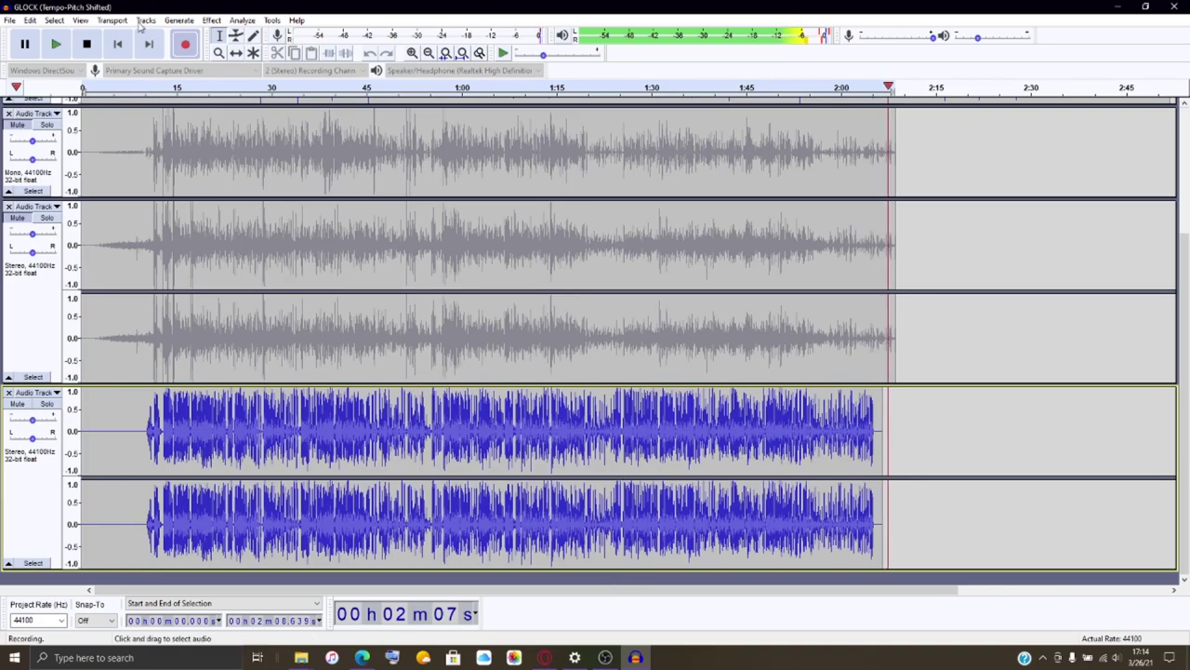
{"action": "left_click", "coordinate": [86, 43]}
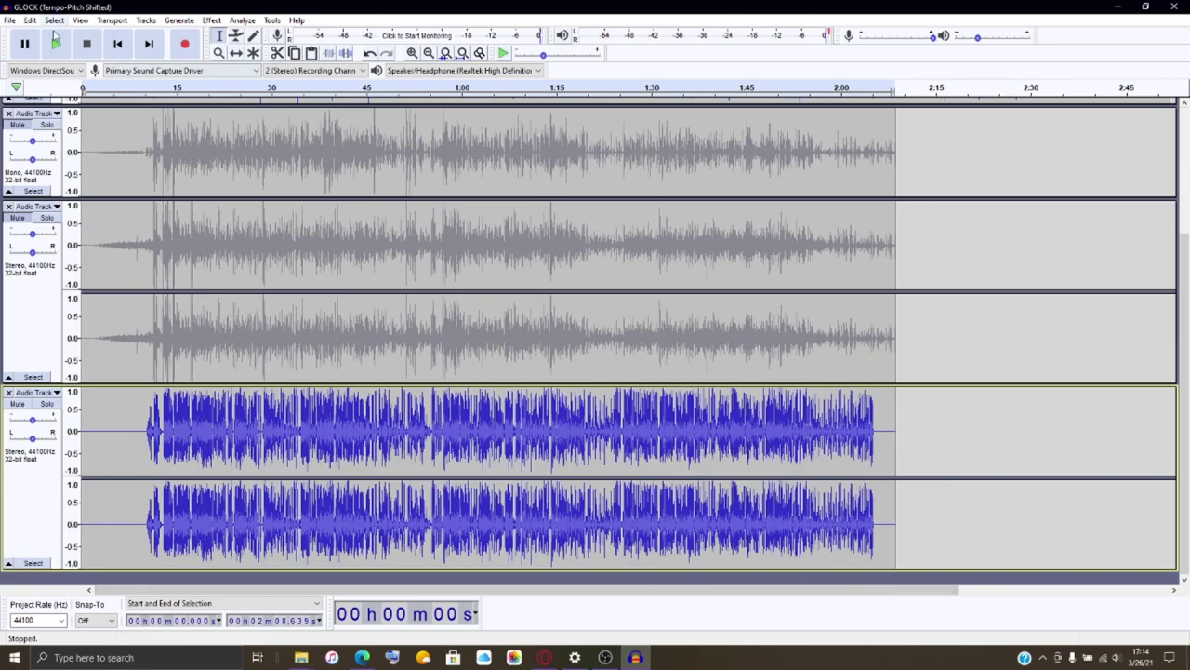
{"action": "key", "text": "space"}
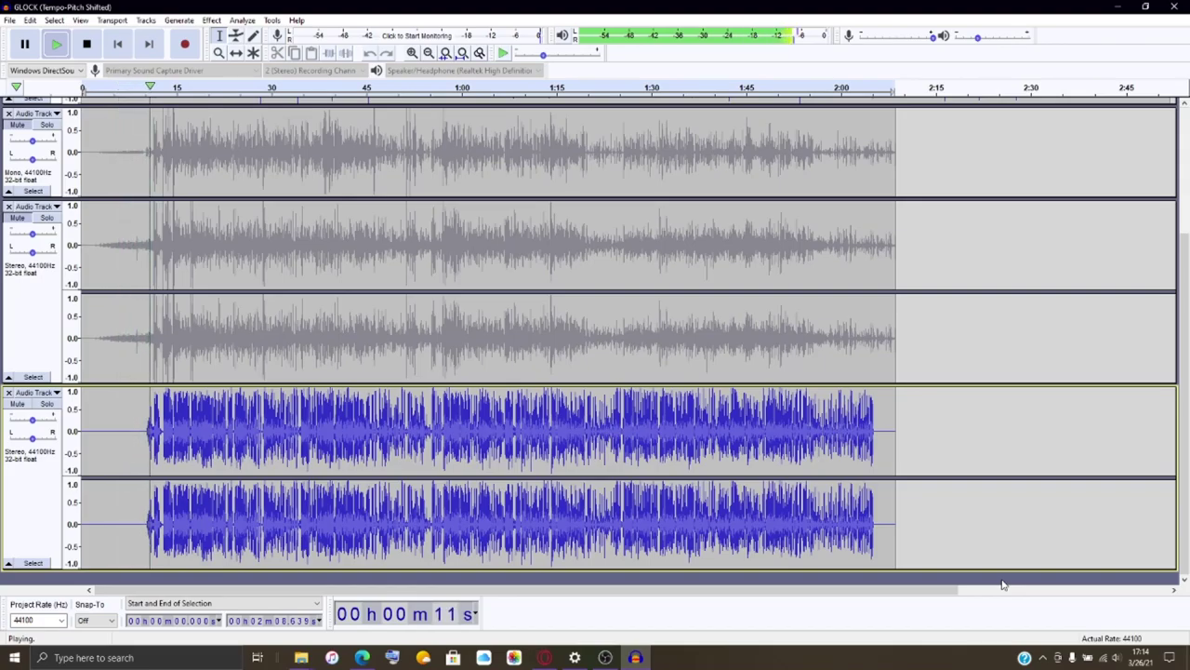
{"action": "left_click", "coordinate": [92, 48]}
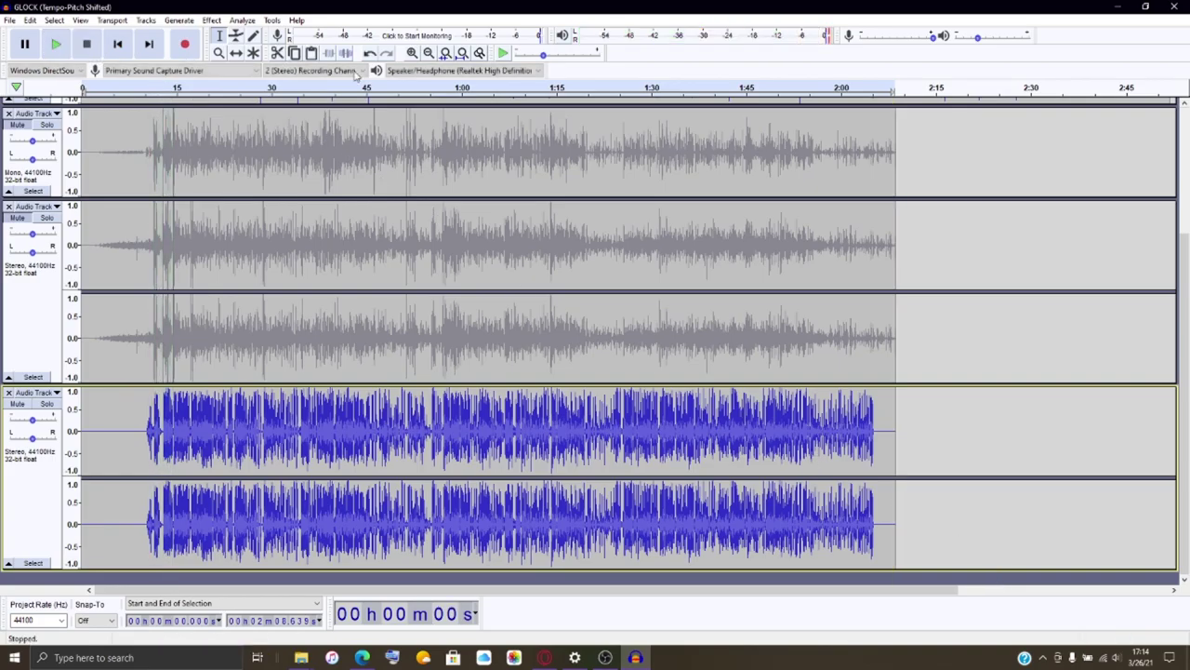
Undo the last stereo take and play the first seconds of the GLOCK track.
{"action": "left_click", "coordinate": [370, 54]}
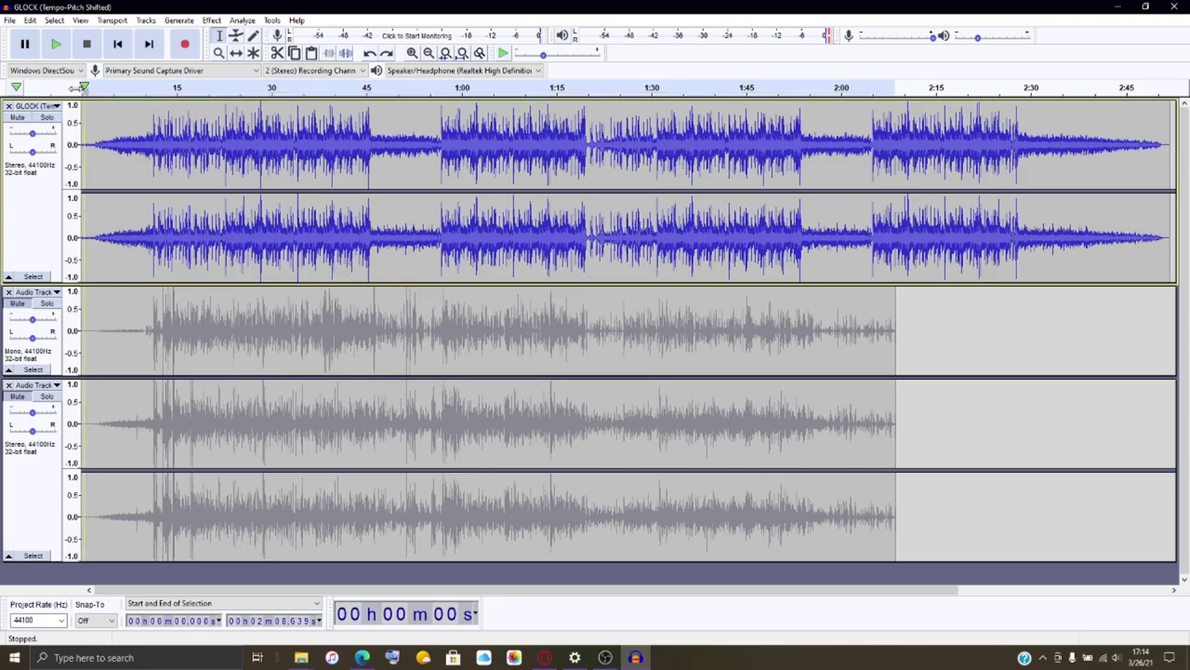
{"action": "key", "text": "space"}
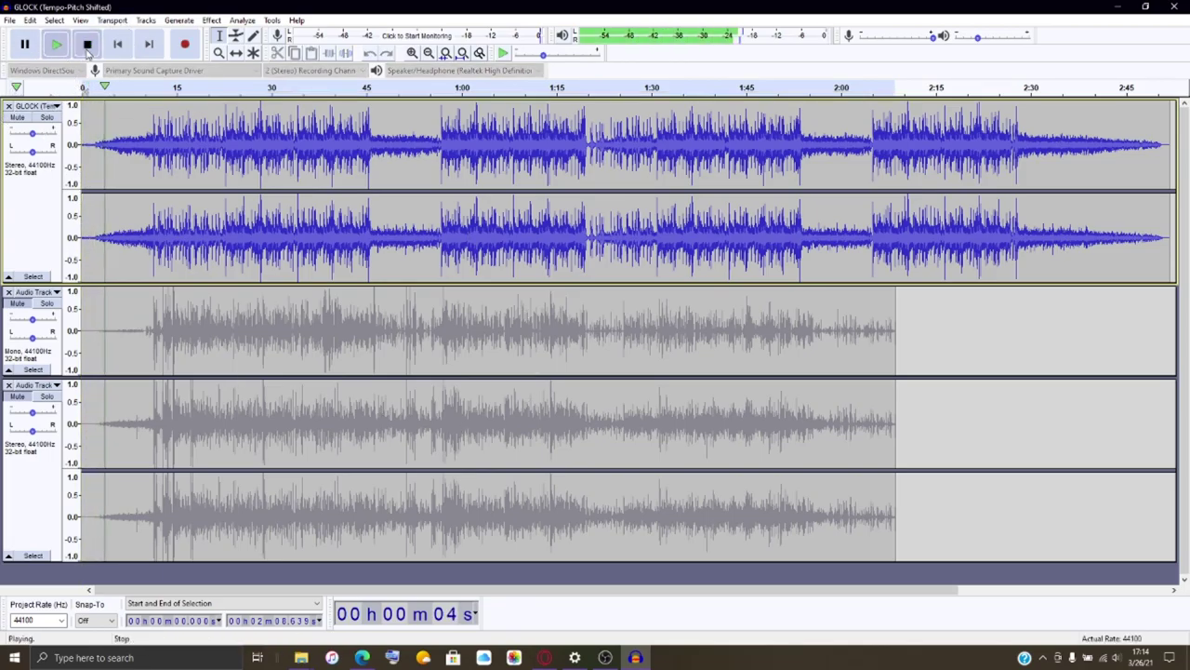
{"action": "key", "text": "space"}
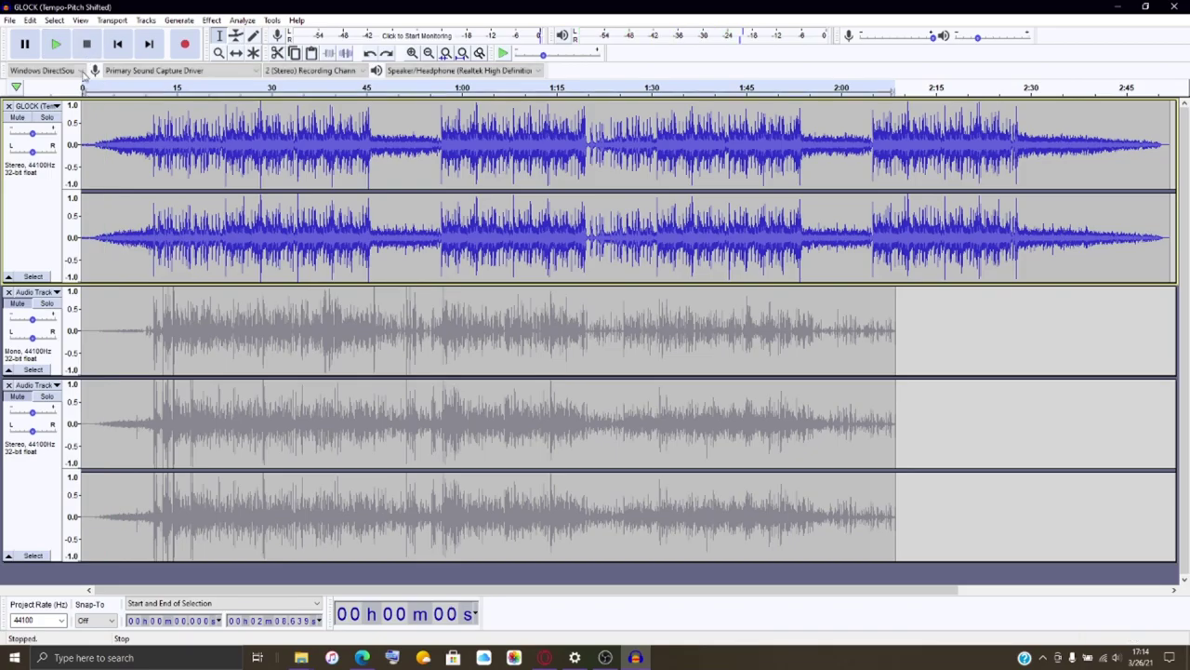
Turn off Record on a new track in the Recording preferences.
{"action": "left_click", "coordinate": [8, 20]}
{"action": "mouse_move", "coordinate": [30, 21]}
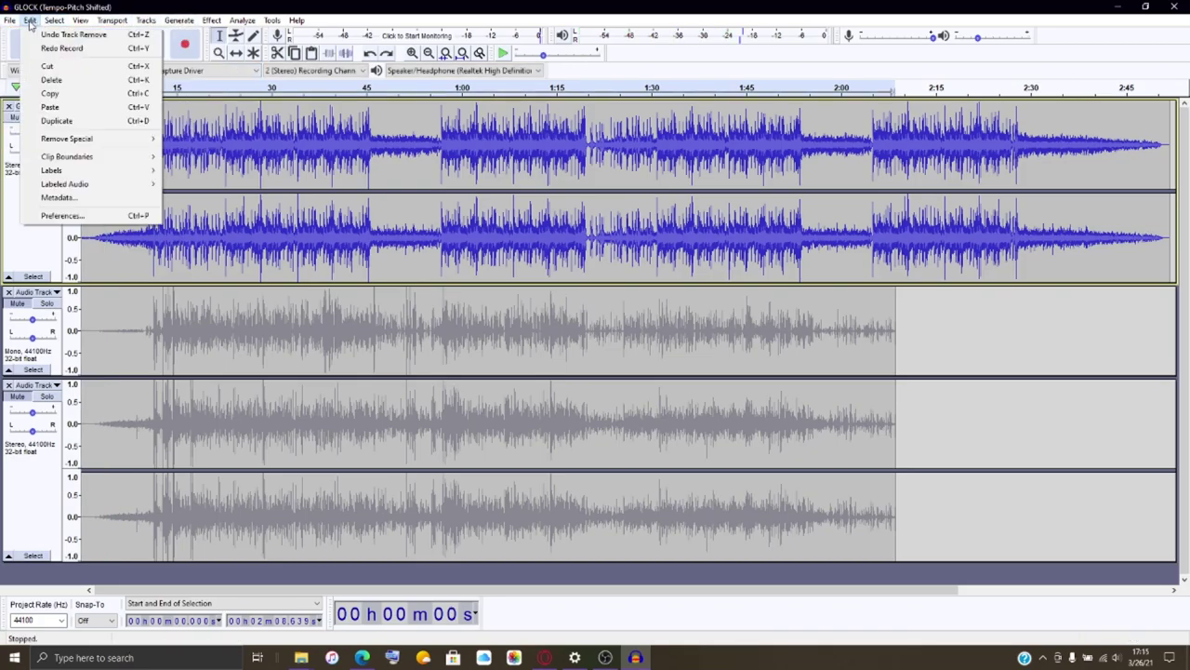
{"action": "left_click", "coordinate": [112, 214]}
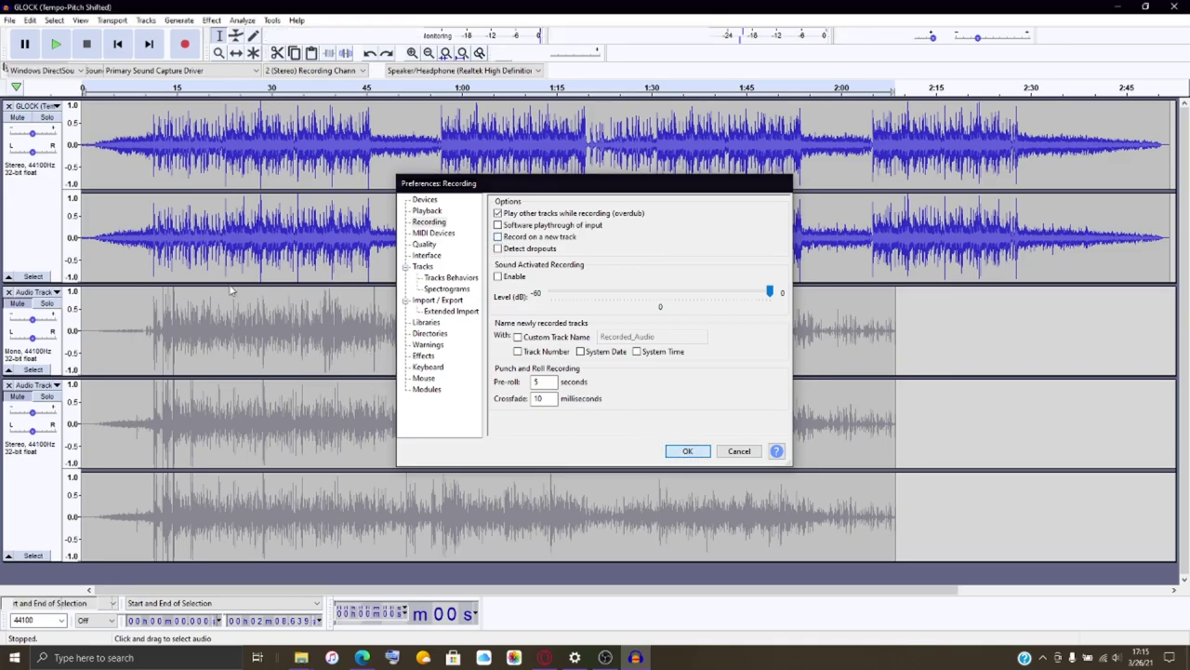
{"action": "left_click", "coordinate": [695, 455]}
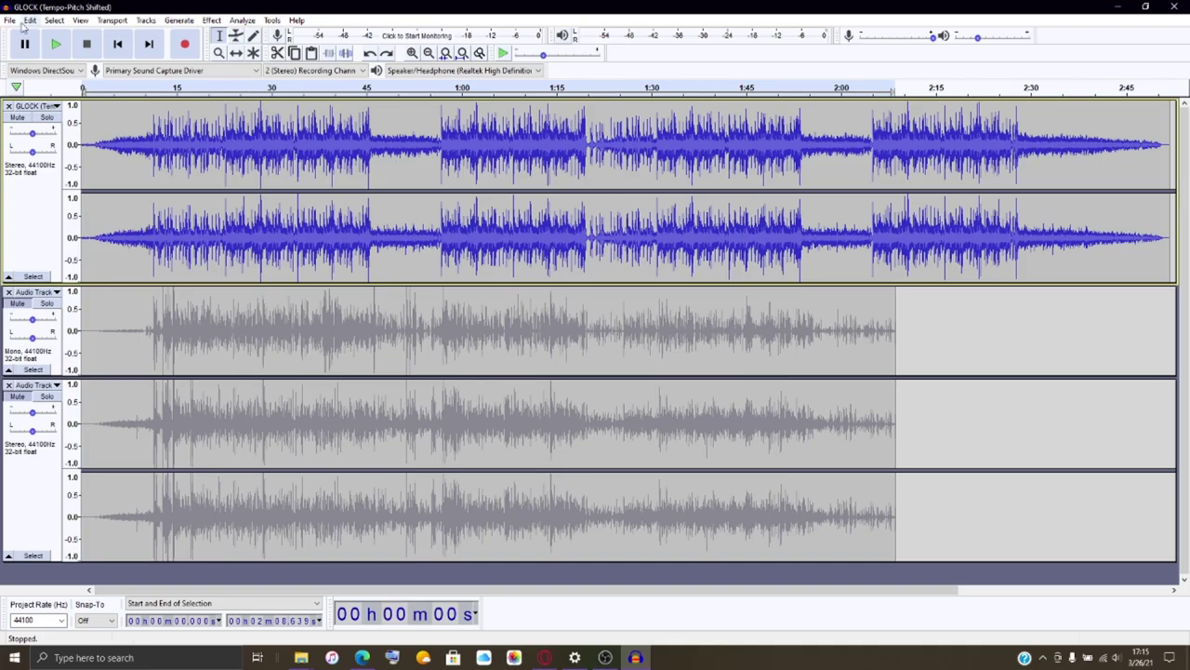
Review the host, recording device and channel options, and set the recording device to Microphone Array (Realtek High Definition Audio).
{"action": "left_click", "coordinate": [55, 75]}
{"action": "left_click", "coordinate": [42, 81]}
{"action": "left_click", "coordinate": [130, 72]}
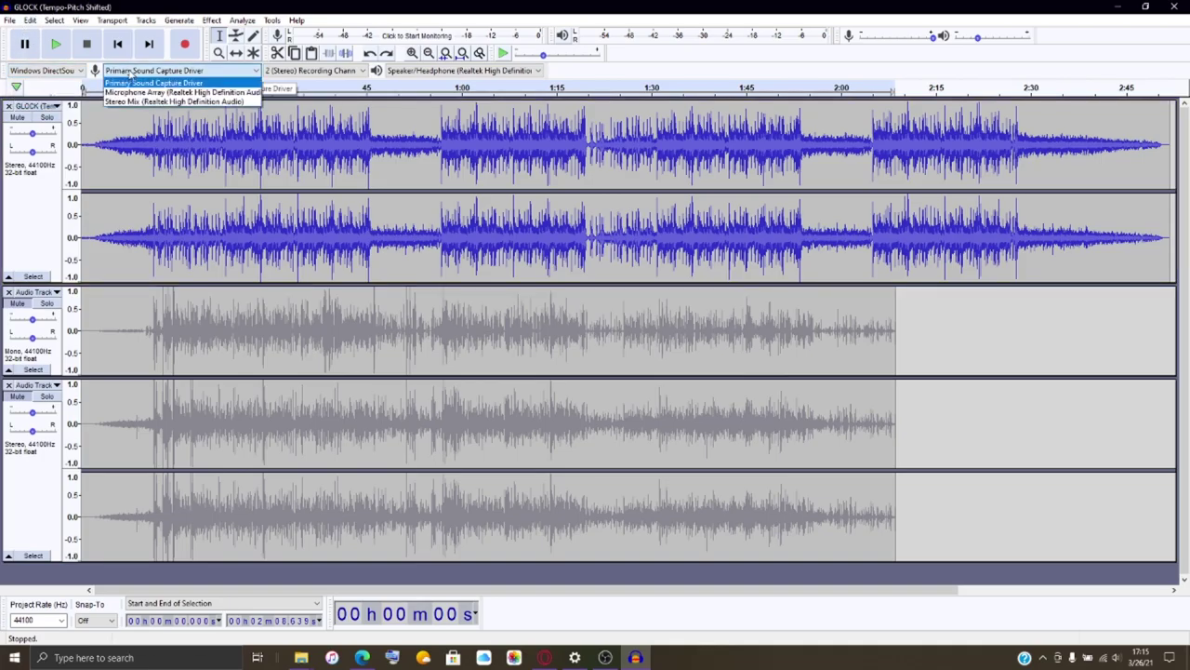
{"action": "left_click", "coordinate": [496, 7]}
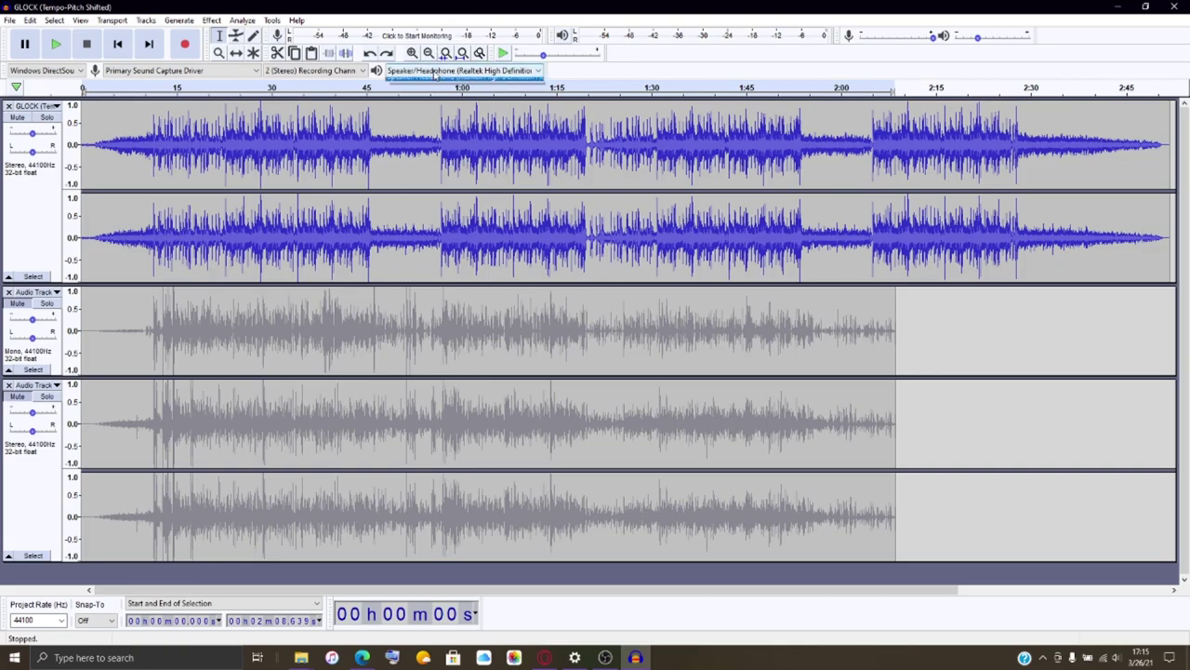
{"action": "left_click", "coordinate": [312, 71]}
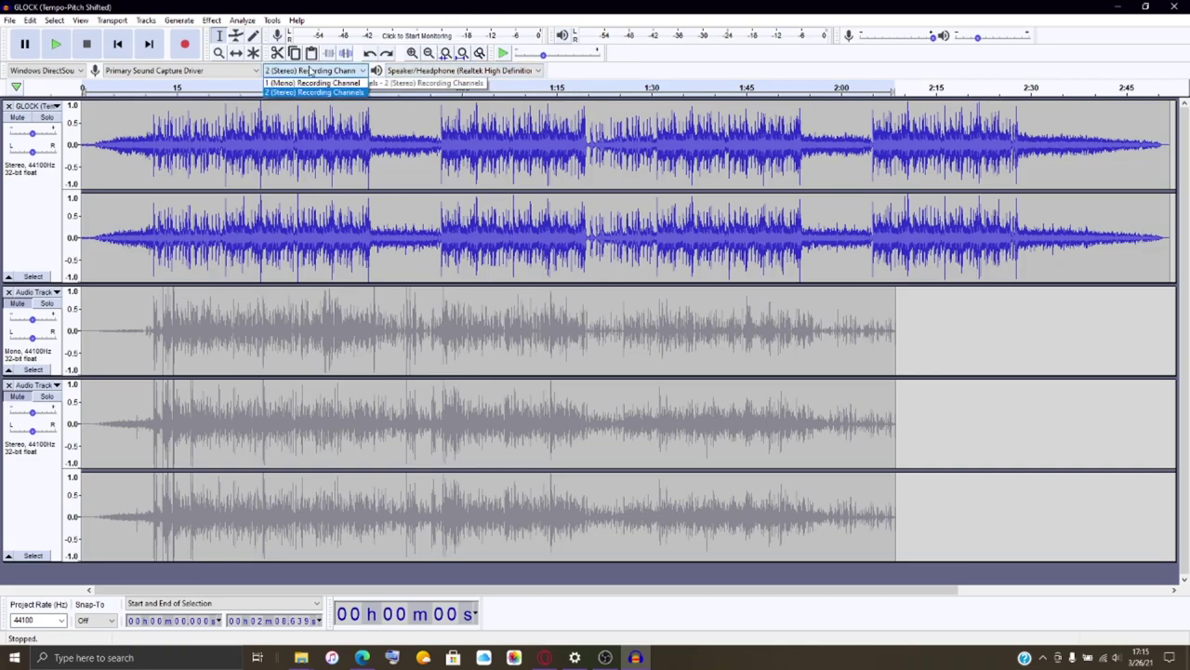
{"action": "left_click", "coordinate": [312, 71]}
{"action": "left_click", "coordinate": [210, 71]}
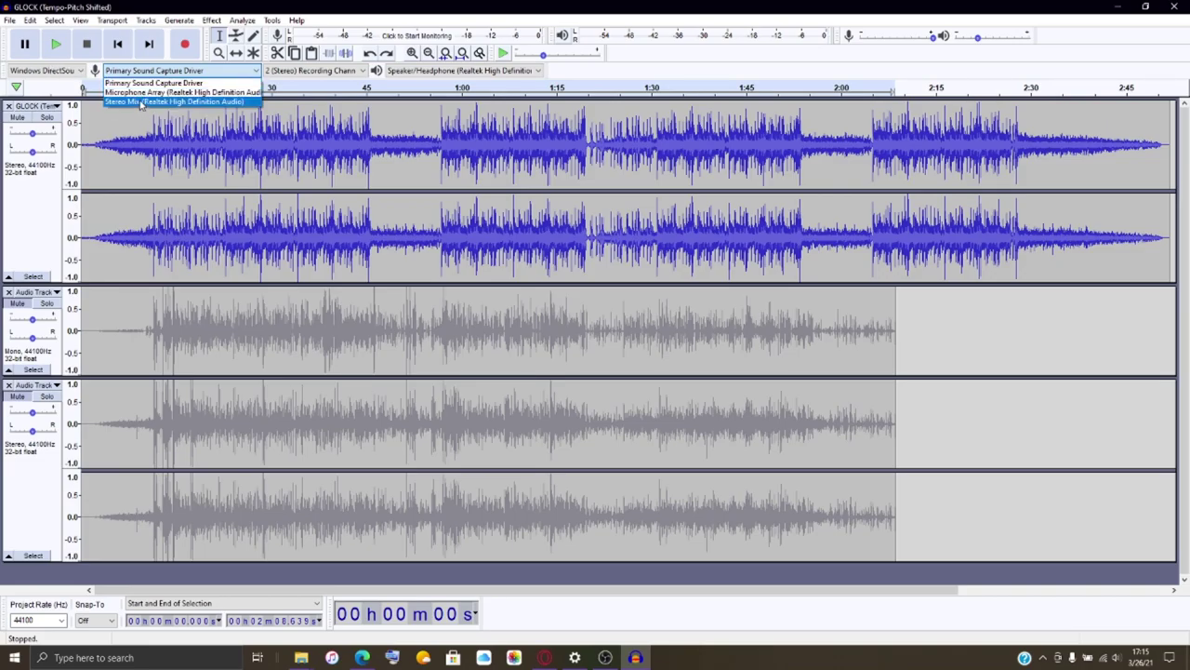
{"action": "left_click", "coordinate": [135, 93]}
Keep Windows DirectSound as the audio host and set the recording channels to 1 (Mono).
{"action": "left_click", "coordinate": [73, 72]}
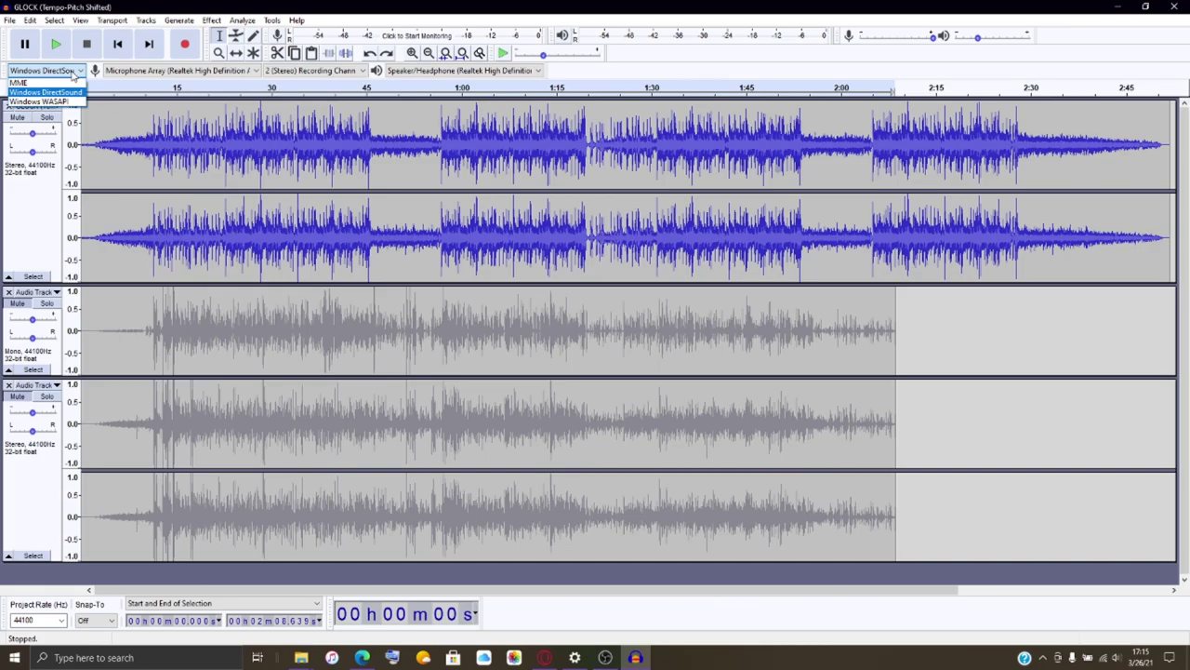
{"action": "left_click", "coordinate": [73, 75]}
{"action": "left_click", "coordinate": [315, 72]}
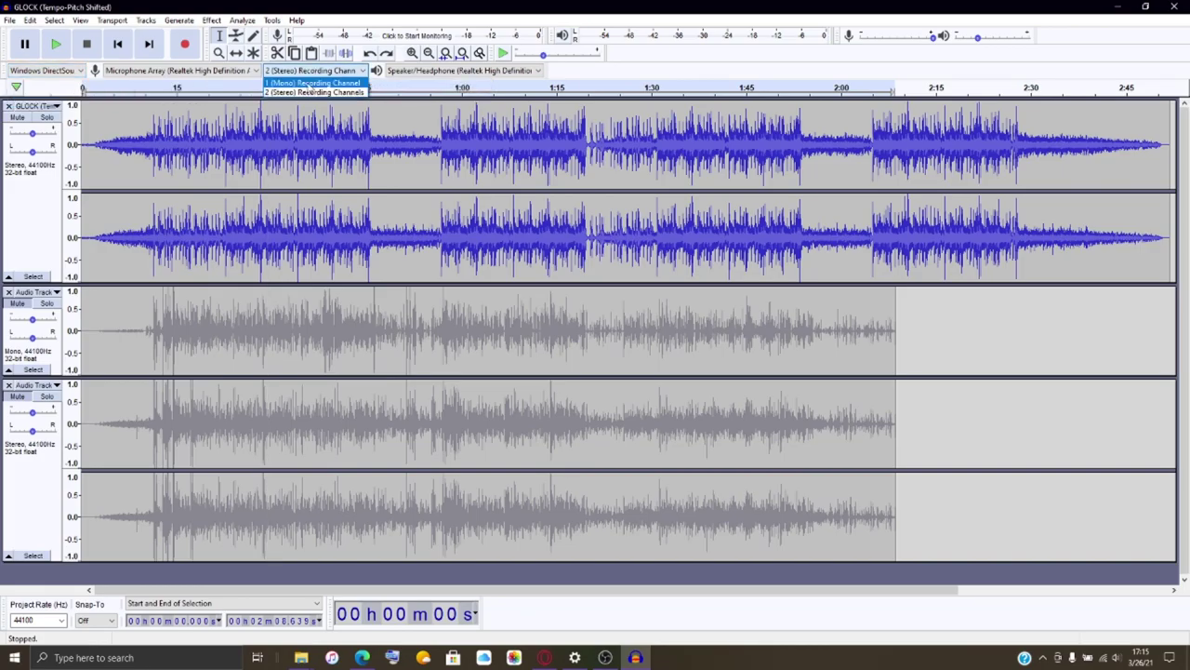
{"action": "left_click", "coordinate": [312, 84]}
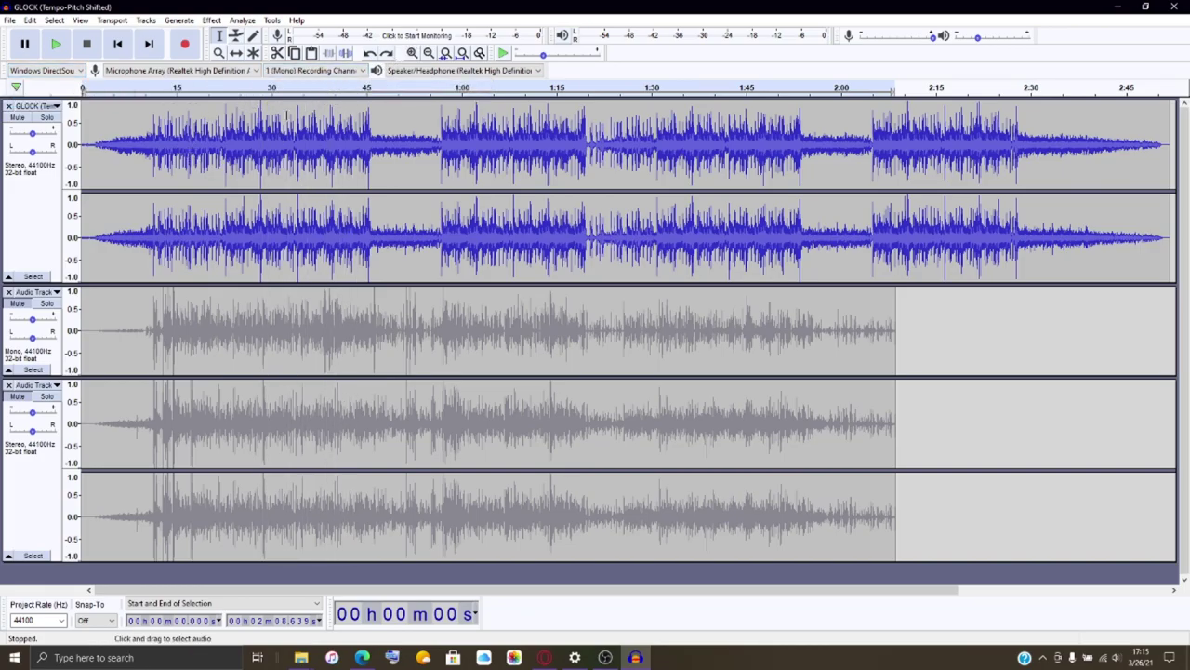
Try to record a short mono take from the Microphone Array, undo it, and return to the start of the timeline.
{"action": "left_click", "coordinate": [189, 50]}
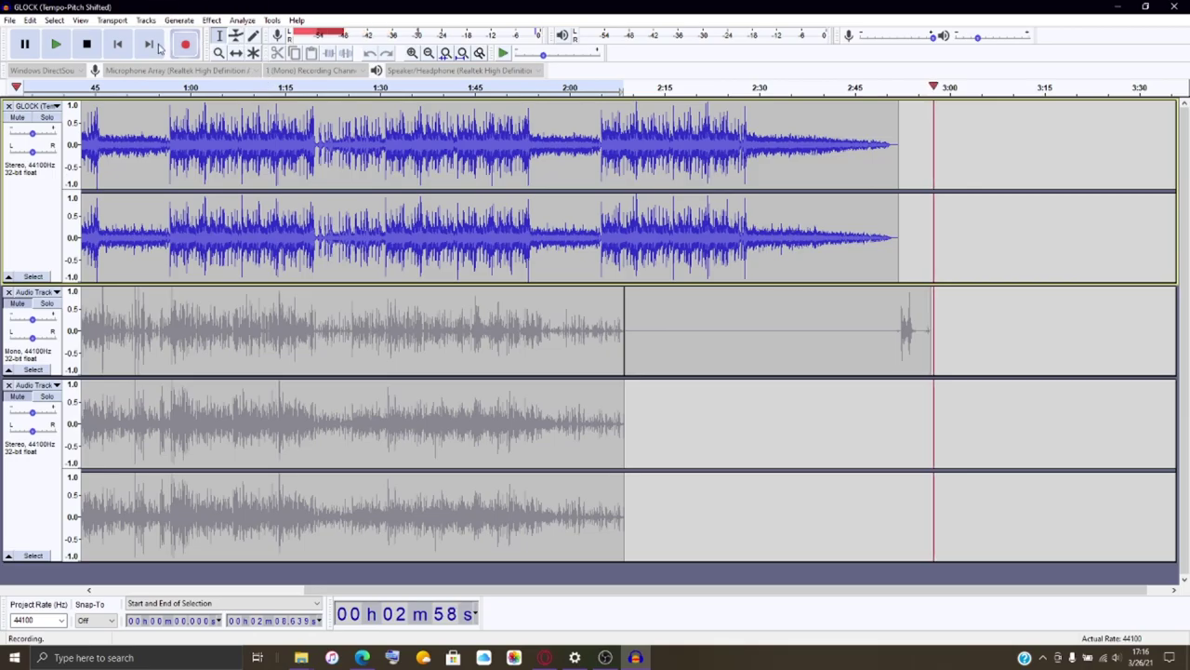
{"action": "left_click", "coordinate": [86, 44]}
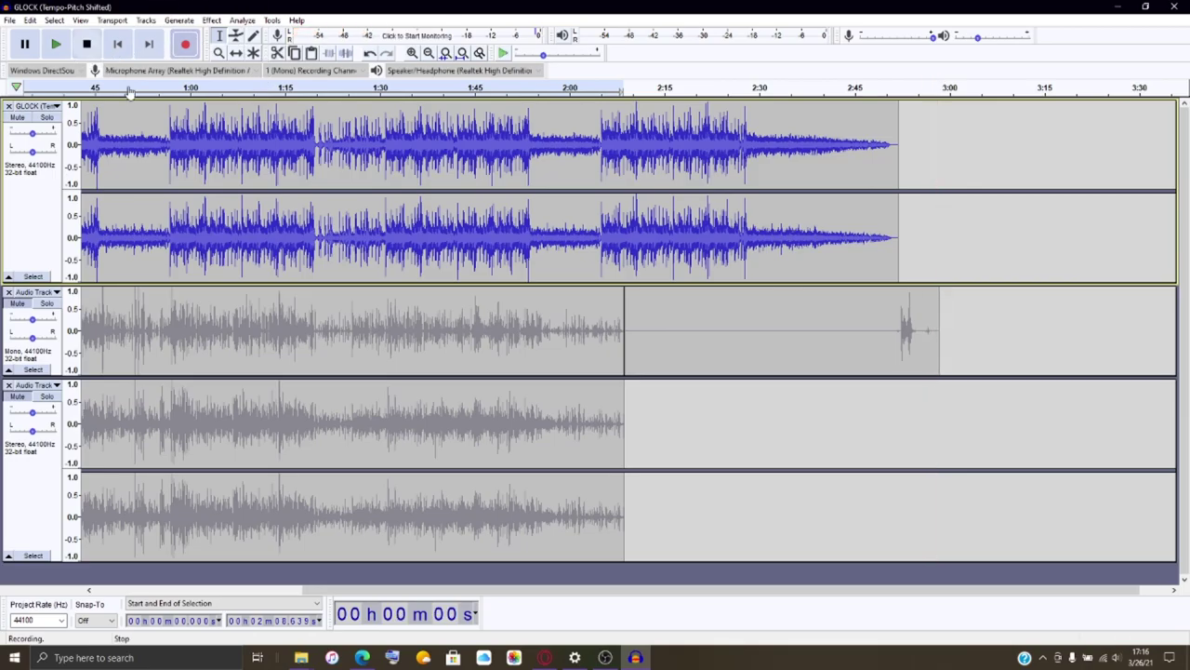
{"action": "left_click", "coordinate": [371, 53]}
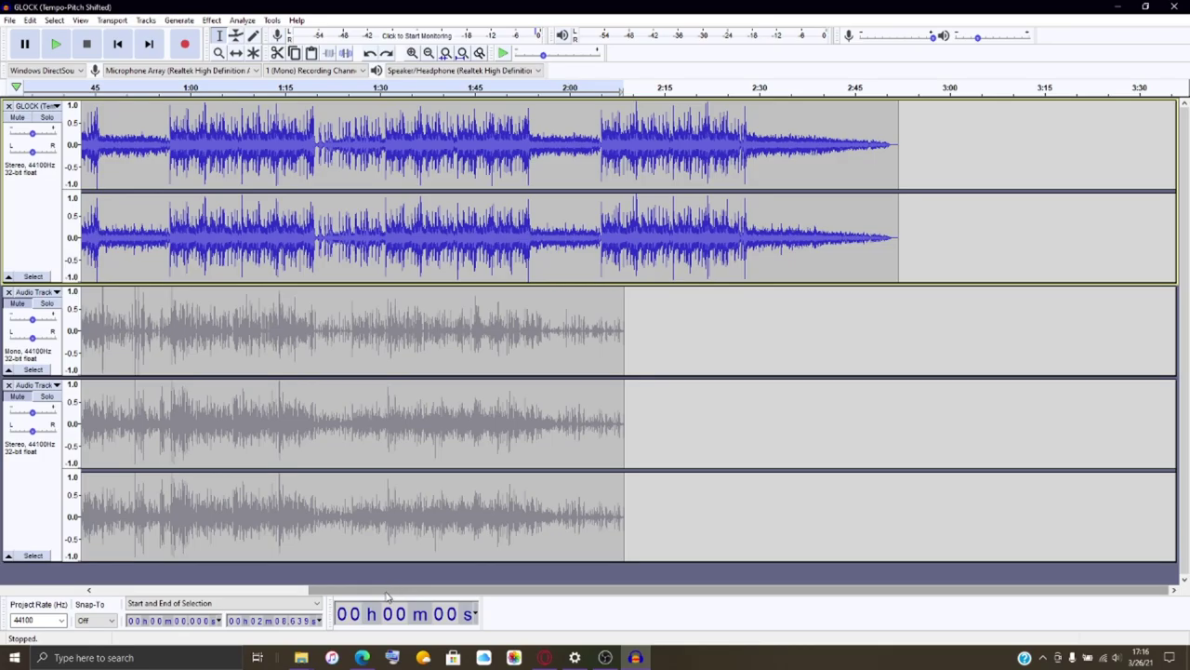
{"action": "left_click_drag", "start_coordinate": [391, 590], "coordinate": [79, 572]}
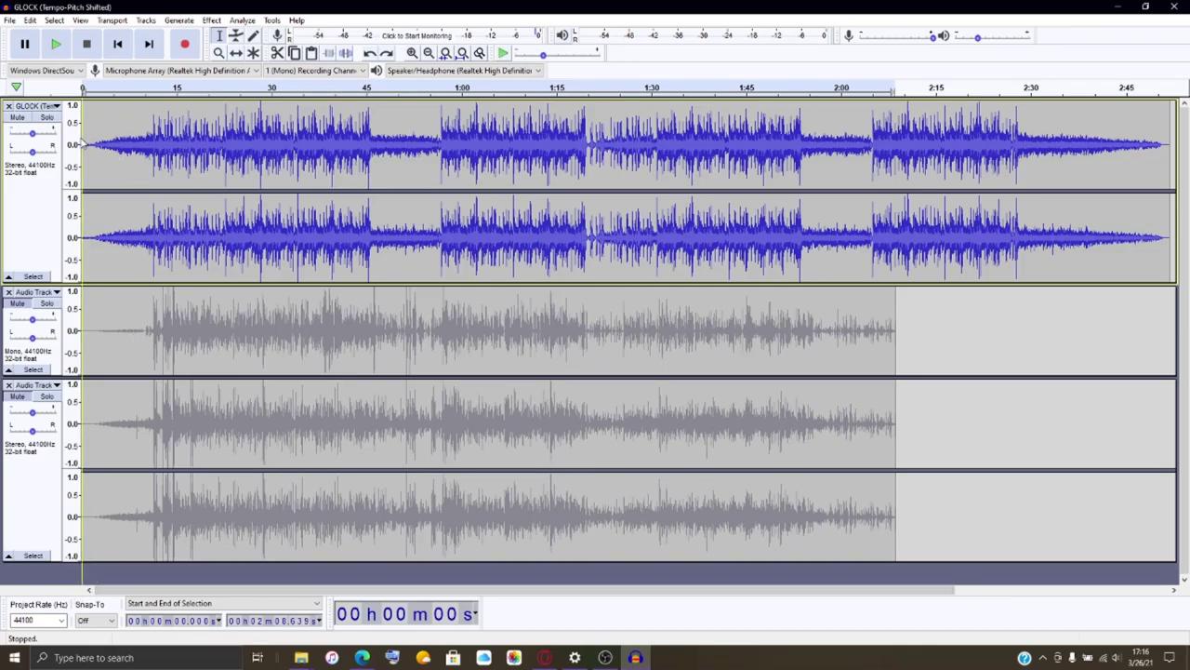
Place the cursor at the start of the GLOCK track and briefly play the backing.
{"action": "left_click", "coordinate": [82, 142]}
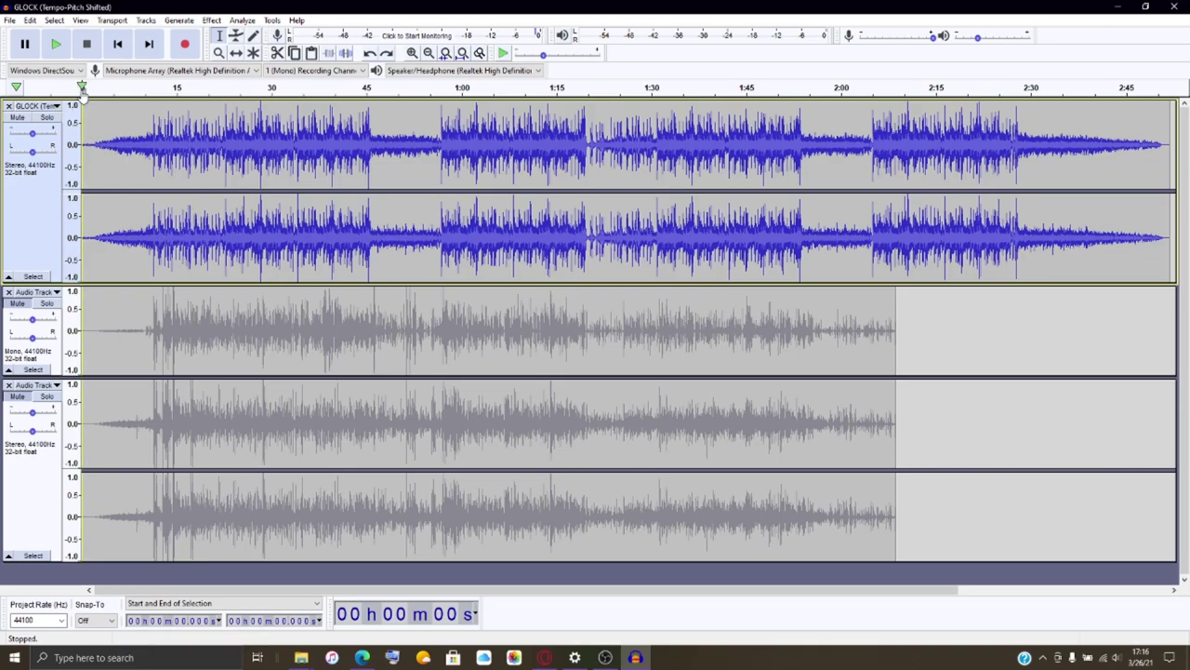
{"action": "key", "text": "space"}
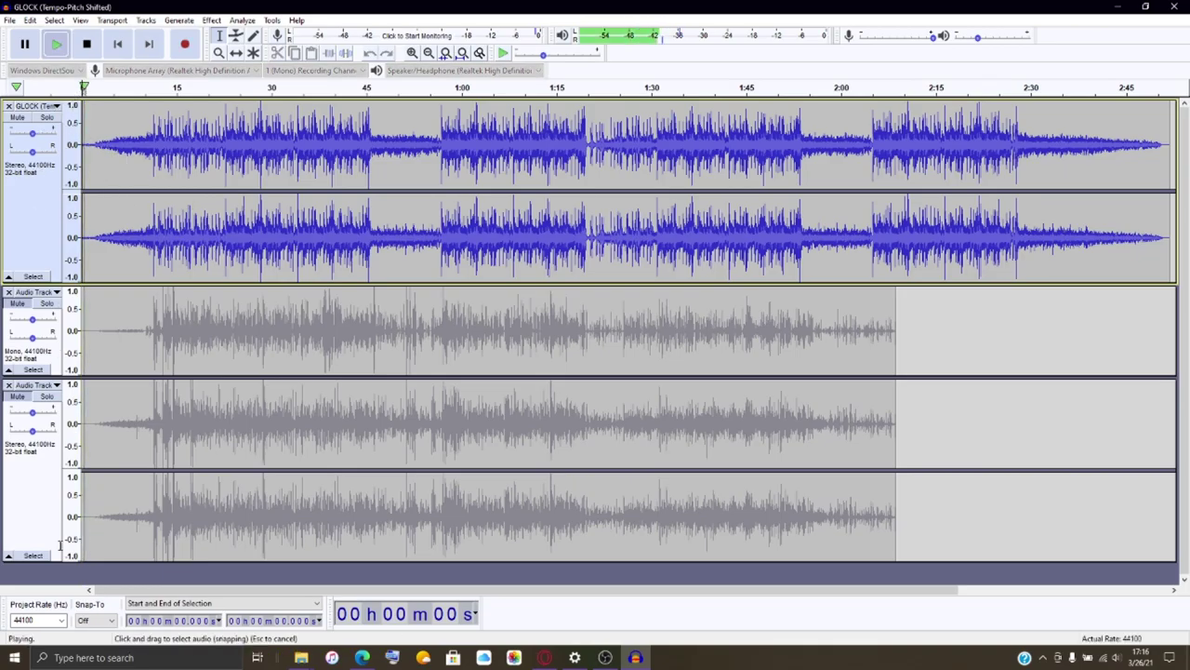
{"action": "left_click", "coordinate": [86, 45]}
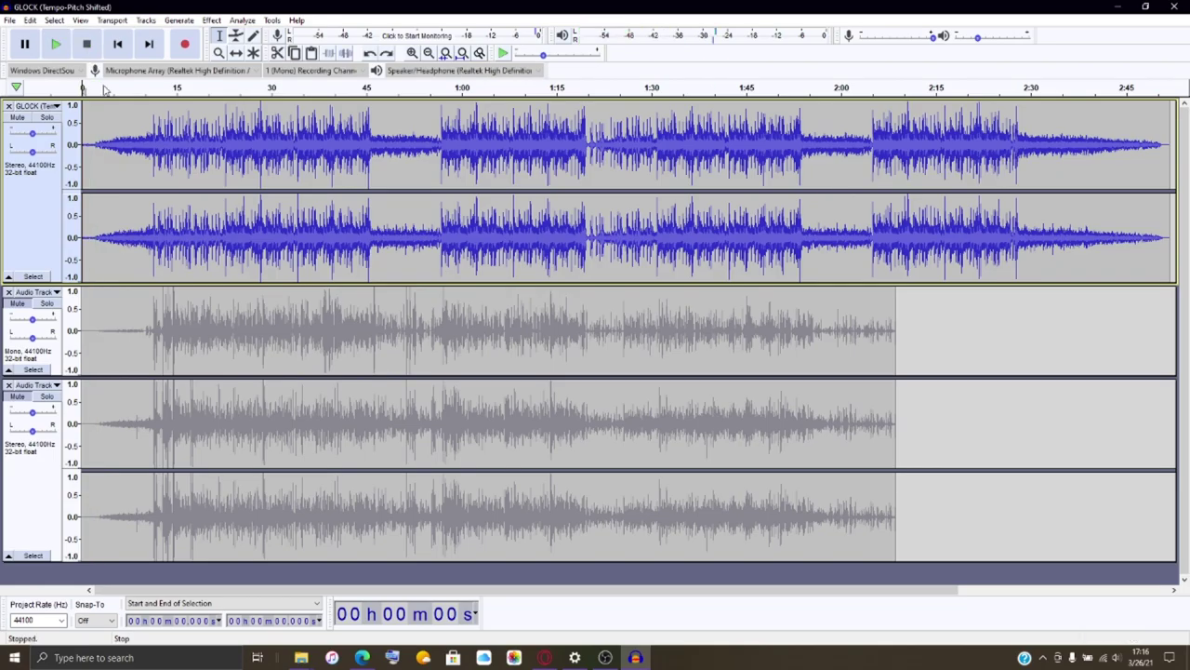
Turn on Record on a new track in the Recording preferences.
{"action": "left_click", "coordinate": [46, 19]}
{"action": "mouse_move", "coordinate": [40, 19]}
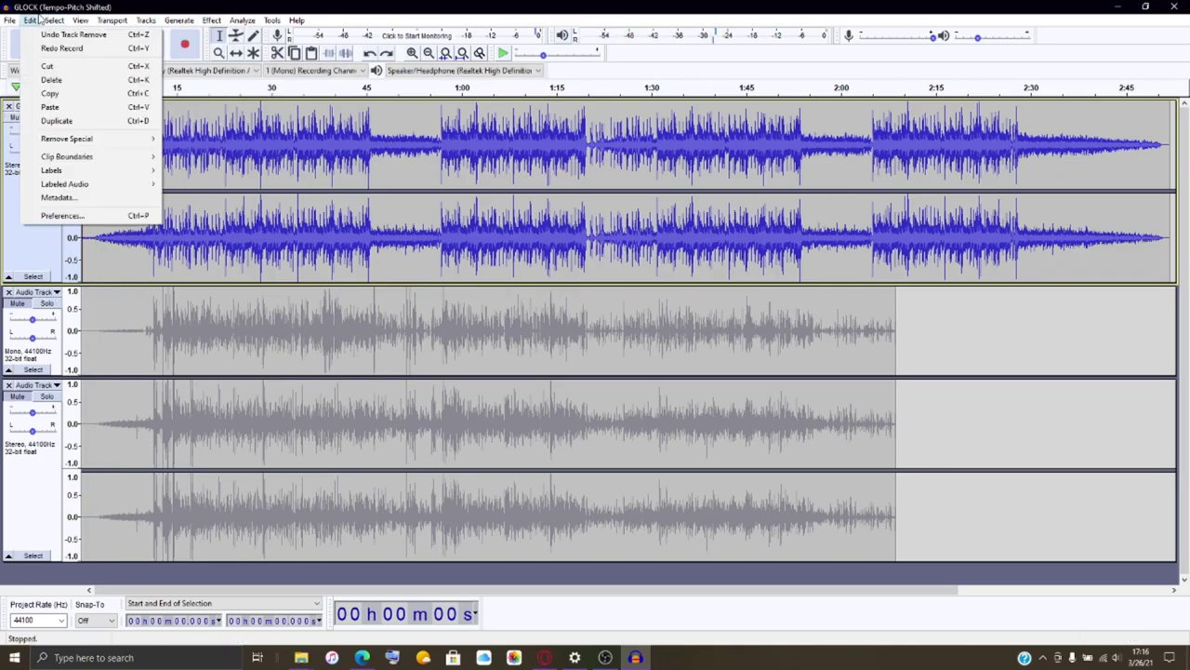
{"action": "left_click", "coordinate": [93, 217]}
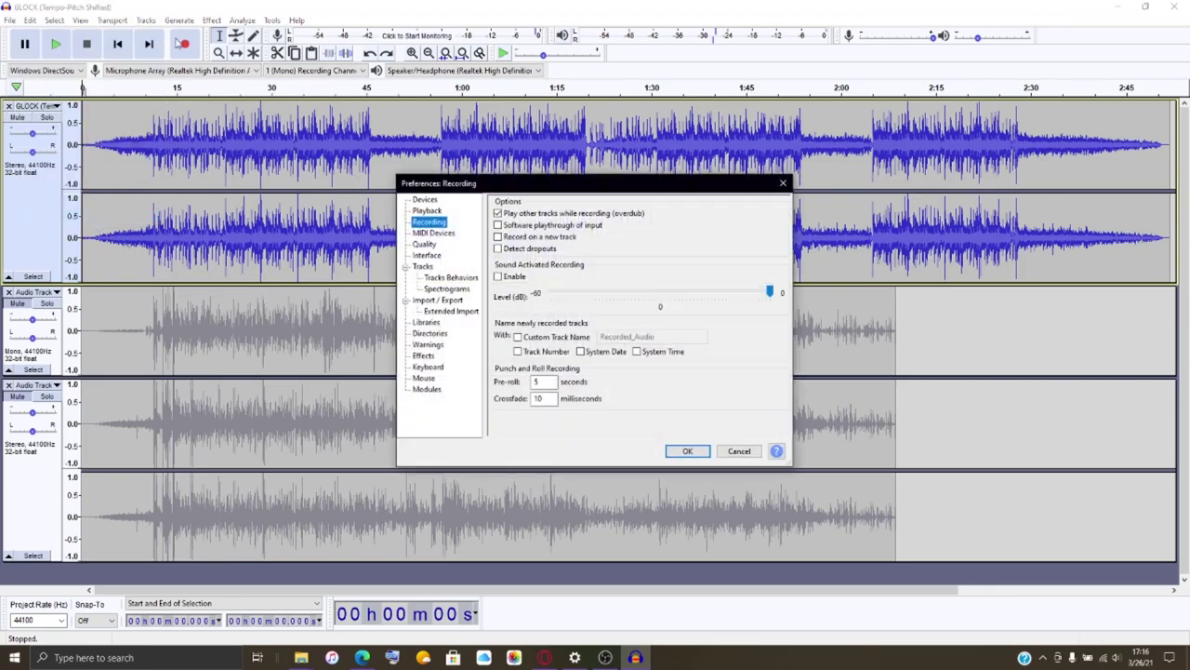
{"action": "left_click", "coordinate": [497, 237]}
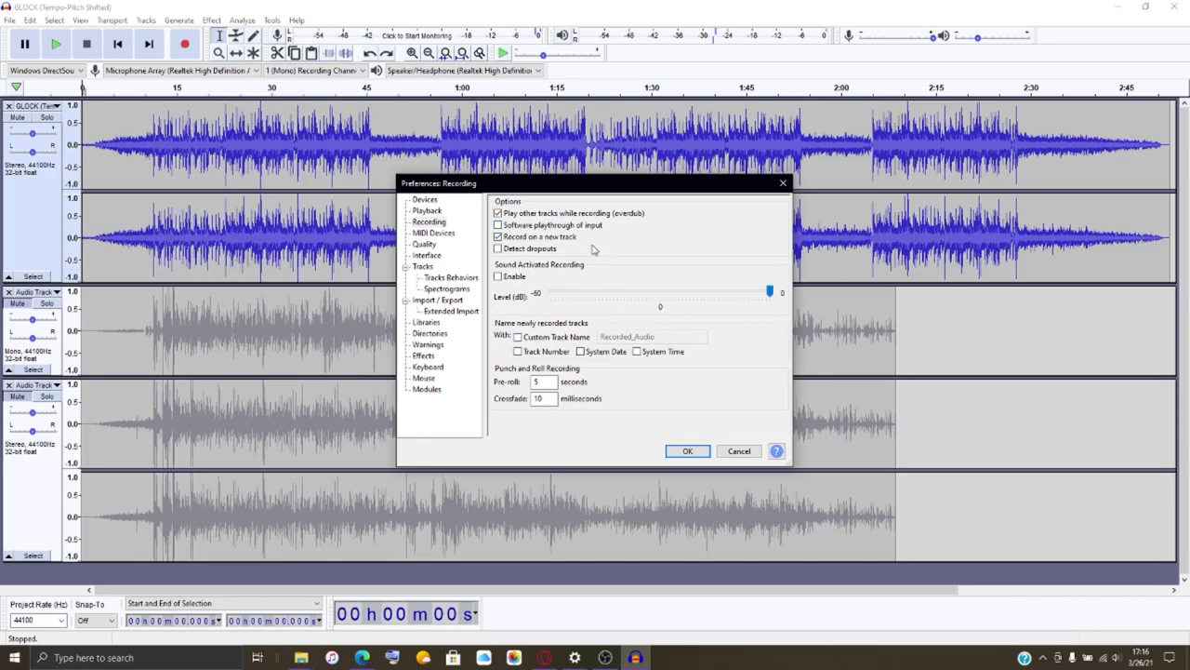
{"action": "left_click", "coordinate": [688, 451]}
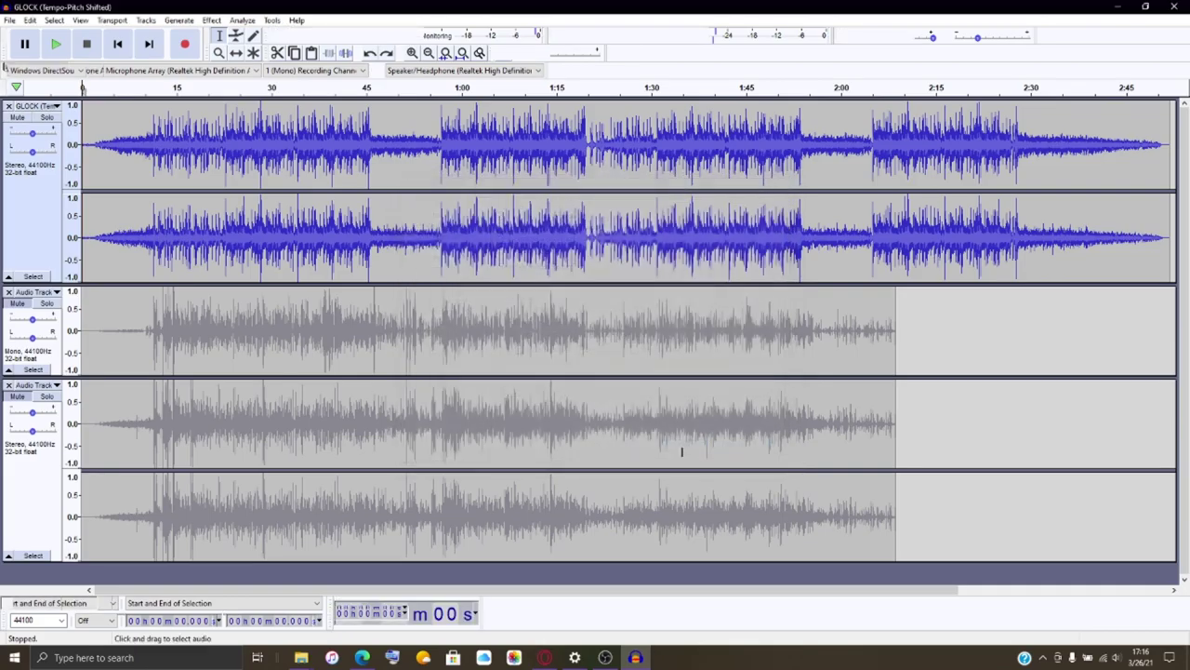
Try a mono microphone take of about 50 s on a new track from the start of the GLOCK track, and undo it.
{"action": "left_click_drag", "start_coordinate": [681, 526], "coordinate": [312, 530]}
{"action": "left_click_drag", "start_coordinate": [214, 553], "coordinate": [328, 563]}
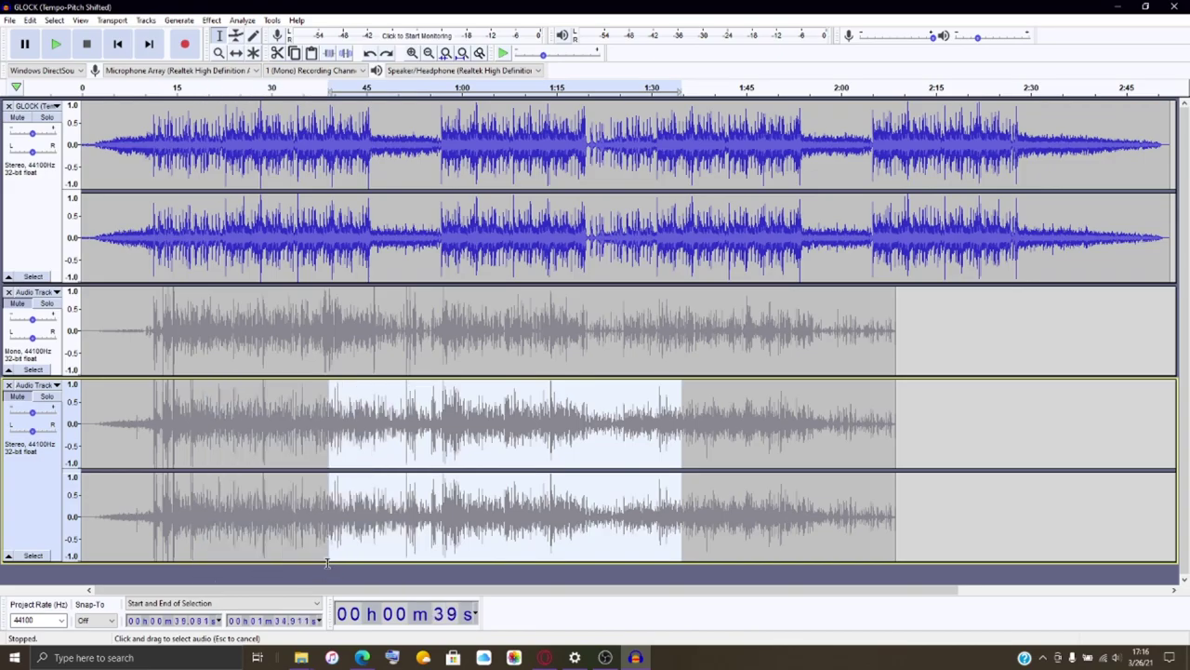
{"action": "left_click", "coordinate": [82, 152]}
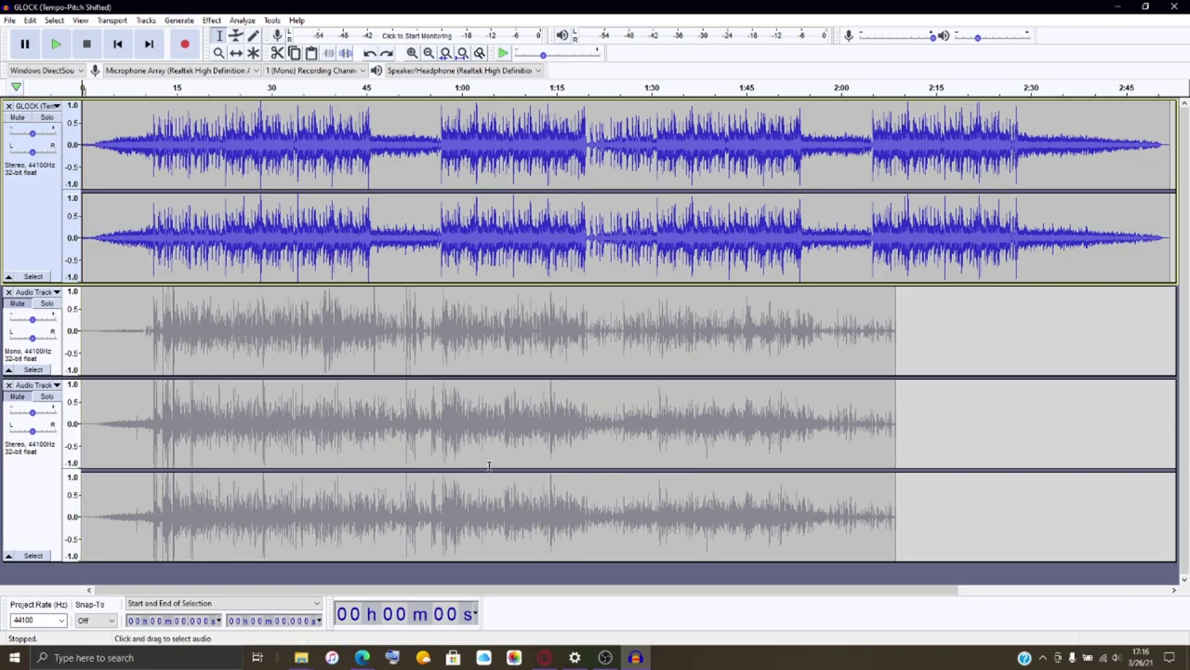
{"action": "left_click", "coordinate": [184, 47]}
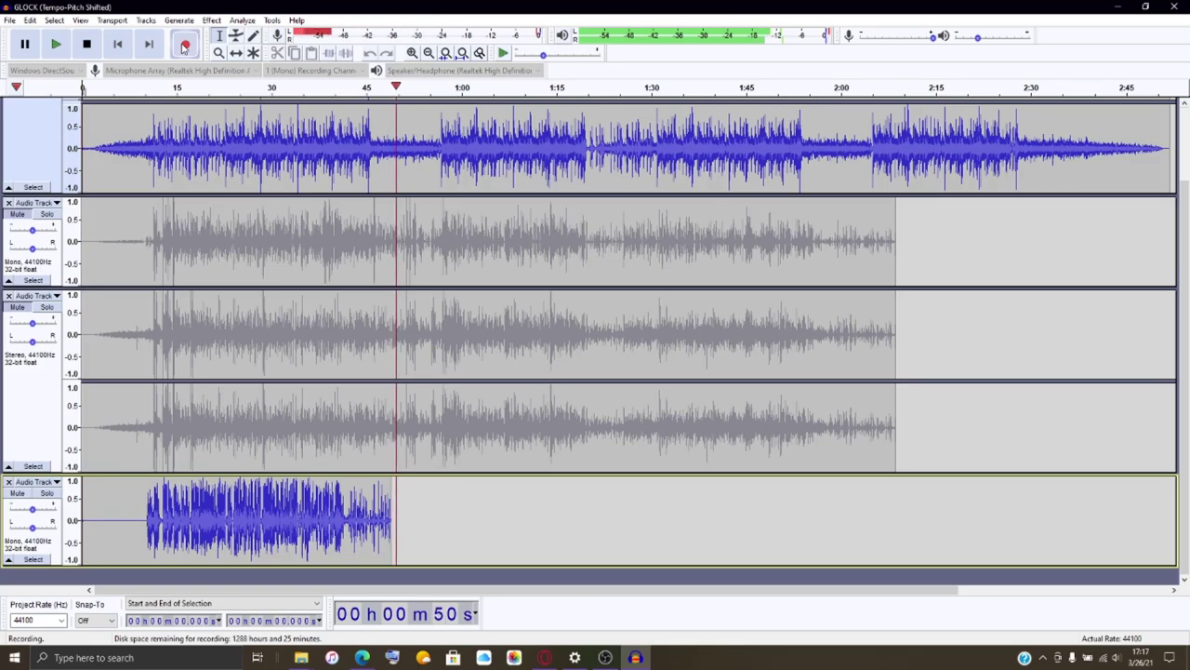
{"action": "left_click", "coordinate": [92, 50]}
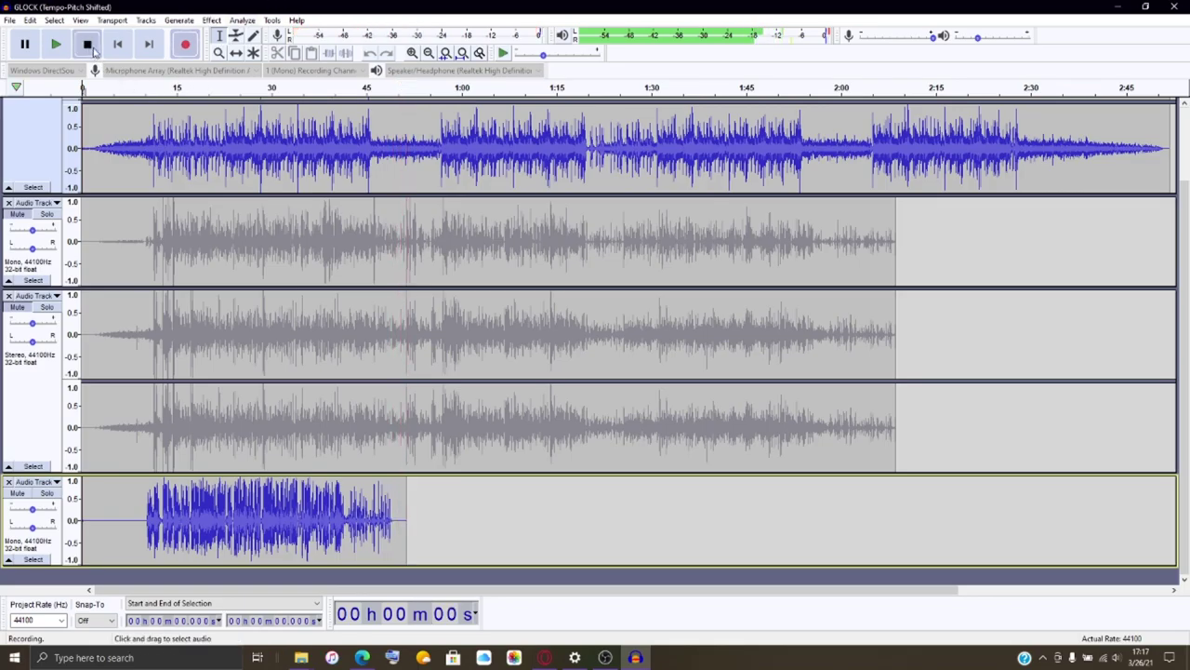
{"action": "left_click", "coordinate": [369, 53]}
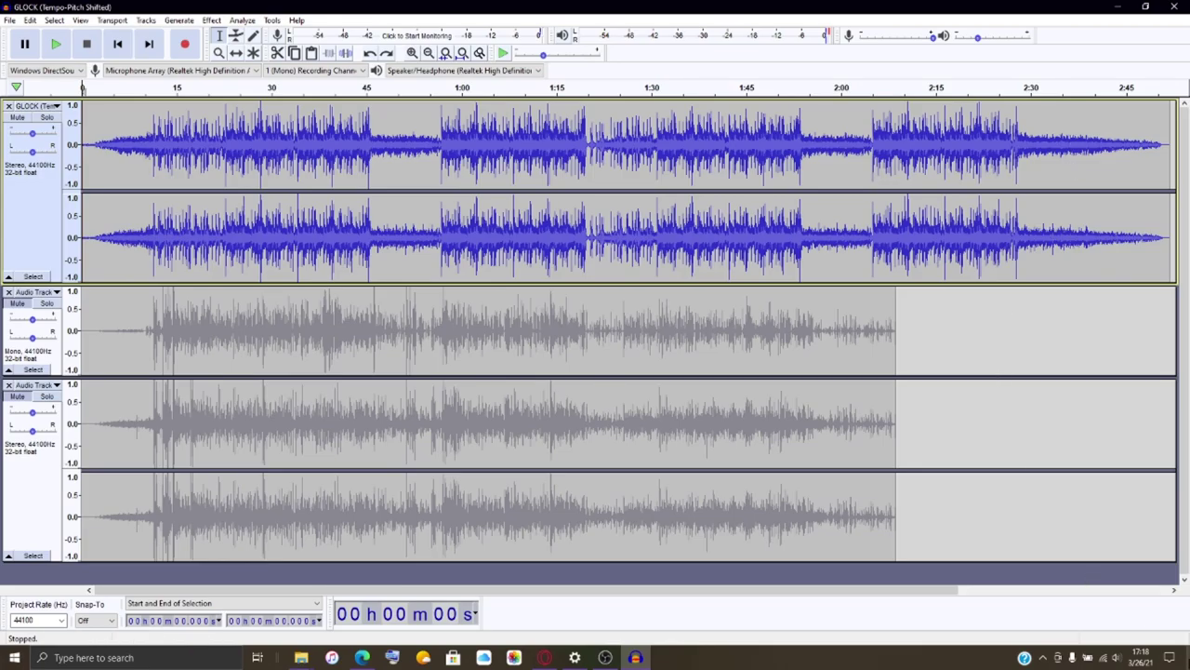
Switch to OBS Studio and pause the screen recording.
{"action": "left_click", "coordinate": [612, 662]}
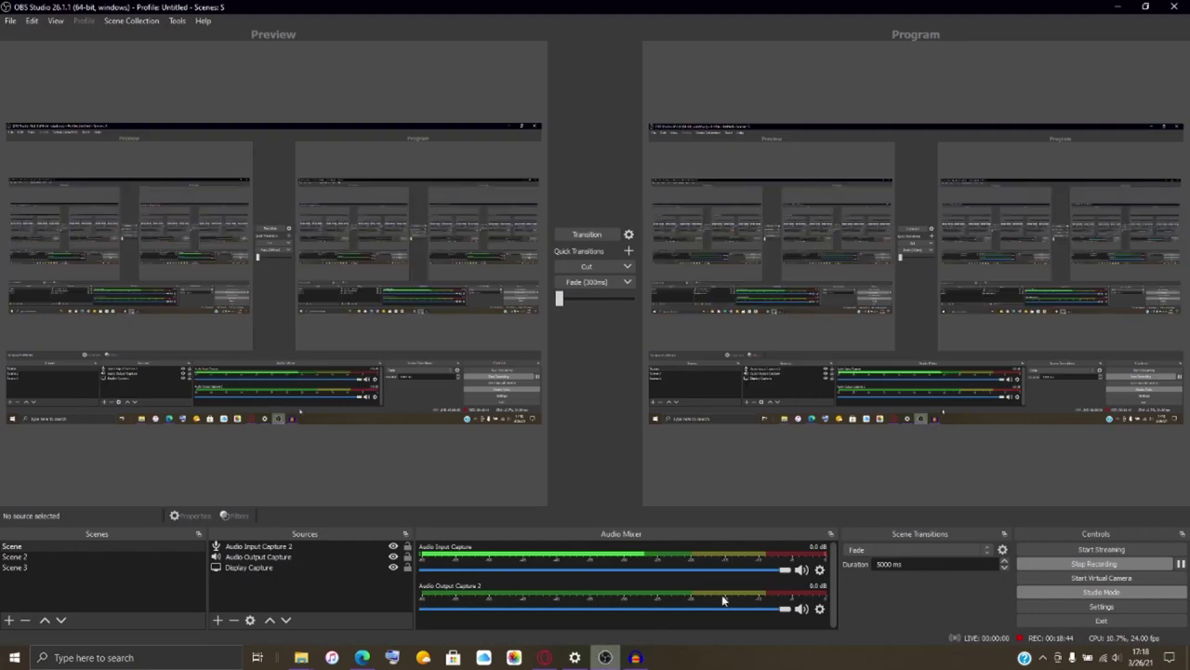
{"action": "left_click", "coordinate": [1180, 563]}
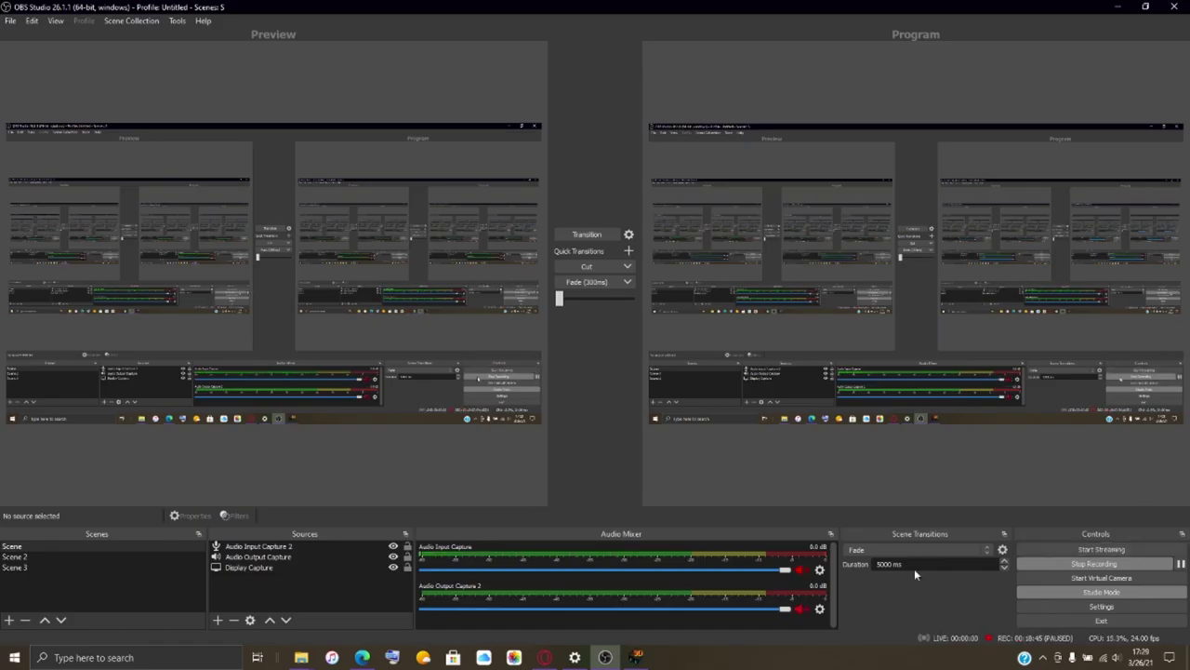
Switch to StereoPhoto Maker and open the baseball-mage wireframe JPG from Pictures as both the left and right image.
{"action": "left_click", "coordinate": [635, 657]}
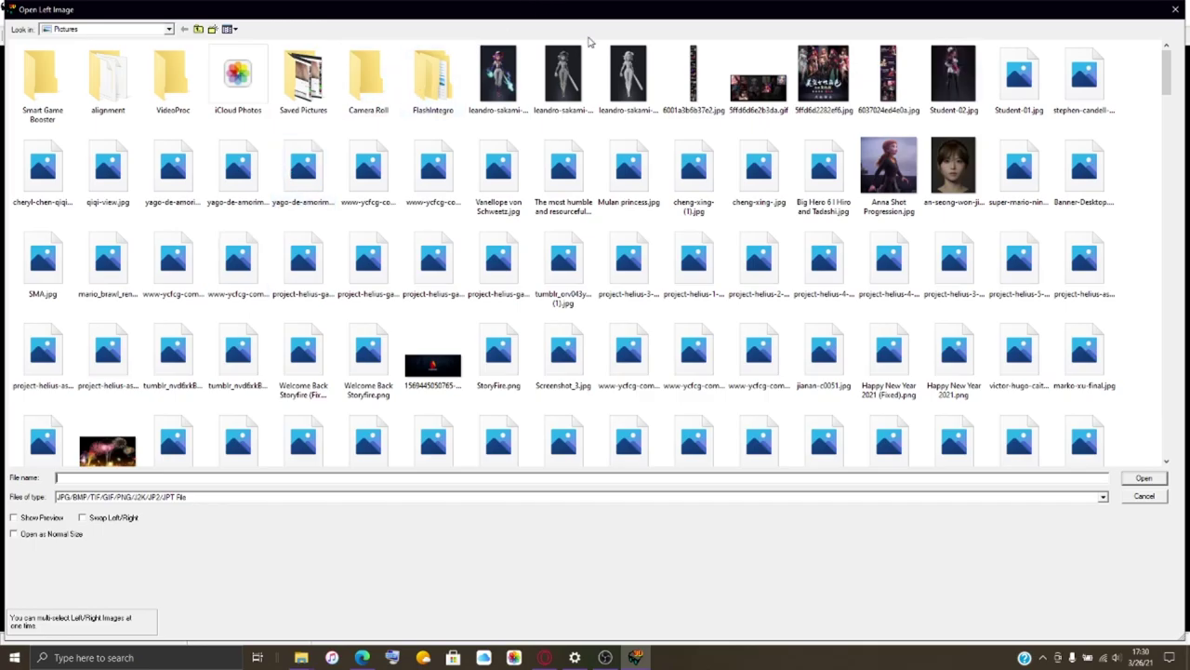
{"action": "left_click", "coordinate": [641, 81]}
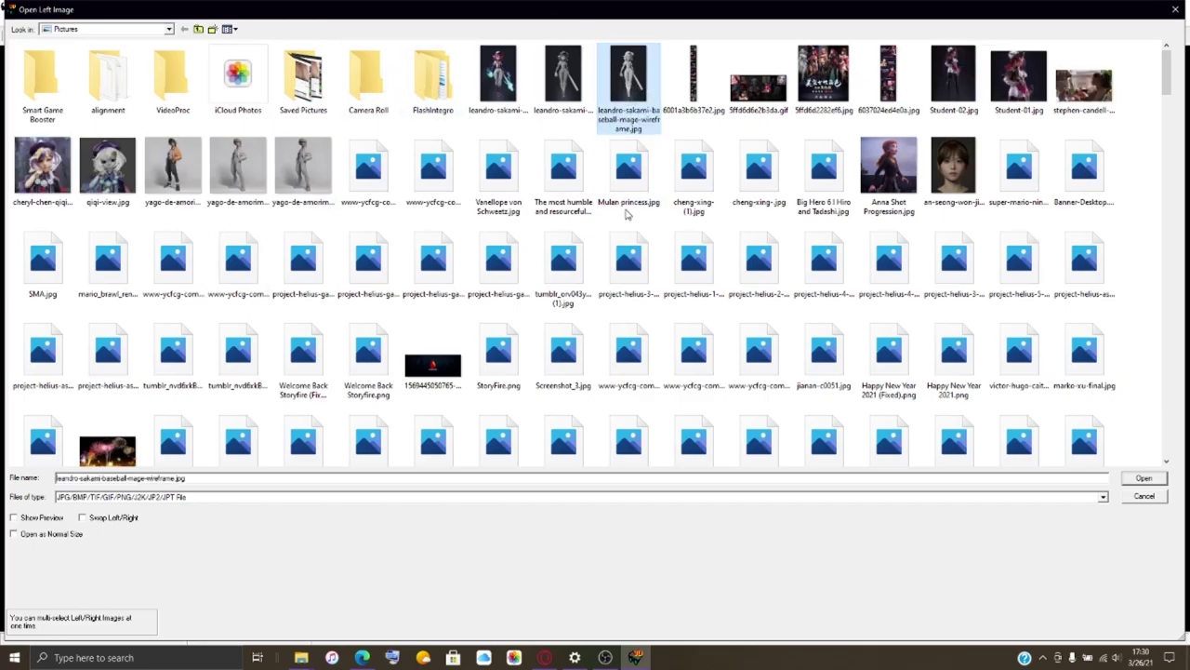
{"action": "left_click", "coordinate": [1156, 482]}
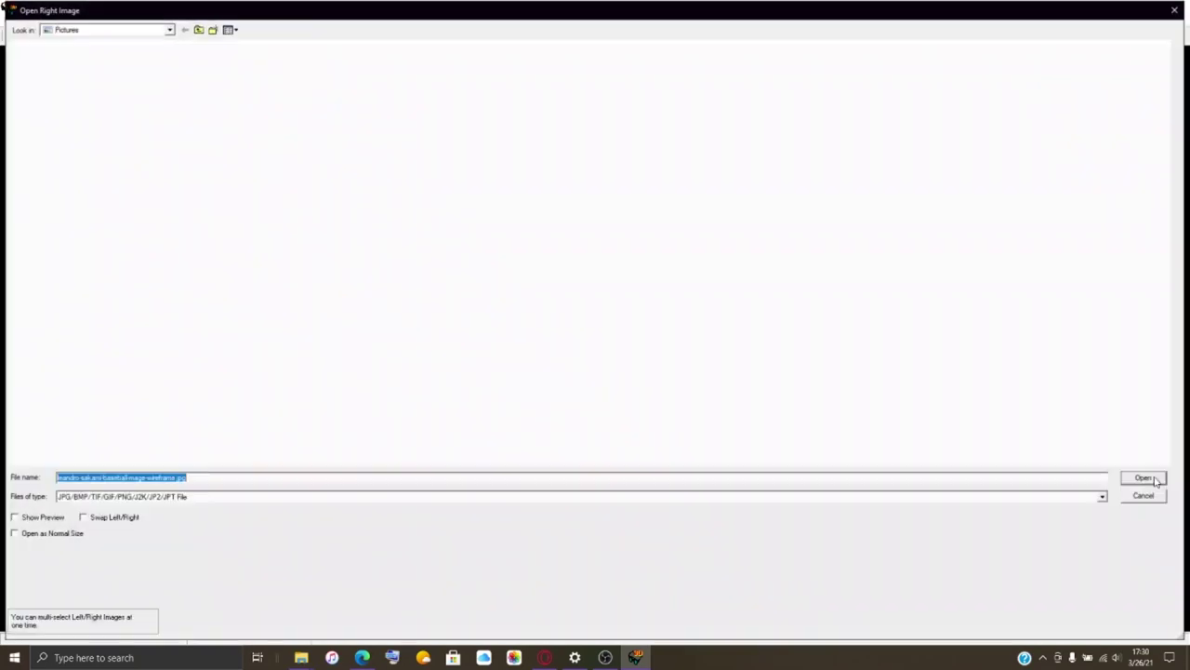
{"action": "left_click", "coordinate": [1151, 480]}
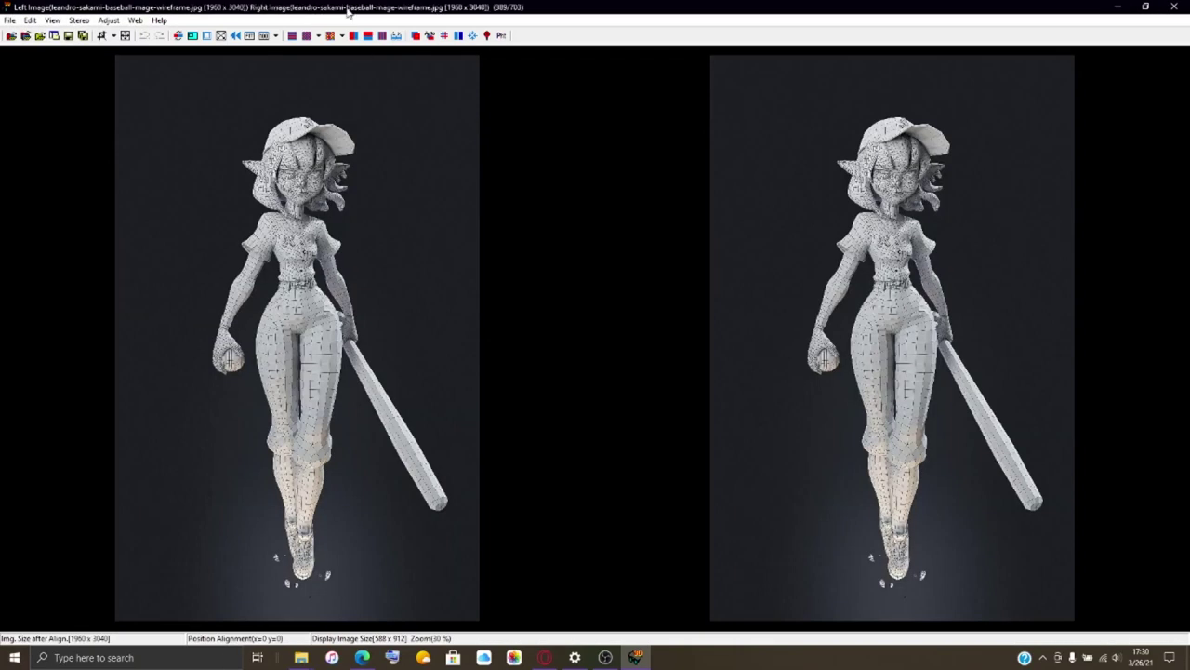
Change the stereo display to the layout with the left and right images above a combined overlay.
{"action": "left_click", "coordinate": [109, 19]}
{"action": "left_click", "coordinate": [108, 19]}
{"action": "left_click", "coordinate": [79, 20]}
{"action": "left_click", "coordinate": [93, 38]}
Apply an Easy Adjustment barrel distortion correction of -40.0 to the right wireframe image and a smaller negative correction to the left.
{"action": "left_click", "coordinate": [109, 20]}
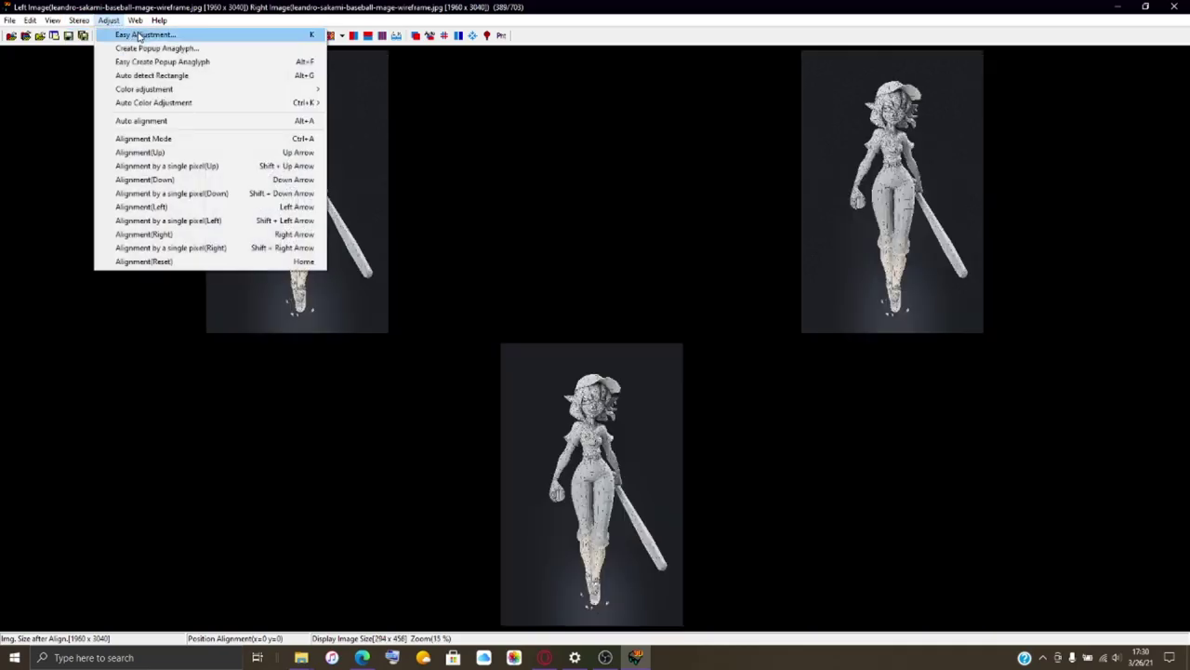
{"action": "left_click", "coordinate": [146, 36]}
{"action": "left_click", "coordinate": [428, 34]}
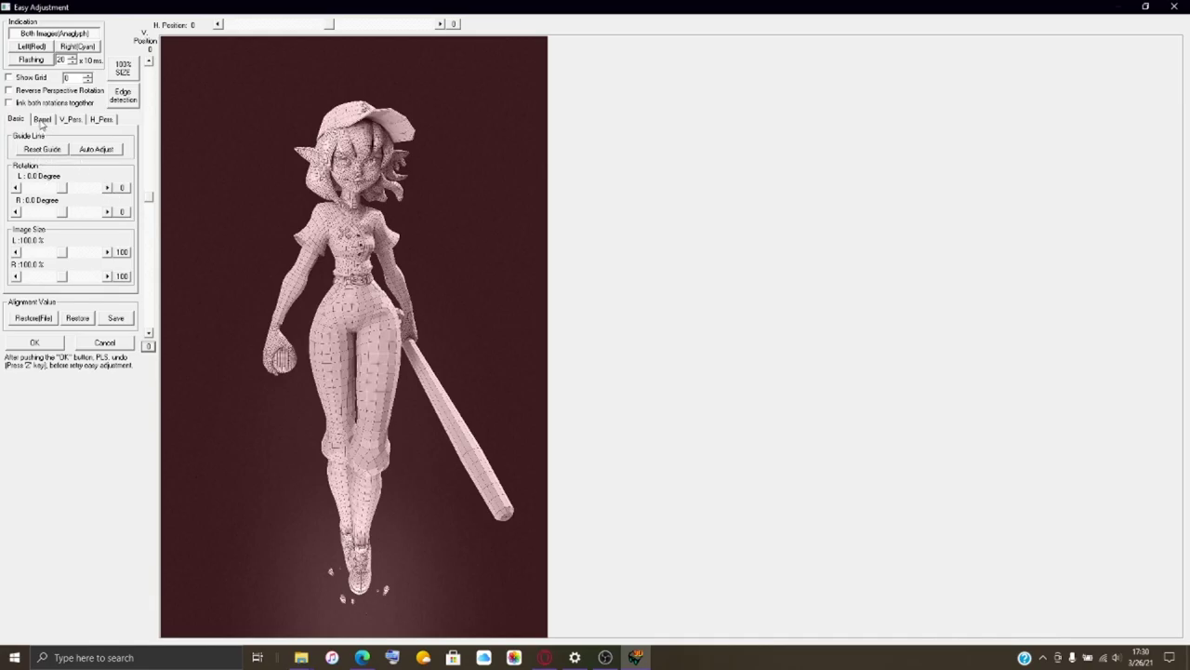
{"action": "left_click", "coordinate": [42, 119]}
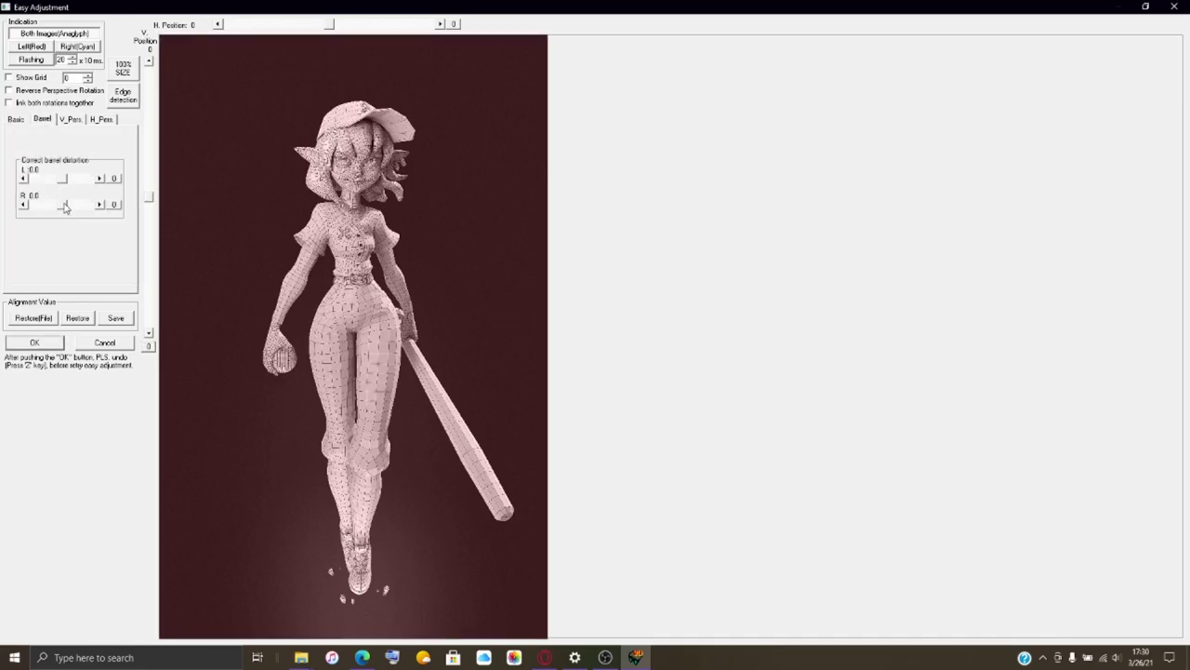
{"action": "left_click_drag", "start_coordinate": [64, 207], "coordinate": [51, 206]}
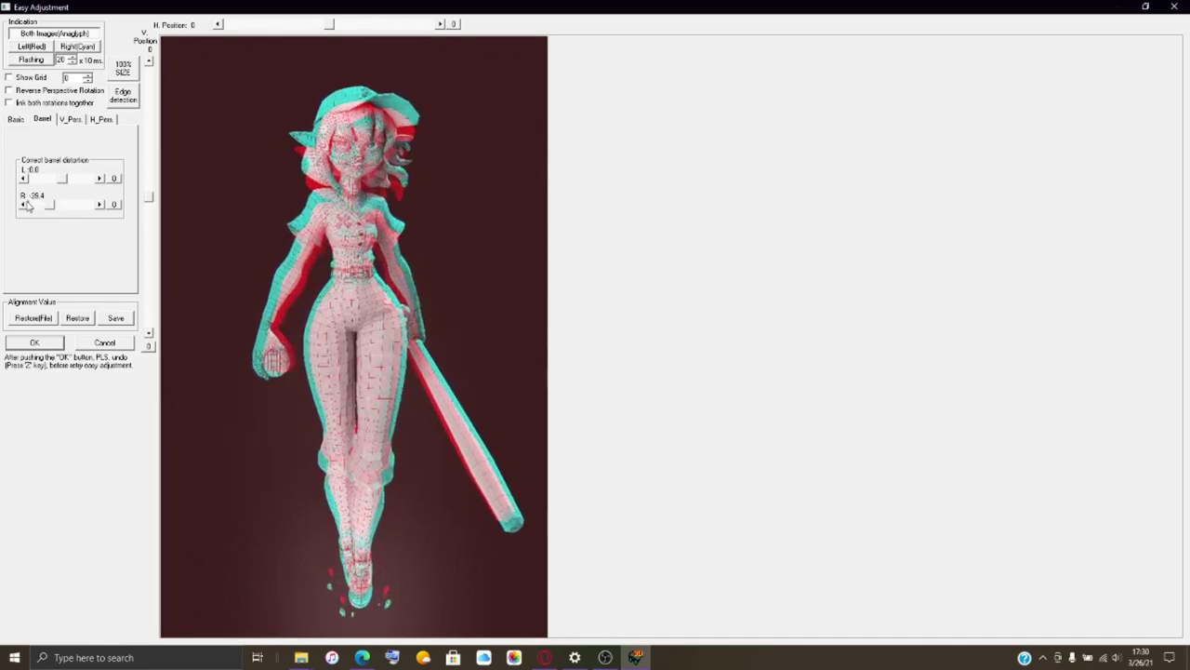
{"action": "left_click", "coordinate": [24, 205]}
{"action": "left_click_drag", "start_coordinate": [64, 186], "coordinate": [57, 184]}
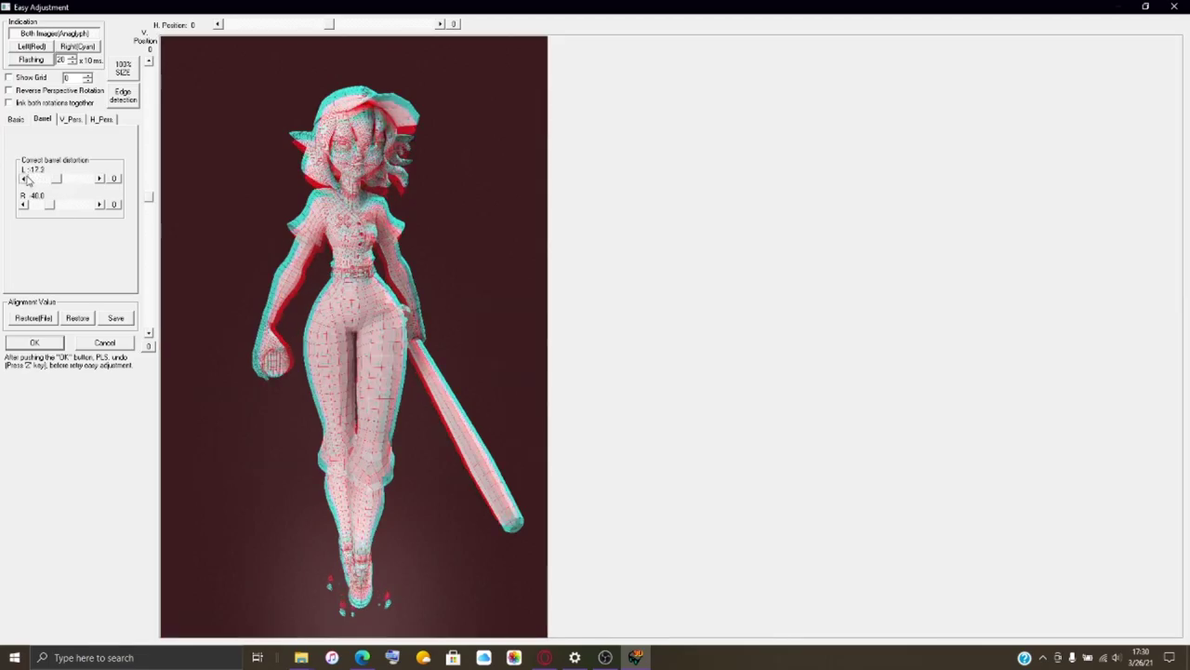
{"action": "left_click", "coordinate": [24, 178]}
{"action": "left_click", "coordinate": [49, 344]}
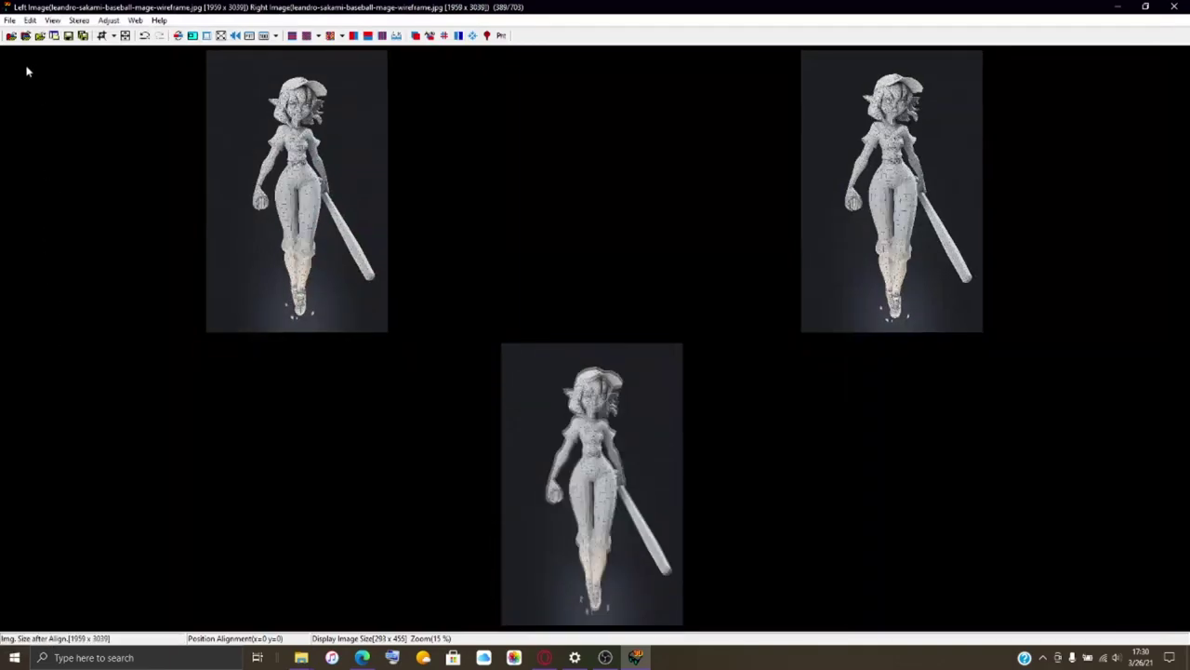
Save the wireframe stereo pair as the MPO file HNI_0648.mpo in the 100NIN03 folder.
{"action": "left_click", "coordinate": [9, 20]}
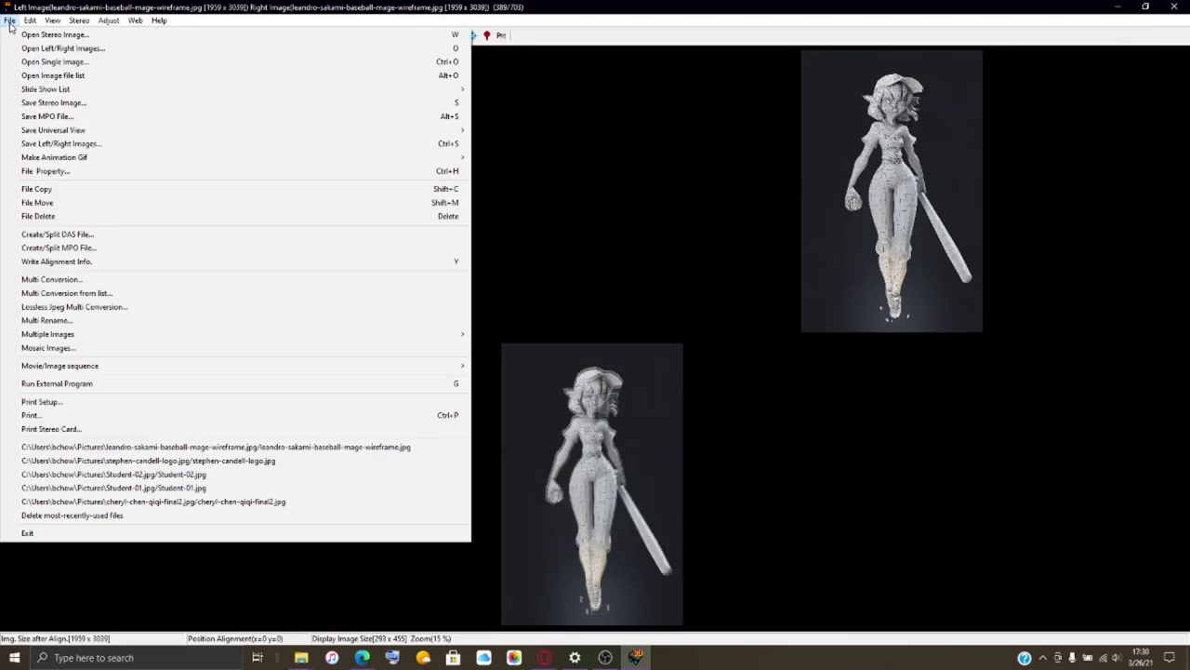
{"action": "left_click", "coordinate": [79, 121]}
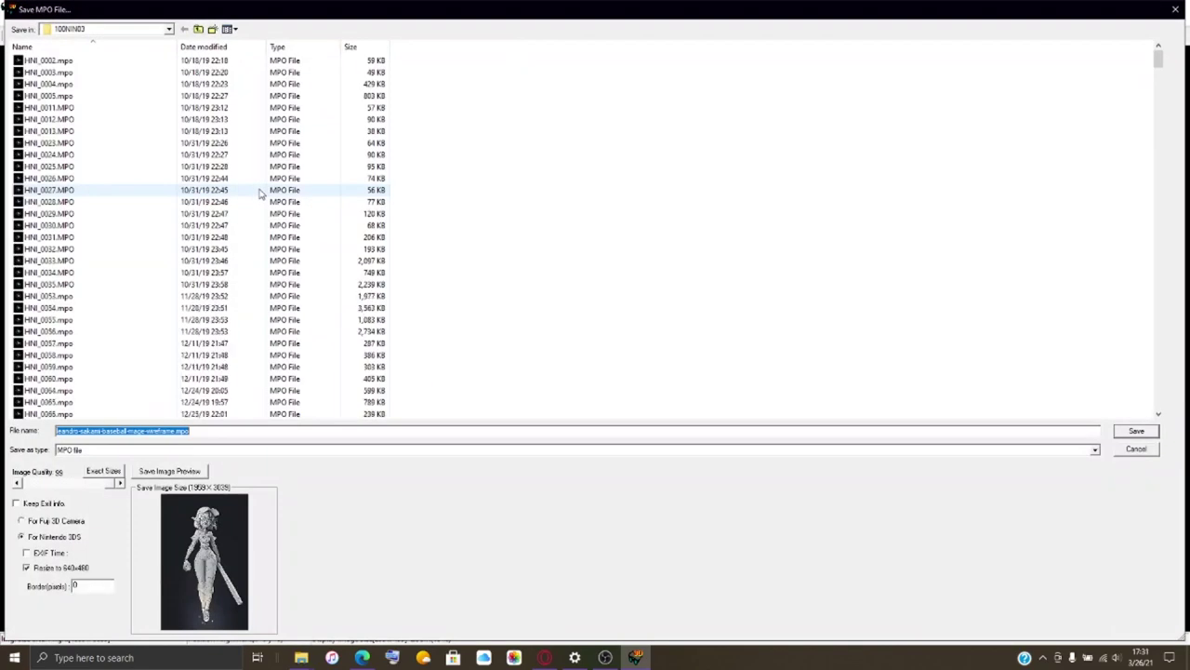
{"action": "scroll", "coordinate": [93, 325], "scroll_direction": "down", "scroll_amount": 20}
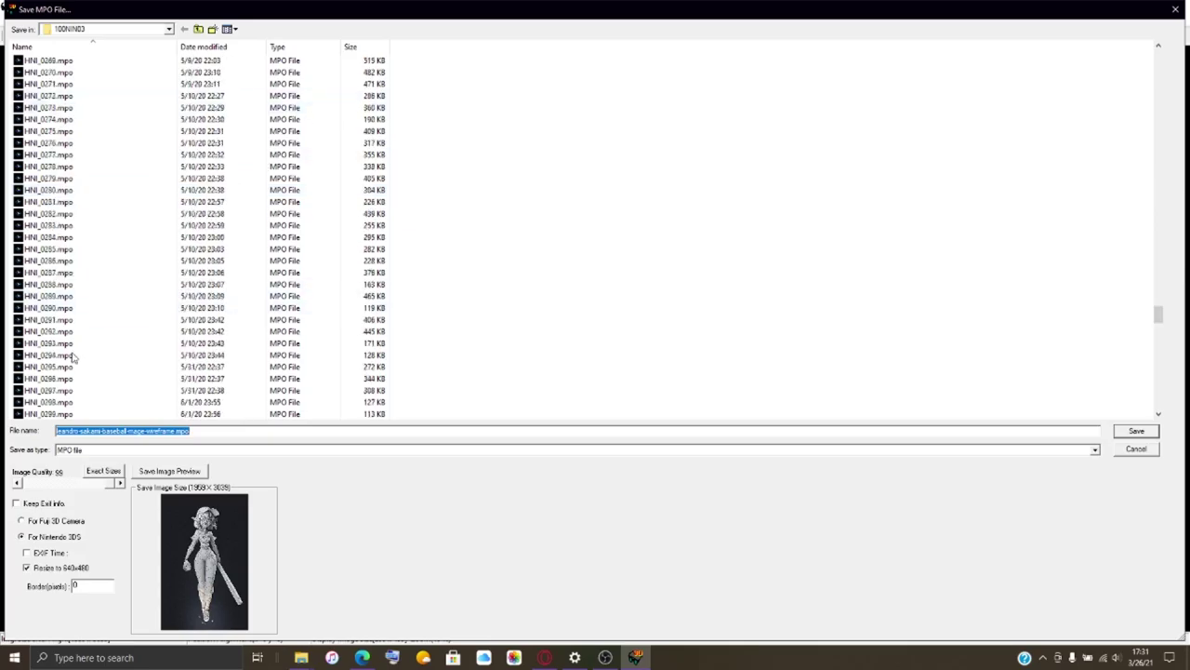
{"action": "left_click", "coordinate": [84, 402]}
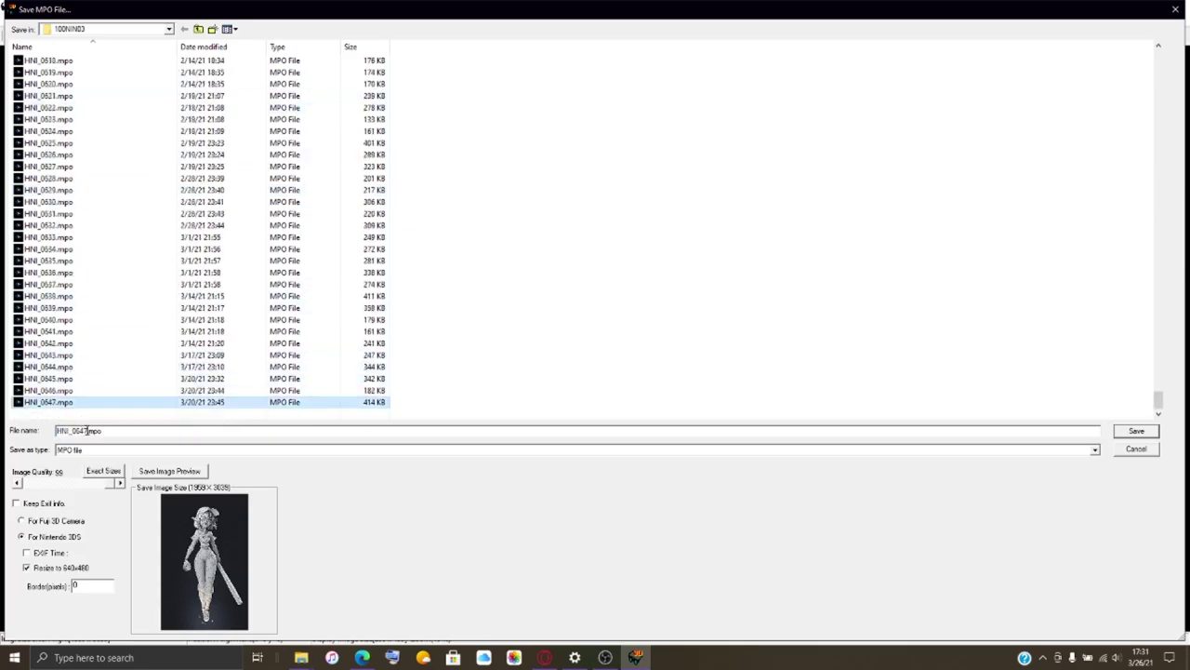
{"action": "left_click", "coordinate": [85, 431]}
{"action": "type", "text": "8"}
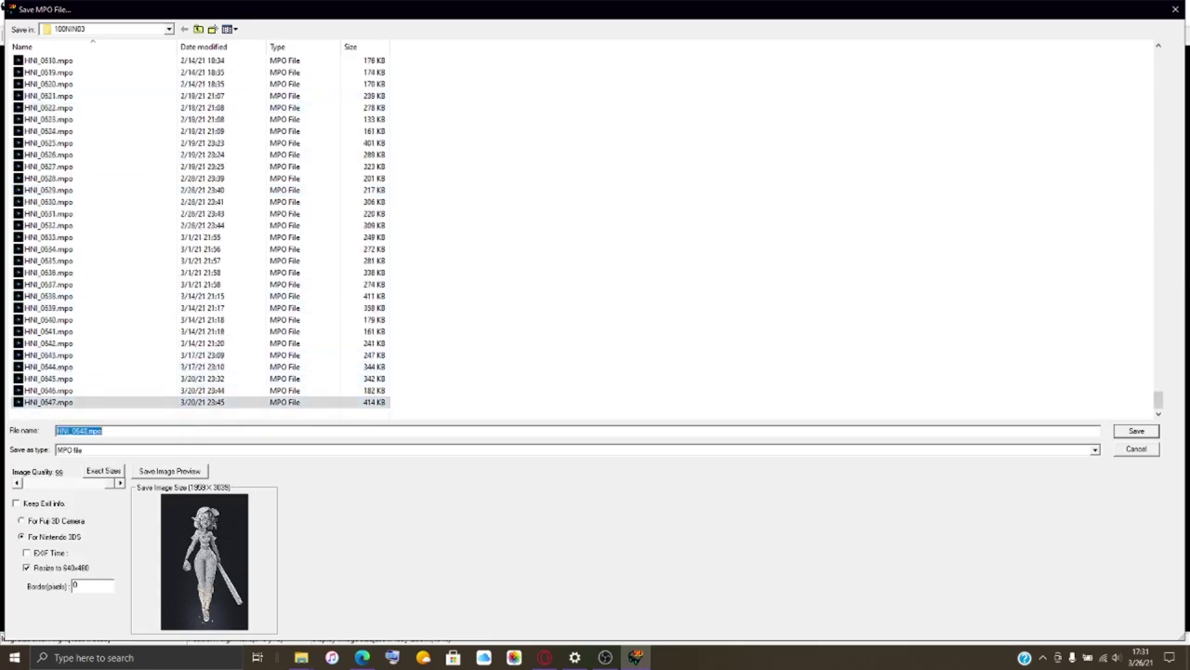
{"action": "key", "text": "Return"}
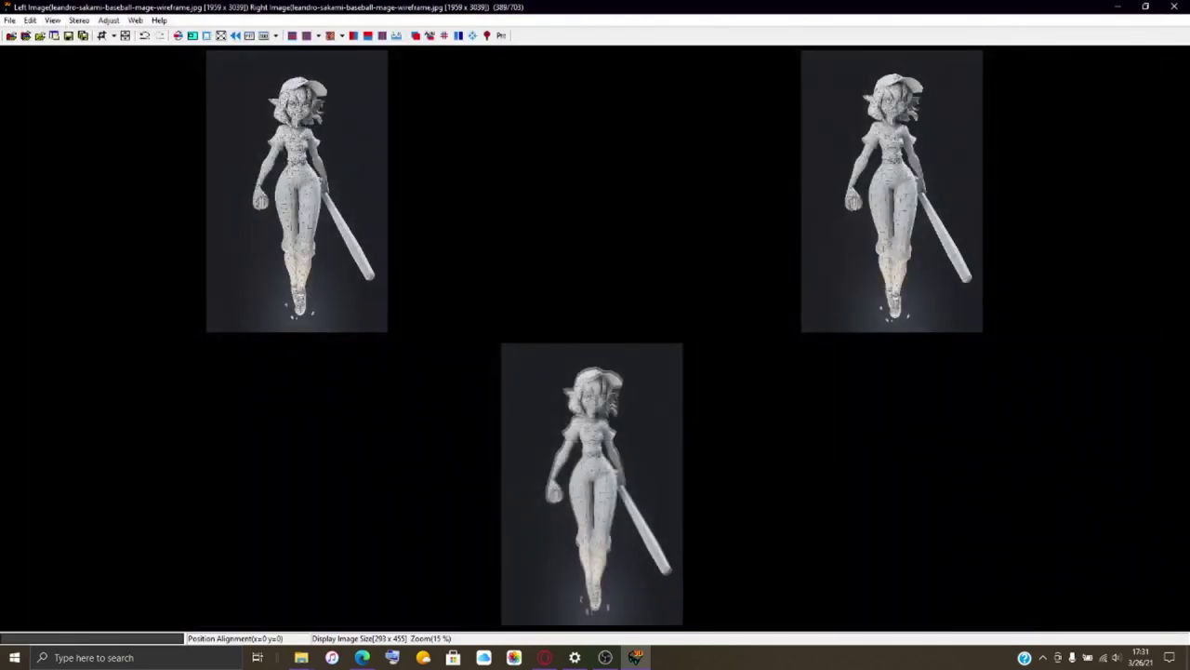
Open the baseball-mage clay JPG from Pictures as both the left and right image.
{"action": "left_click", "coordinate": [26, 35]}
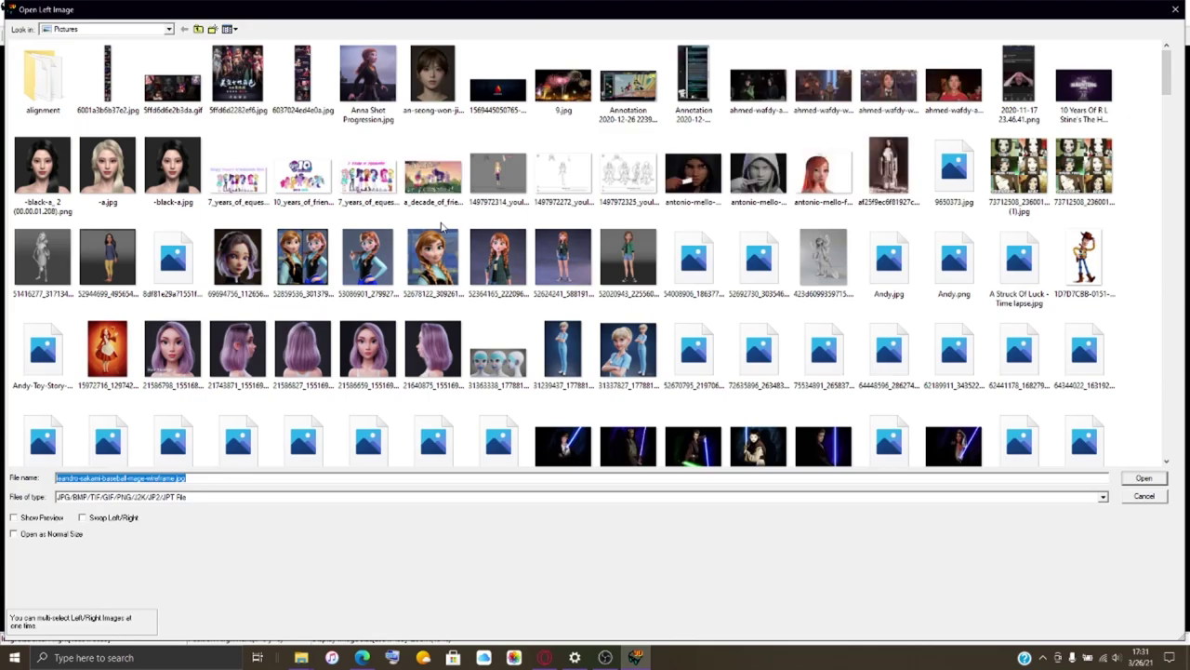
{"action": "left_click", "coordinate": [563, 76]}
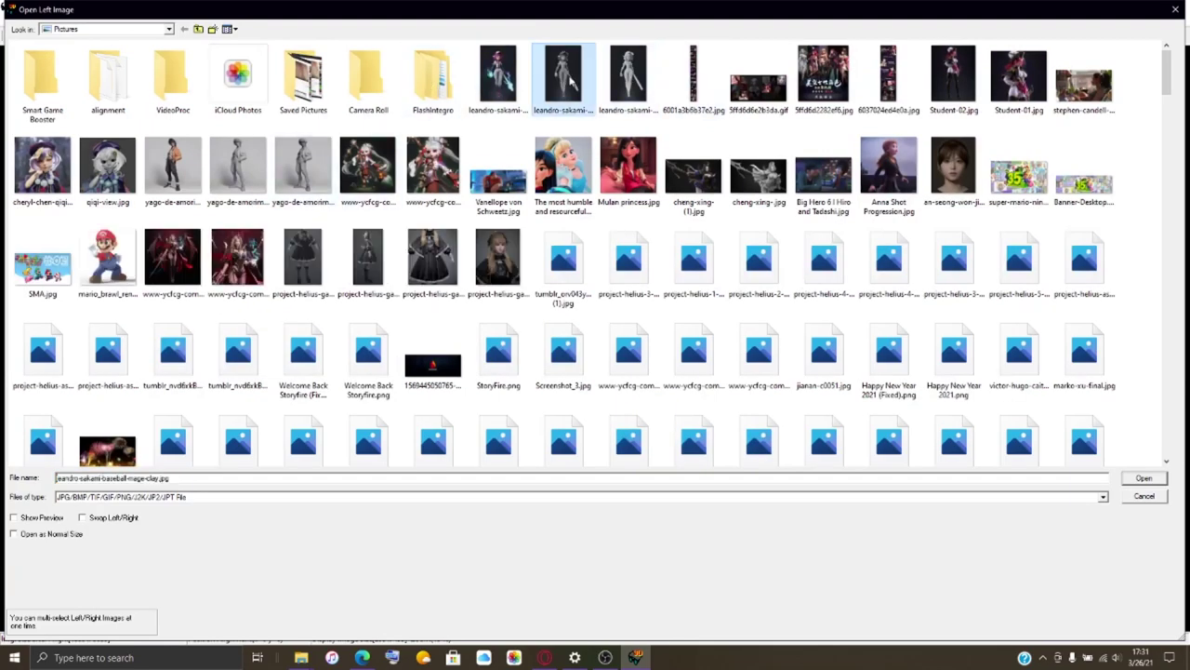
{"action": "left_click", "coordinate": [1157, 478]}
{"action": "left_click", "coordinate": [1160, 479]}
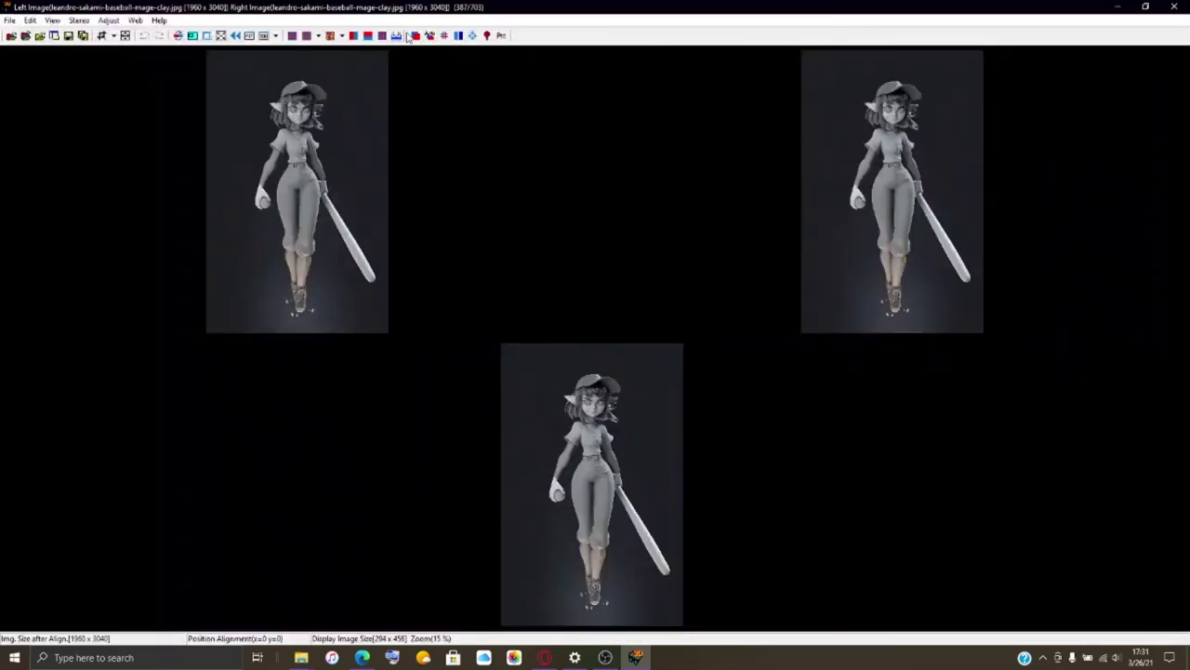
Apply an Easy Adjustment barrel distortion correction of about 20 to the left clay image and about 40 to the right.
{"action": "left_click", "coordinate": [417, 36]}
{"action": "left_click", "coordinate": [430, 37]}
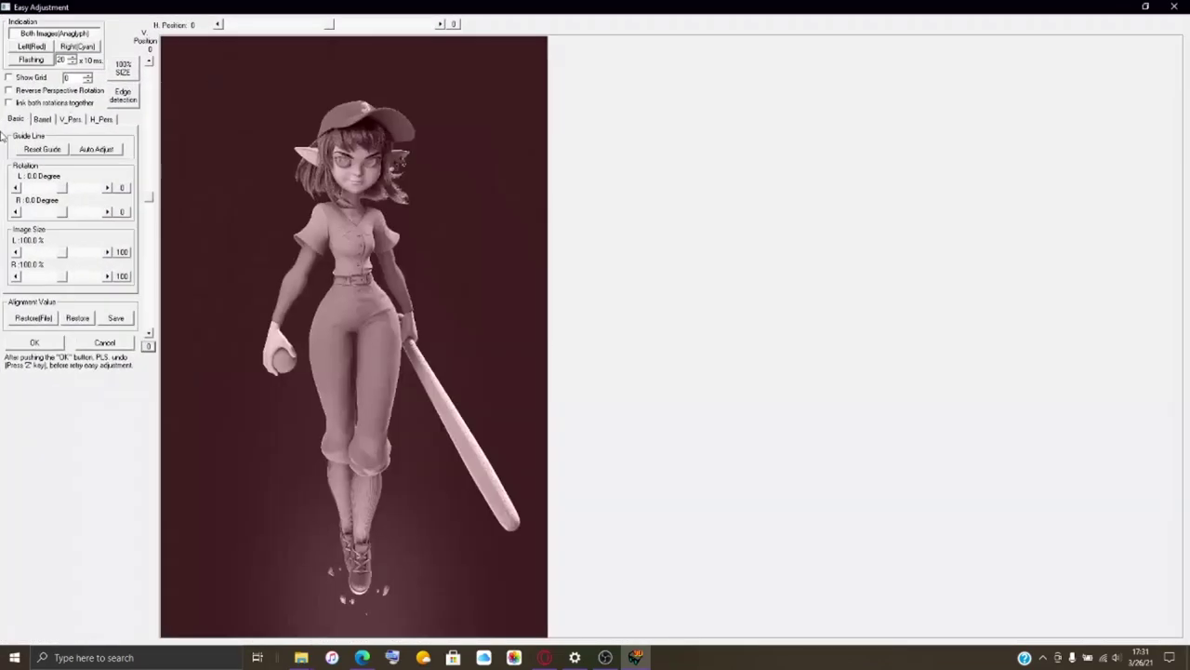
{"action": "left_click", "coordinate": [42, 121]}
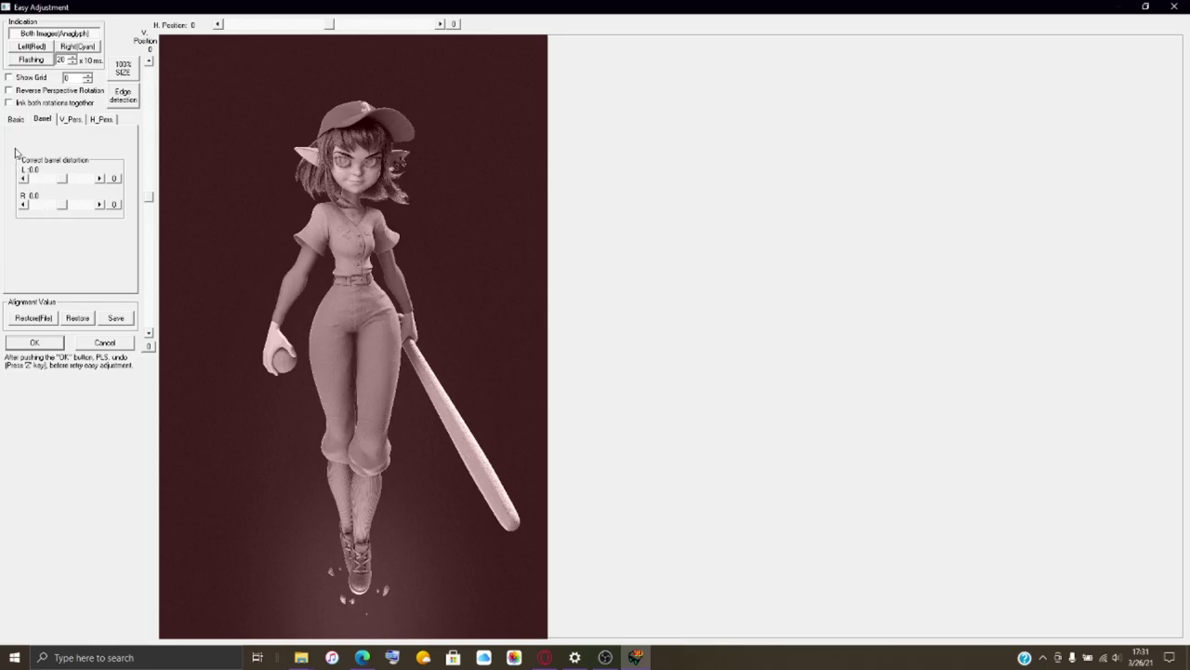
{"action": "left_click_drag", "start_coordinate": [64, 208], "coordinate": [70, 182]}
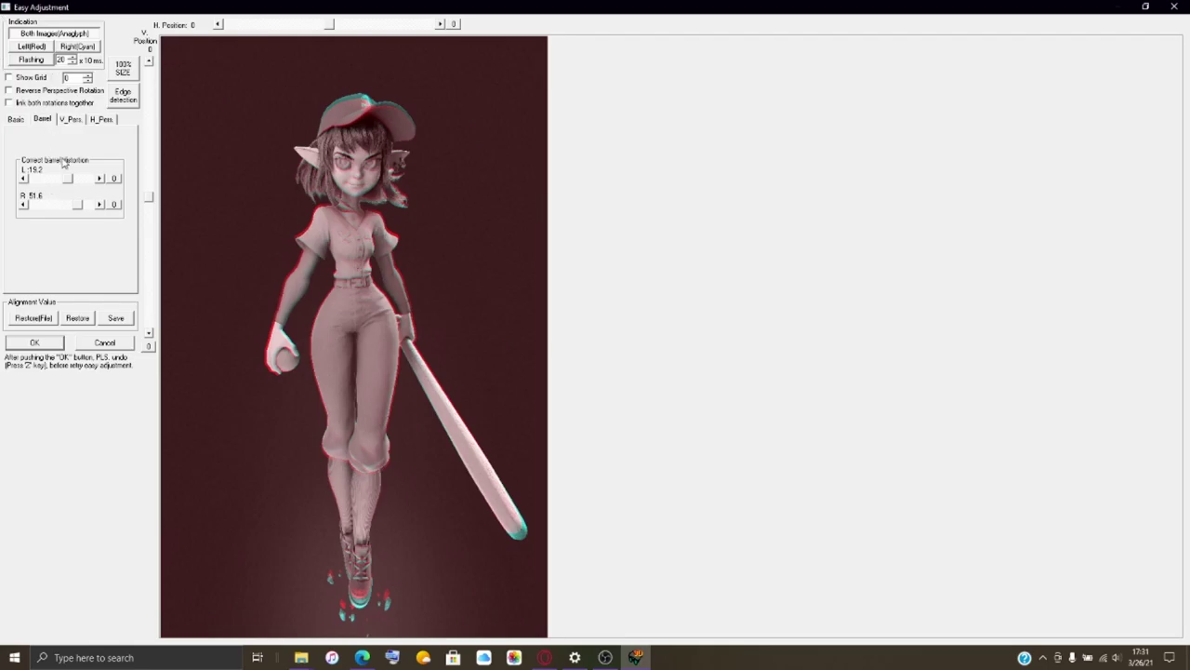
{"action": "left_click", "coordinate": [26, 205]}
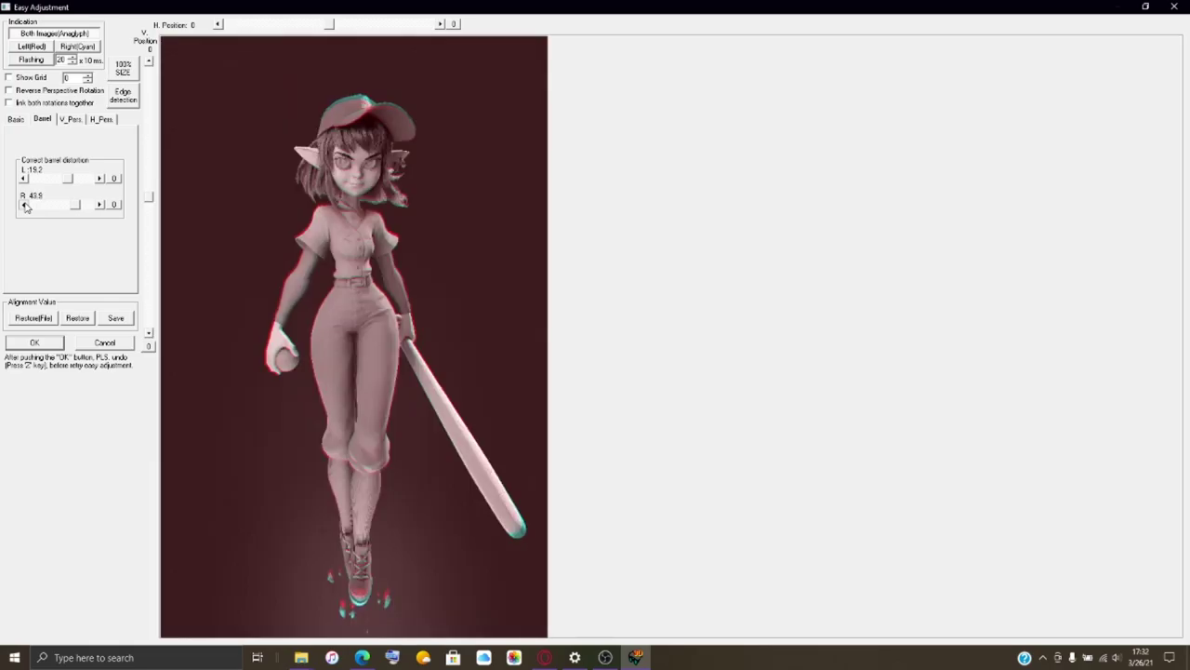
{"action": "left_click", "coordinate": [25, 204]}
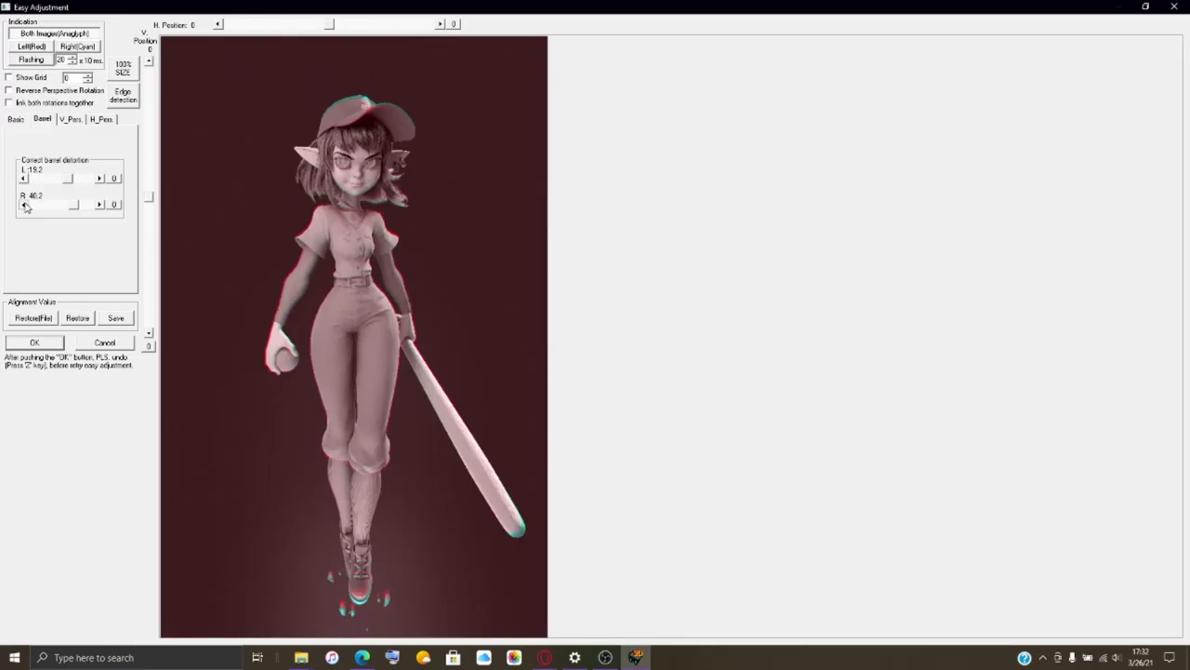
{"action": "left_click", "coordinate": [100, 179]}
{"action": "left_click", "coordinate": [49, 342]}
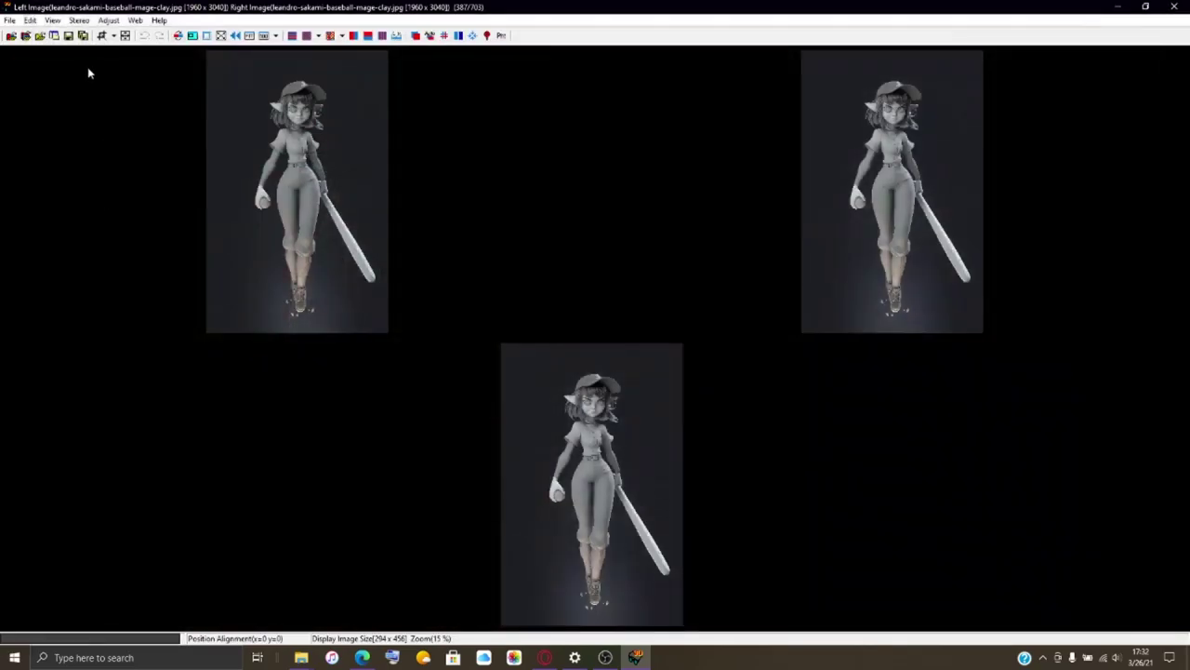
Save the clay stereo pair as the MPO file HNI_0649.mpo in the 100NIN03 folder.
{"action": "left_click", "coordinate": [10, 20]}
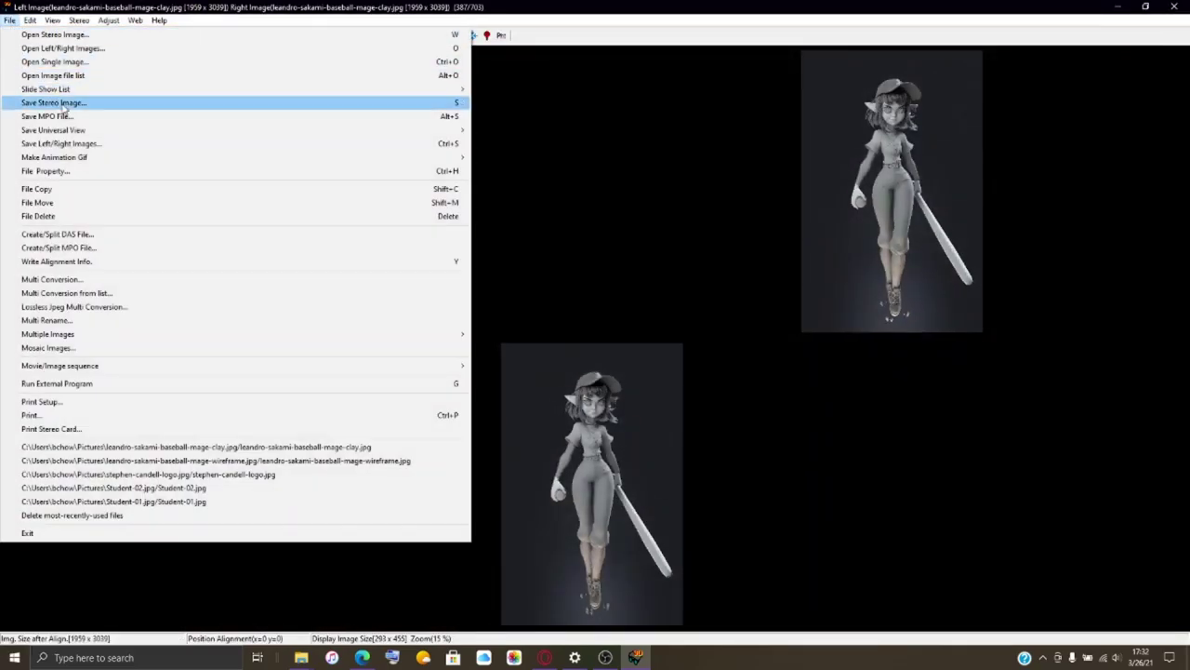
{"action": "left_click", "coordinate": [46, 117]}
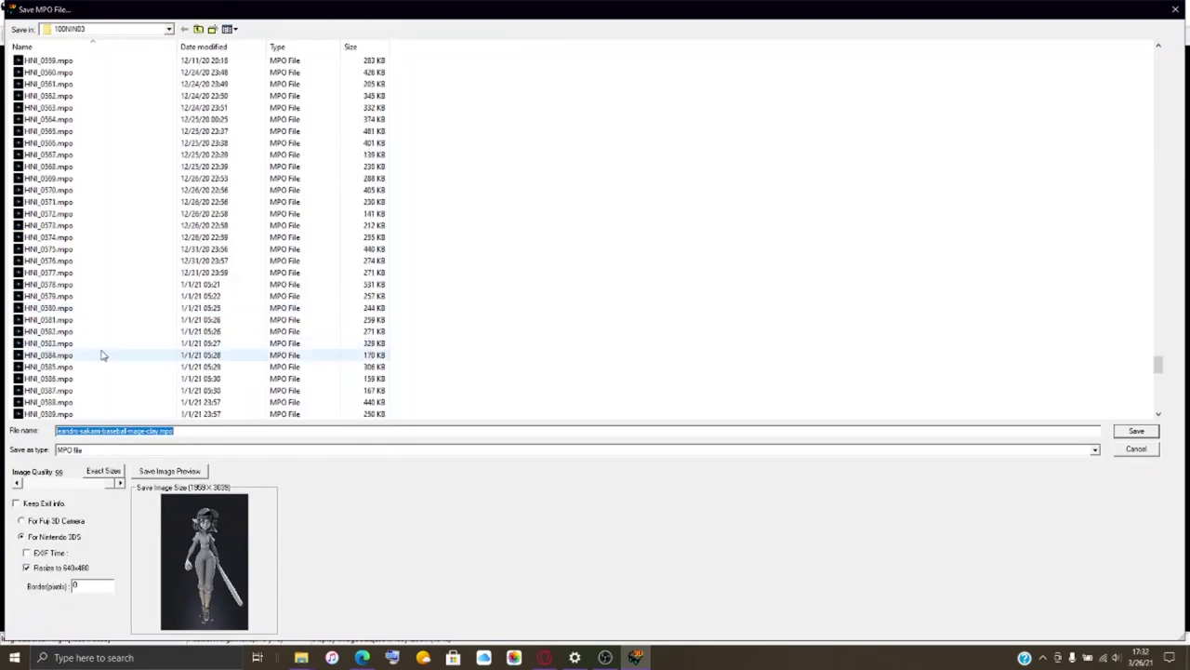
{"action": "scroll", "coordinate": [93, 362], "scroll_direction": "down", "scroll_amount": 20}
{"action": "left_click", "coordinate": [81, 402]}
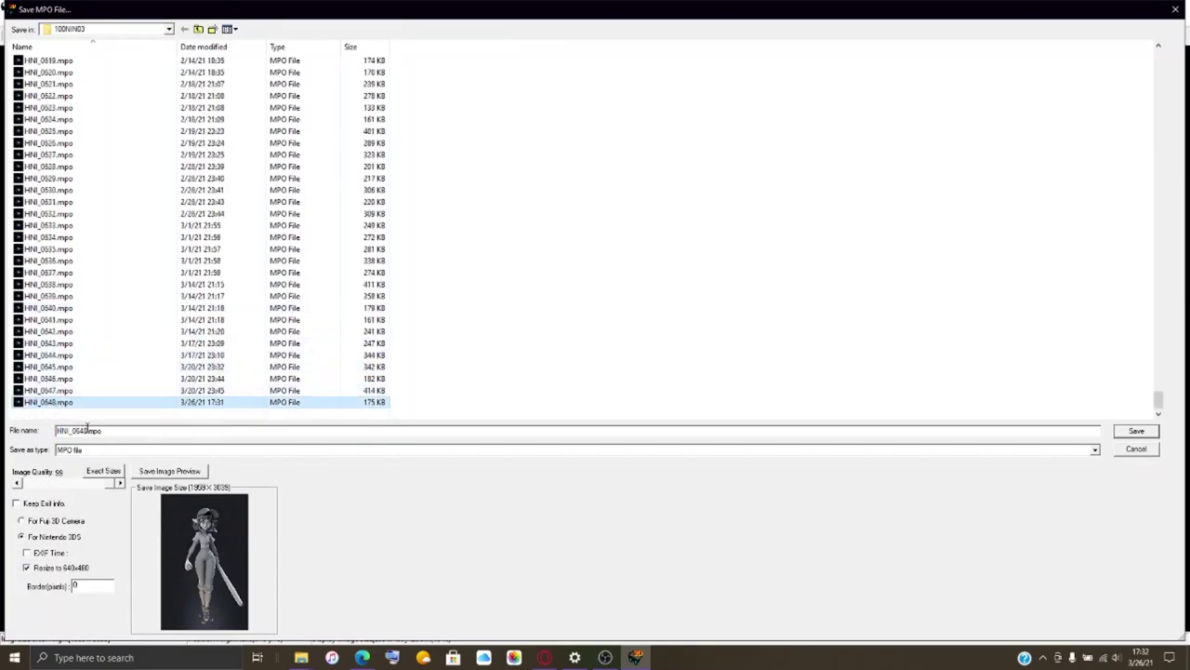
{"action": "left_click", "coordinate": [88, 429]}
{"action": "key", "text": "Return"}
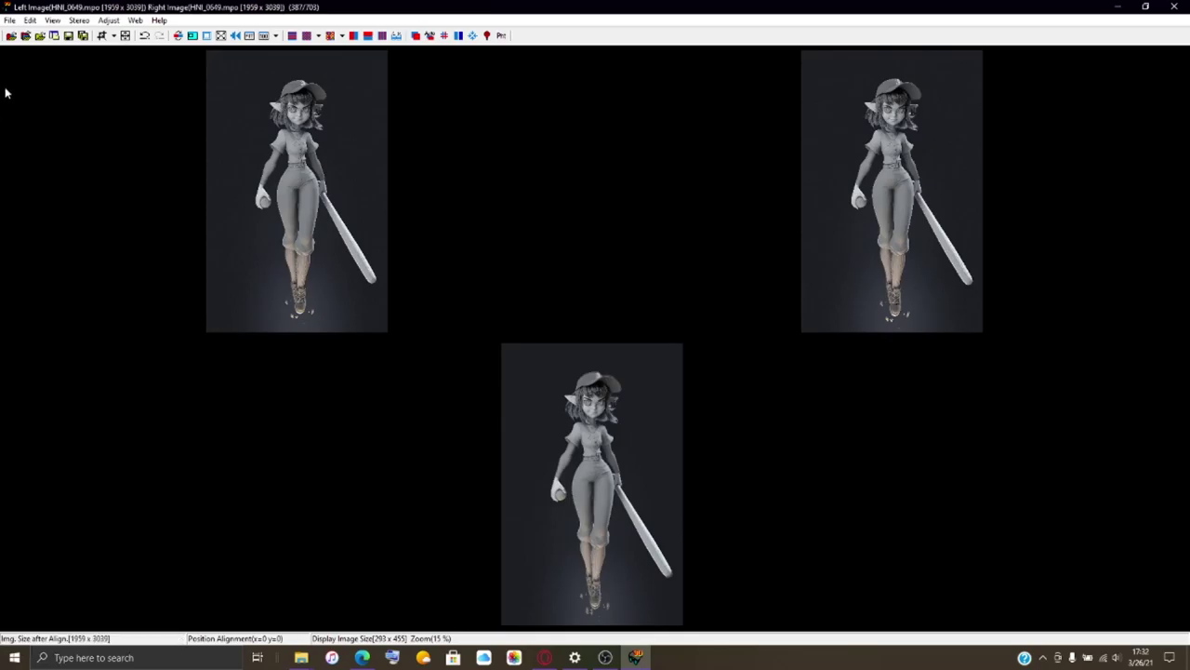
Open the baseball-mage final JPG from Pictures as both the left and right image.
{"action": "left_click", "coordinate": [26, 37]}
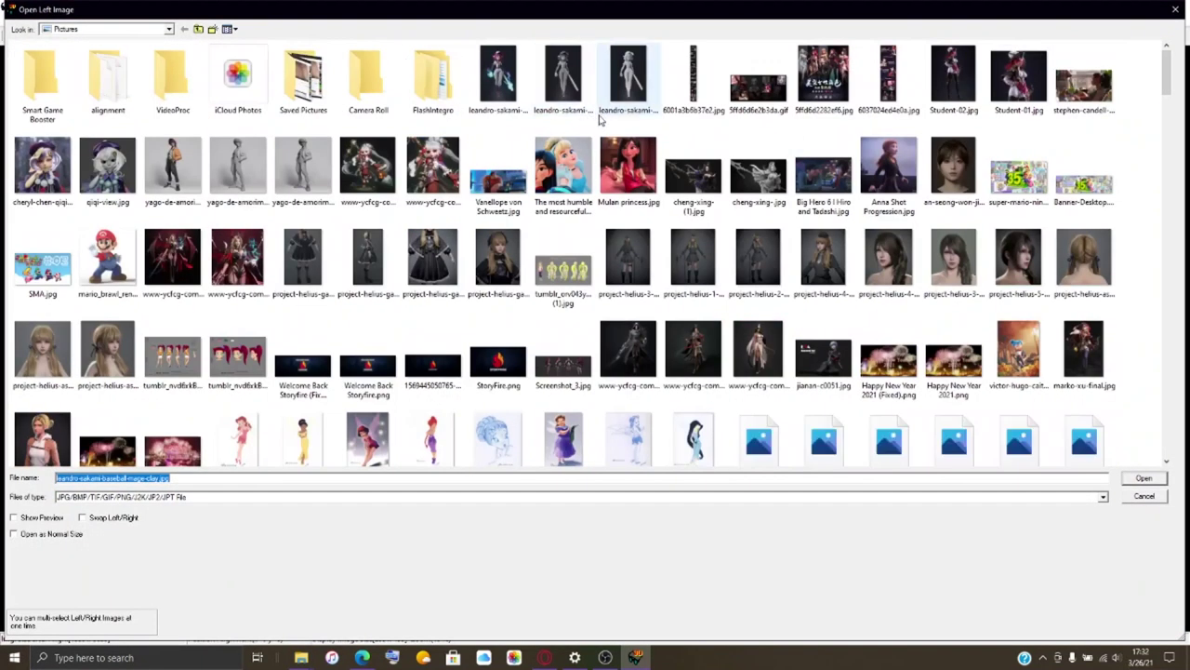
{"action": "left_click", "coordinate": [508, 88]}
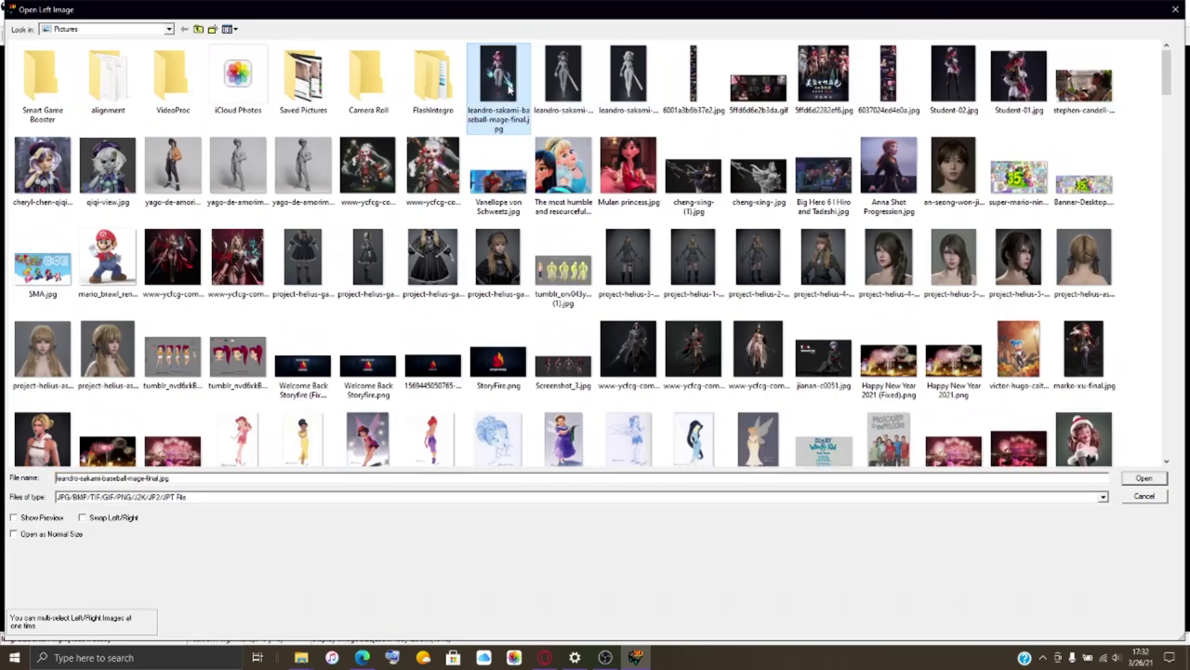
{"action": "left_click", "coordinate": [1161, 478]}
{"action": "left_click", "coordinate": [1164, 478]}
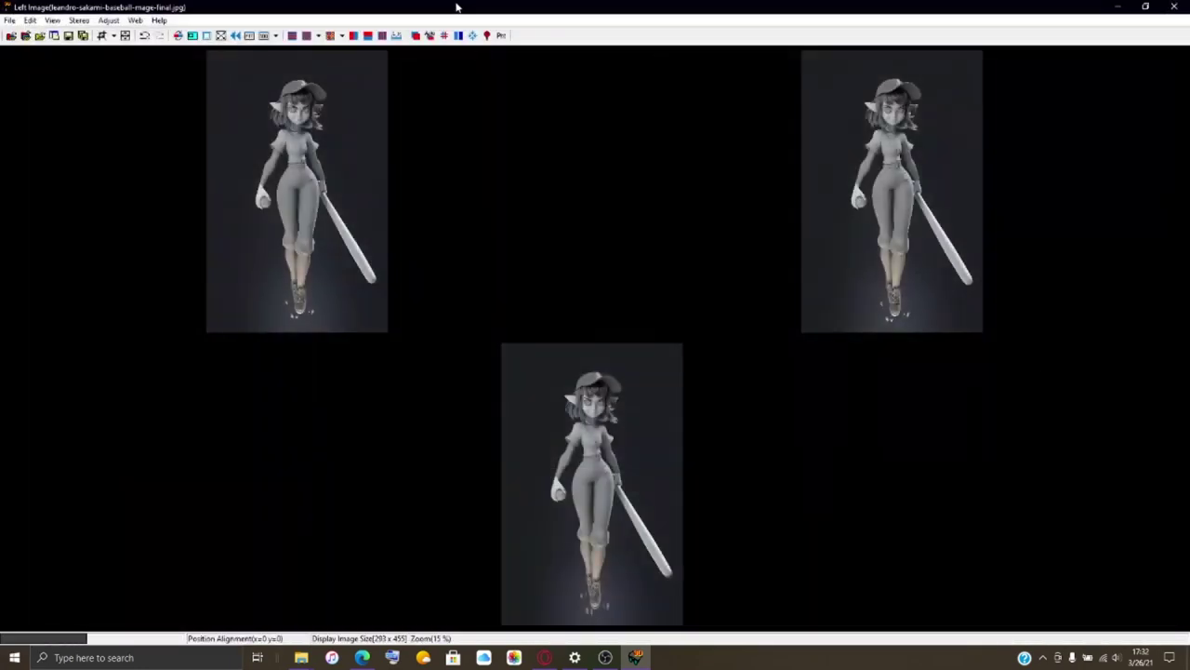
Apply an Easy Adjustment barrel distortion correction of about 25 to the left final image and about 41 to the right.
{"action": "left_click", "coordinate": [416, 35]}
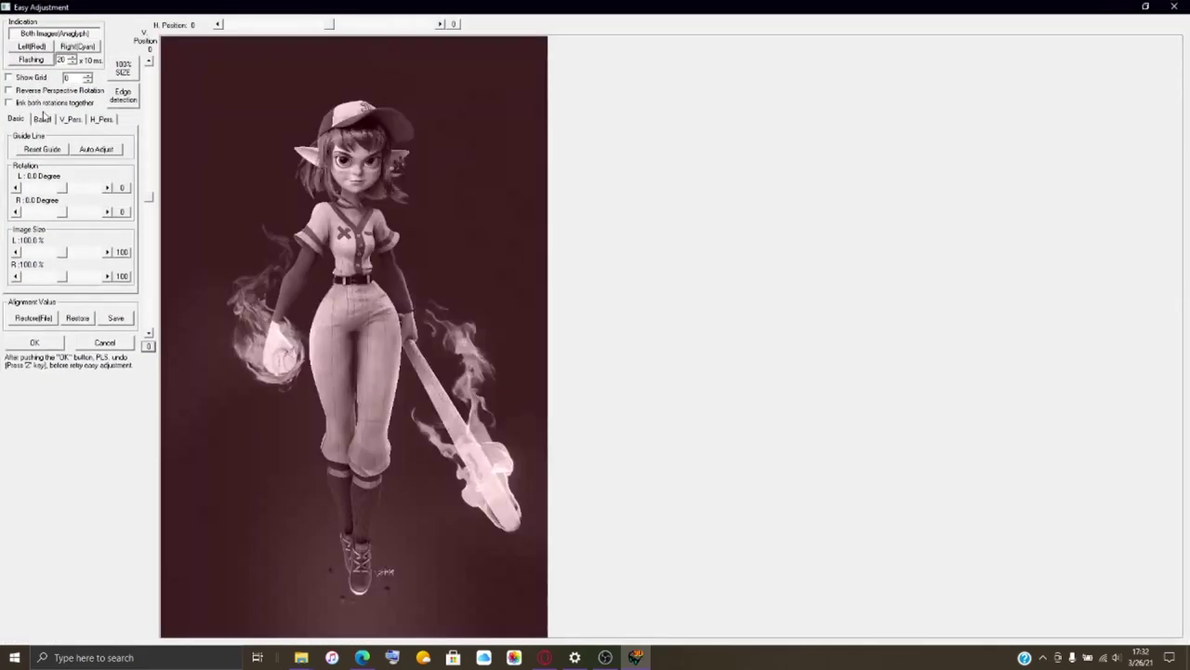
{"action": "left_click", "coordinate": [45, 121]}
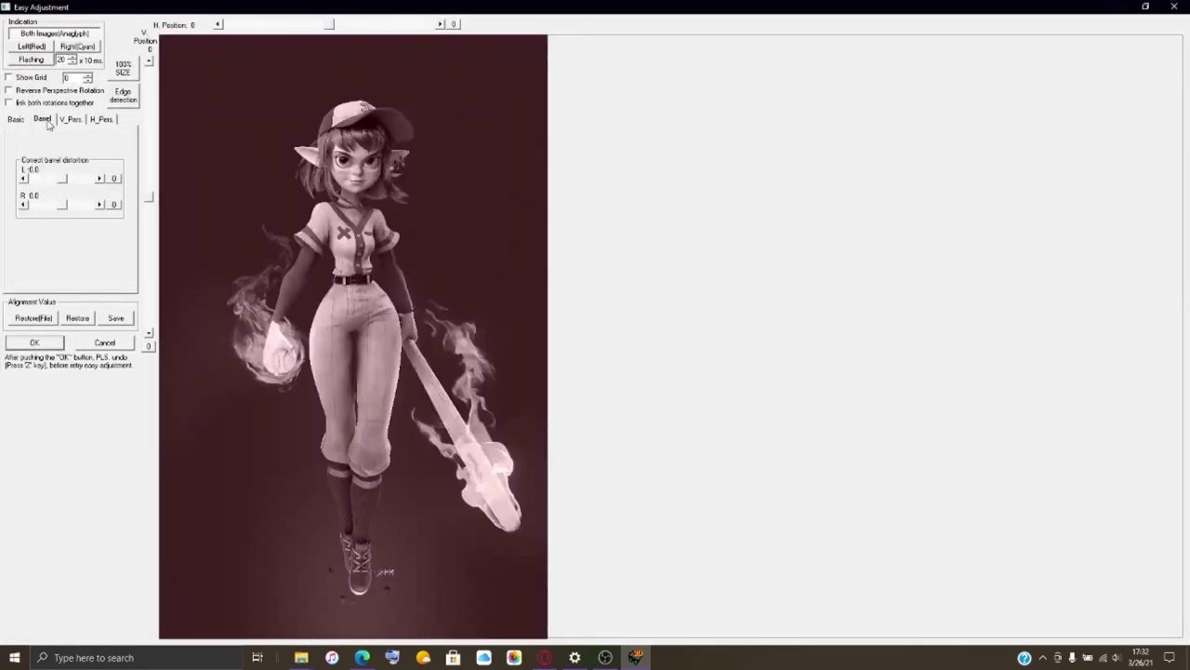
{"action": "left_click_drag", "start_coordinate": [62, 181], "coordinate": [77, 212]}
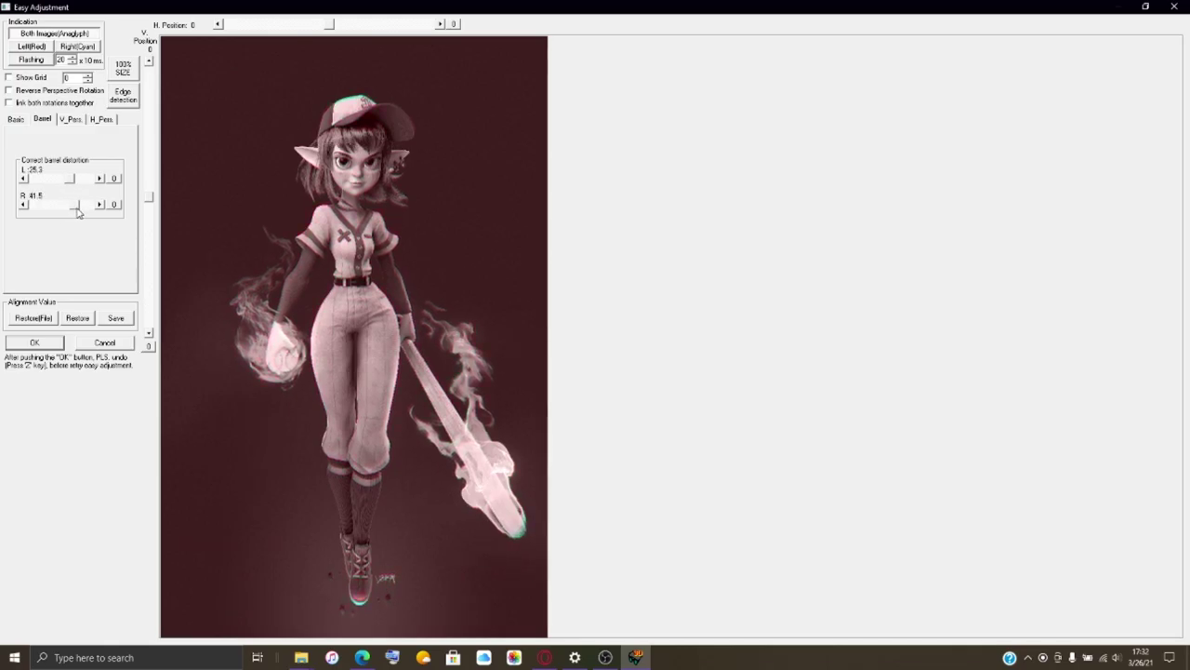
{"action": "left_click", "coordinate": [24, 206]}
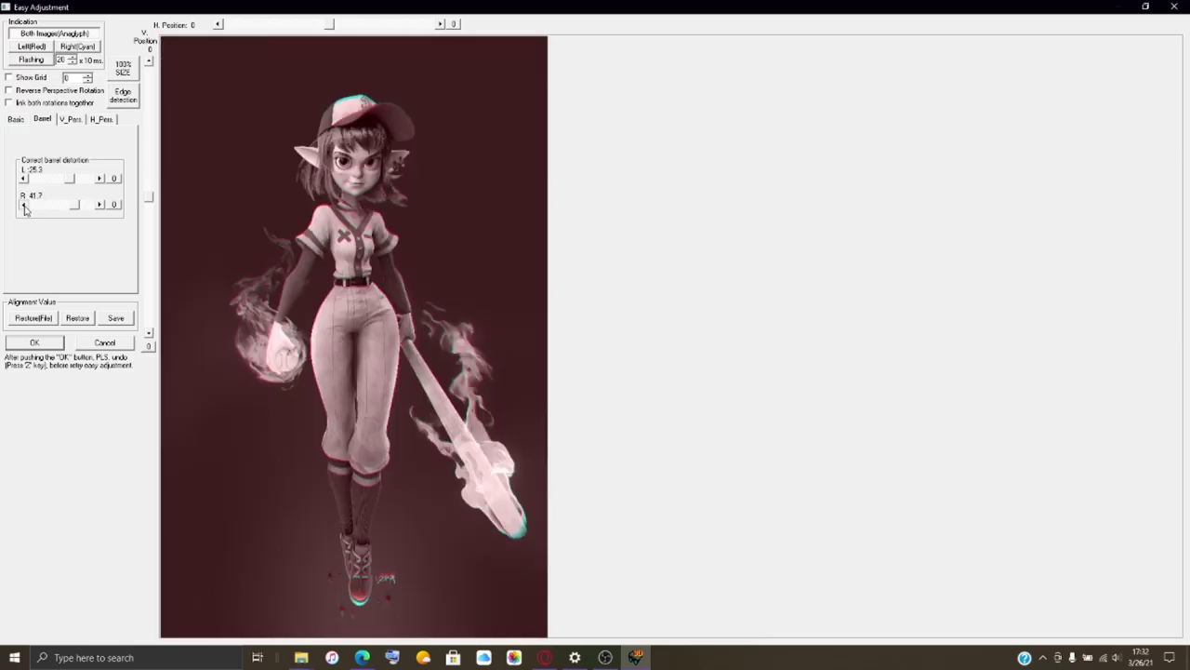
{"action": "left_click", "coordinate": [24, 206]}
{"action": "left_click", "coordinate": [23, 180]}
{"action": "left_click", "coordinate": [50, 343]}
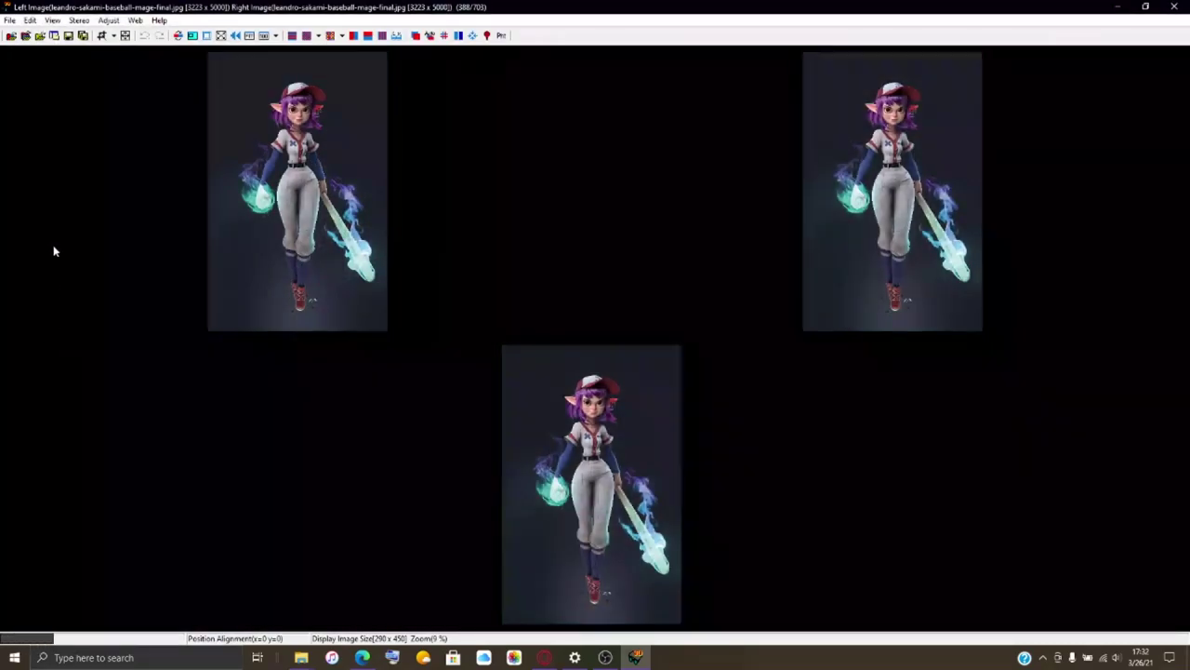
Save the final stereo pair as the MPO file HNI_0650.mpo in the 100NIN03 folder.
{"action": "left_click", "coordinate": [9, 19]}
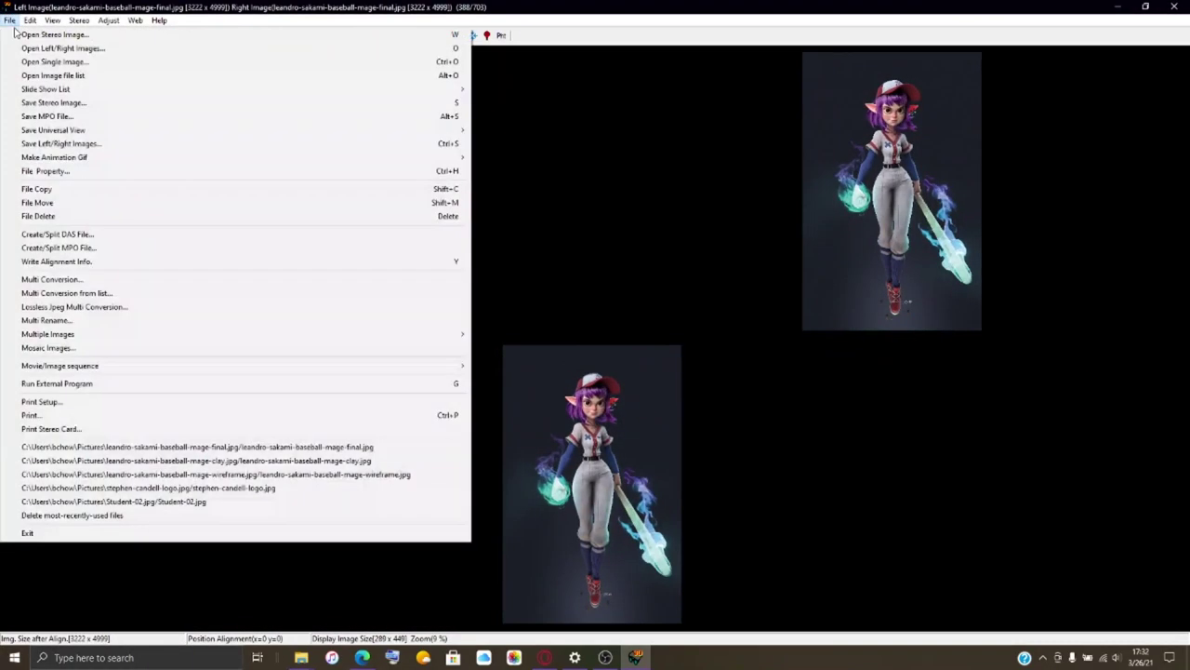
{"action": "left_click", "coordinate": [85, 119]}
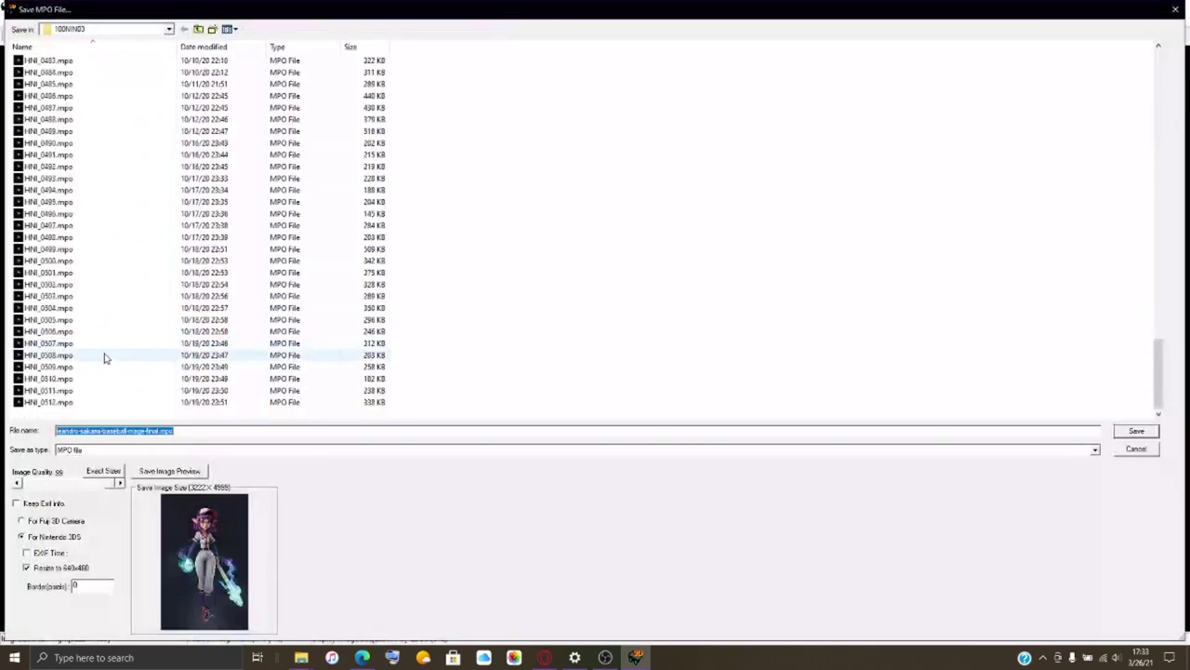
{"action": "scroll", "coordinate": [104, 358], "scroll_direction": "down", "scroll_amount": 20}
{"action": "left_click", "coordinate": [56, 402]}
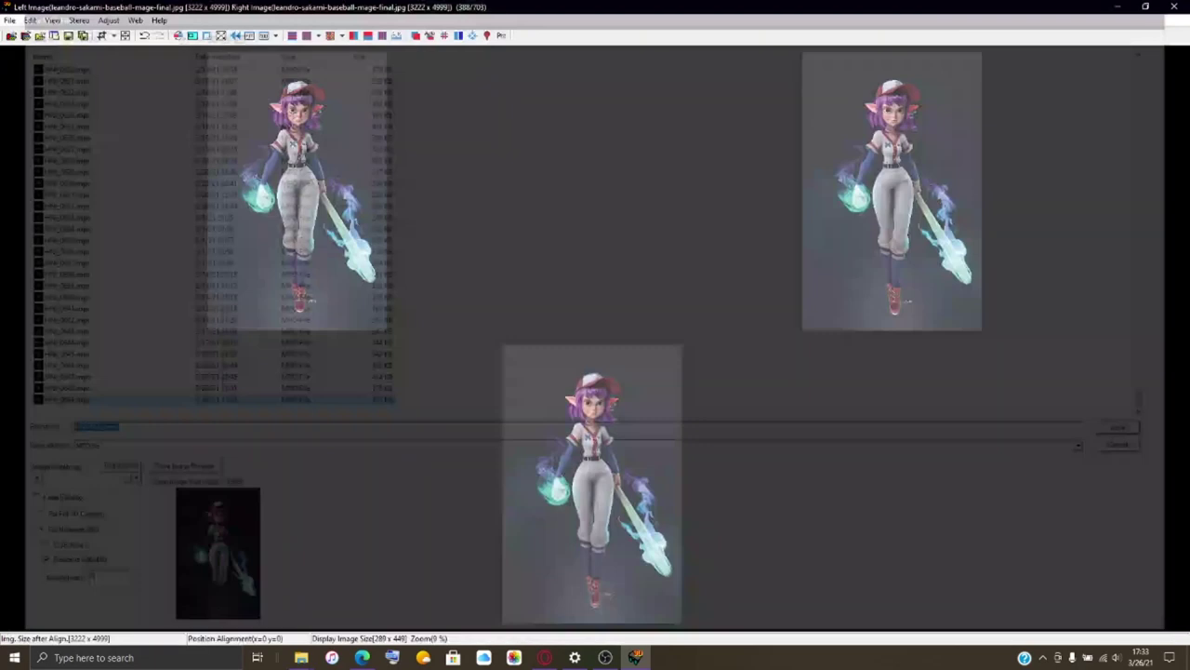
{"action": "double_click", "coordinate": [114, 408]}
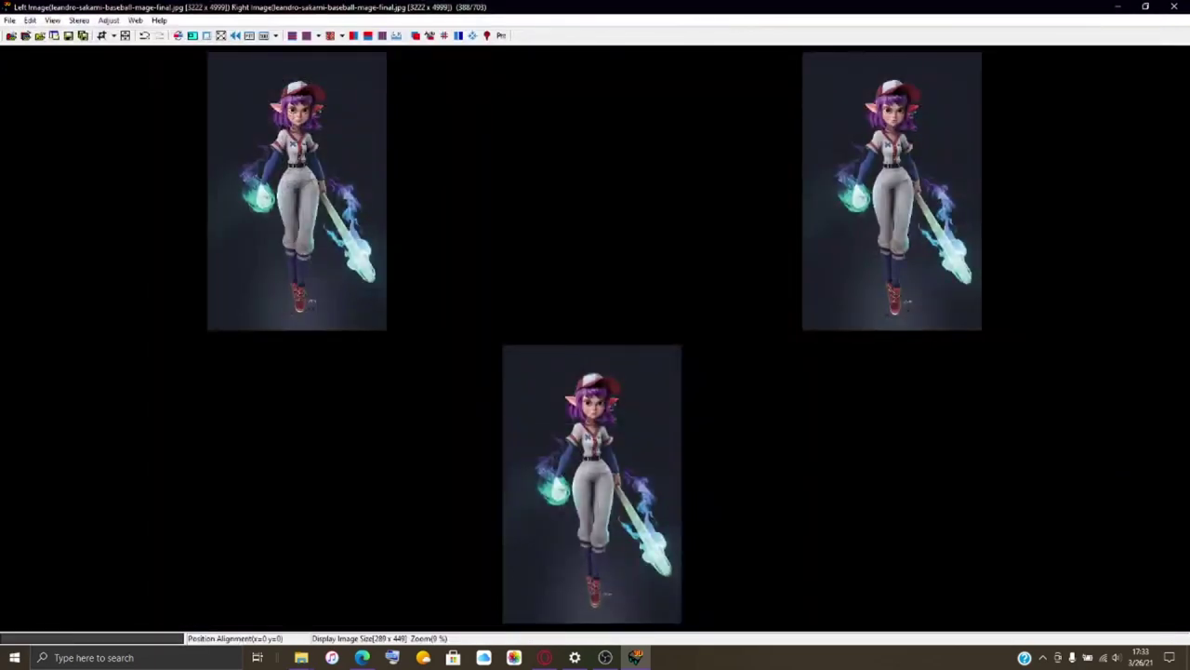
Clear the list of most-recently-used files and switch to OBS Studio.
{"action": "left_click", "coordinate": [10, 19]}
{"action": "left_click", "coordinate": [151, 520]}
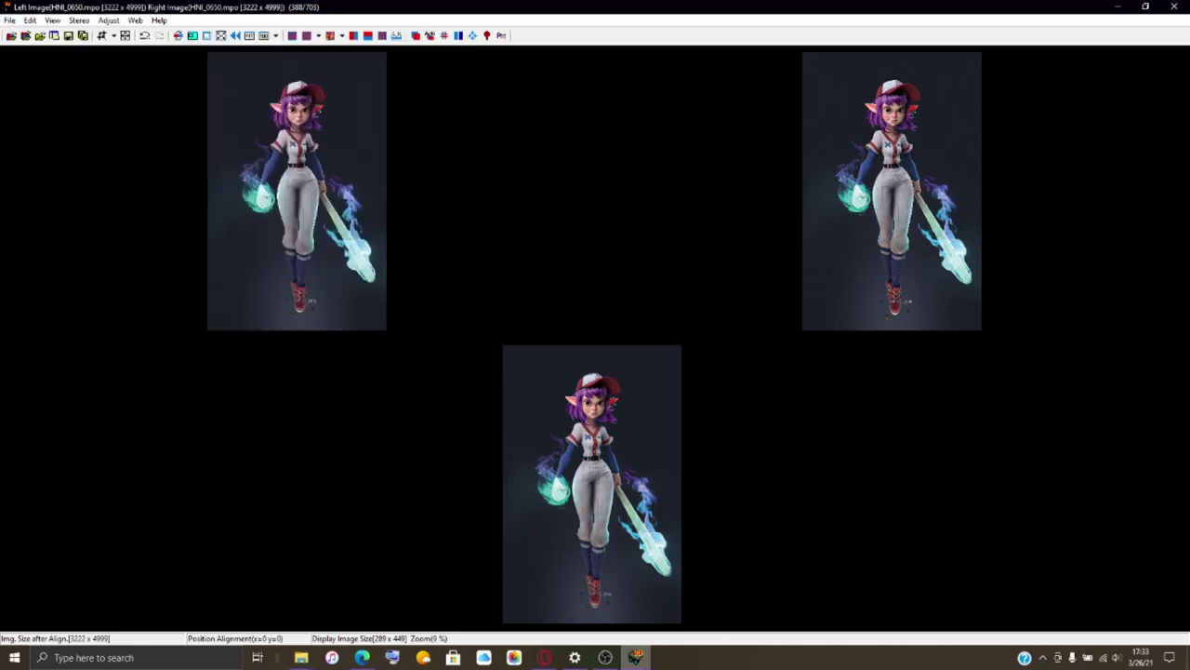
{"action": "mouse_move", "coordinate": [609, 660]}
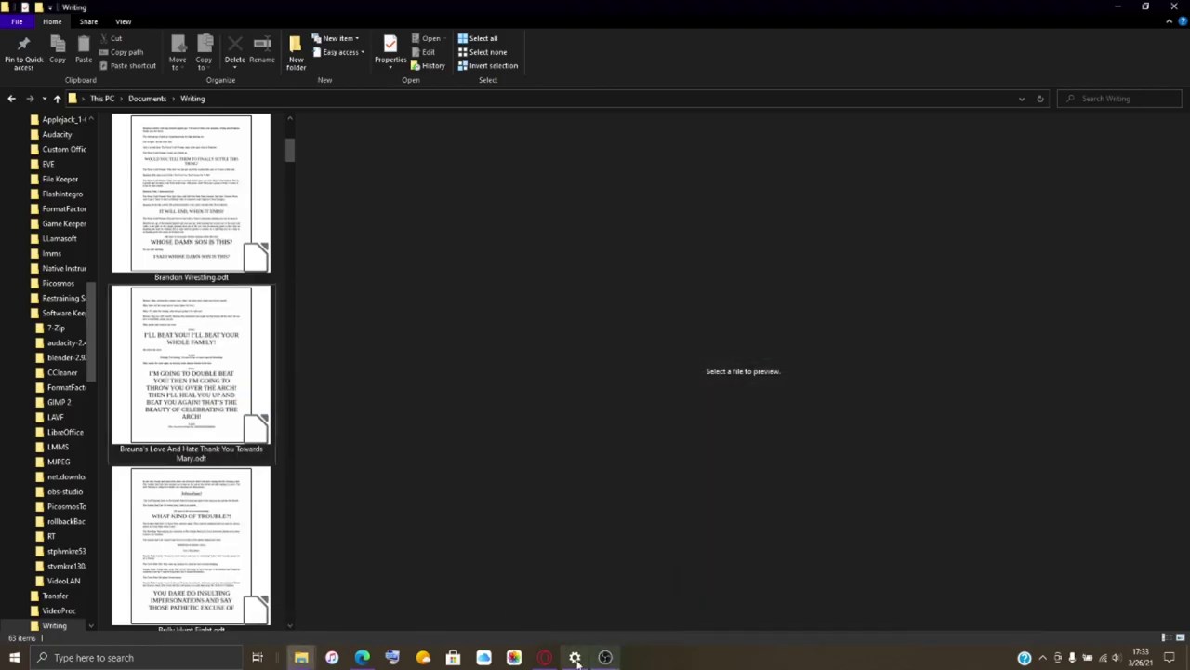
{"action": "left_click", "coordinate": [605, 656]}
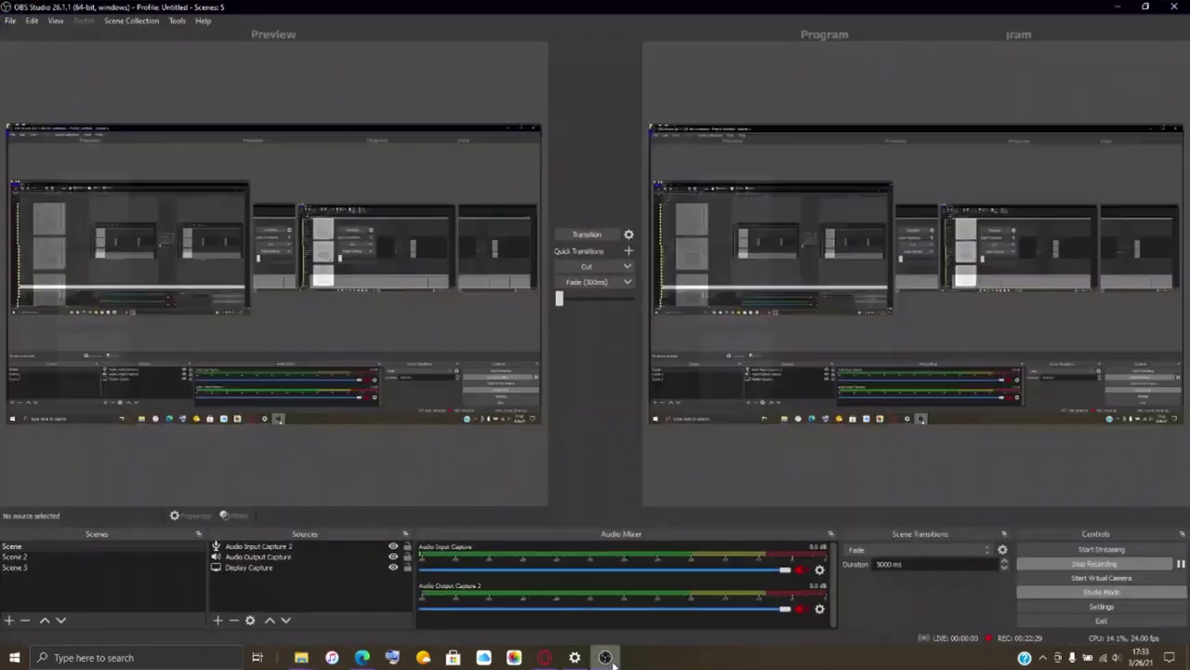